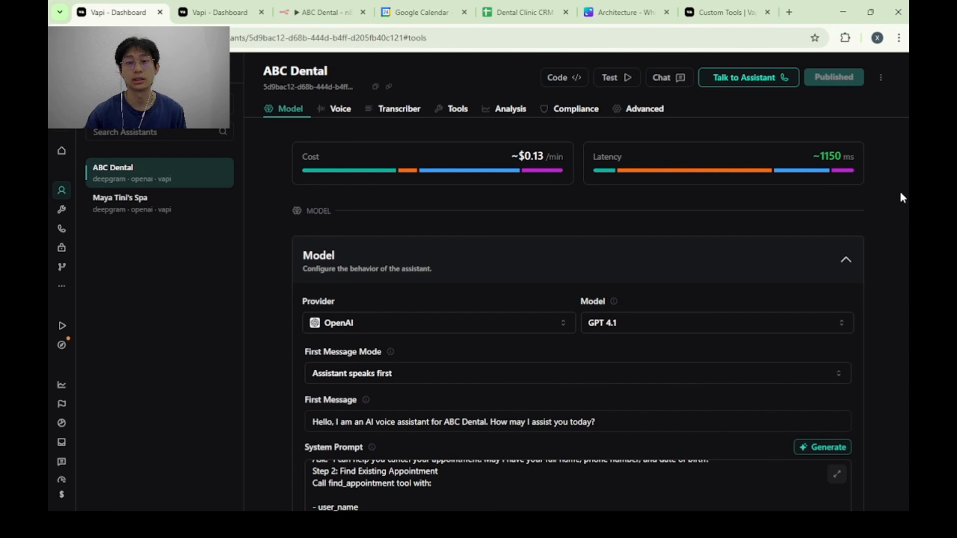
Switch to the Vapi tools page and review the create_patient_profile tool's description, parameters and server settings.
click(219, 12)
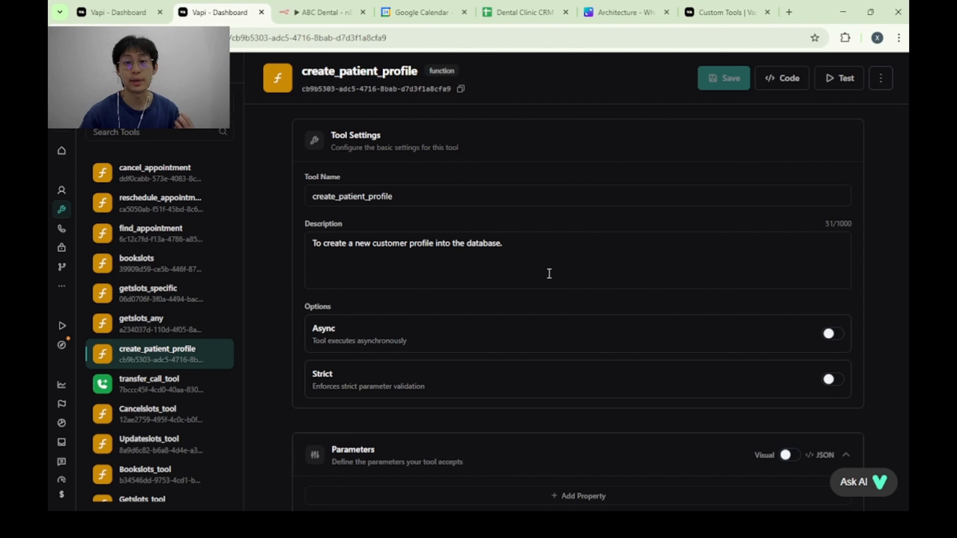
scroll(445, 298, down, 7)
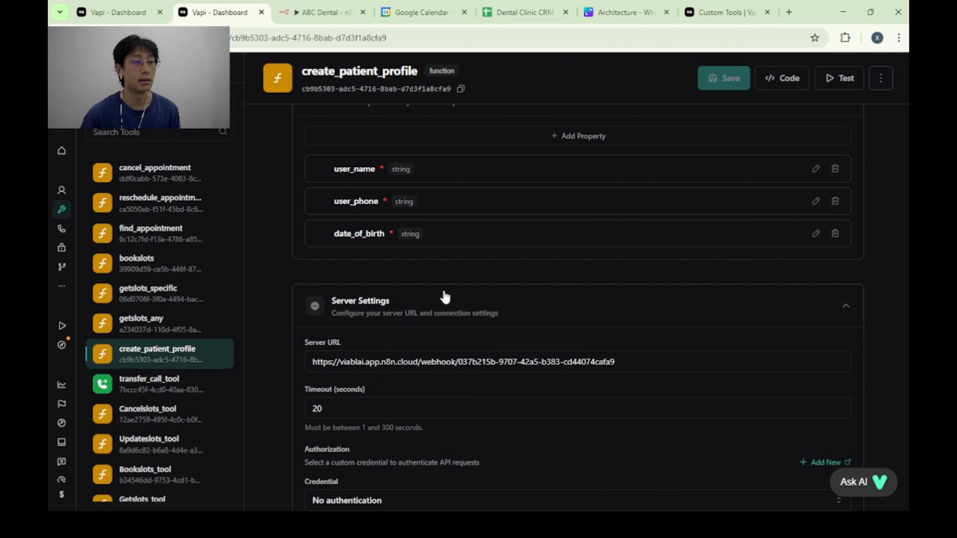
scroll(446, 297, up, 2)
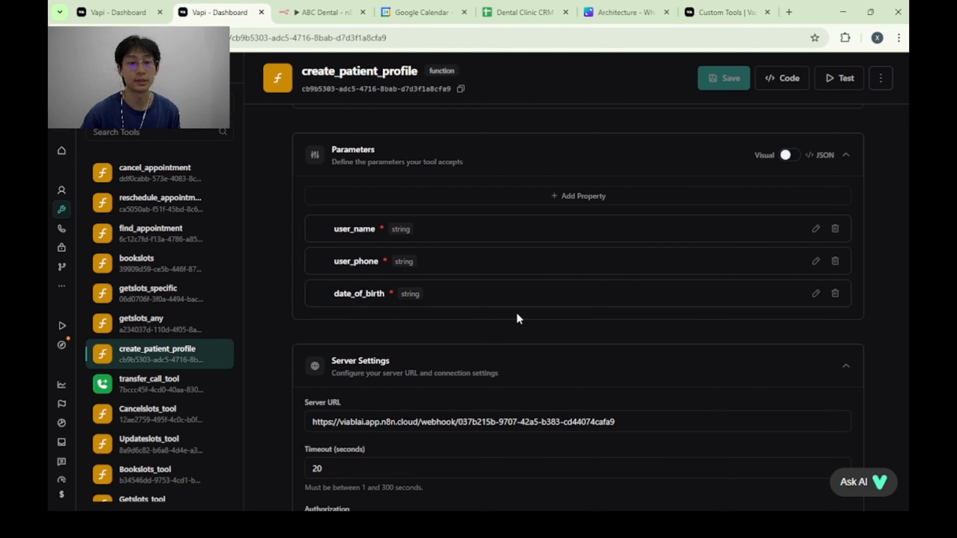
Open the getslots_any tool and review its description and parameters.
click(161, 324)
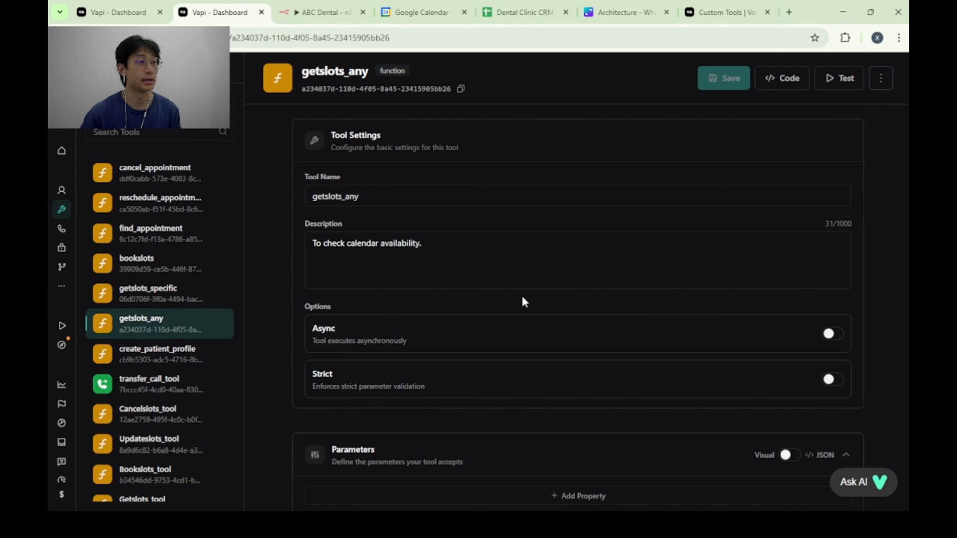
scroll(581, 287, down, 2)
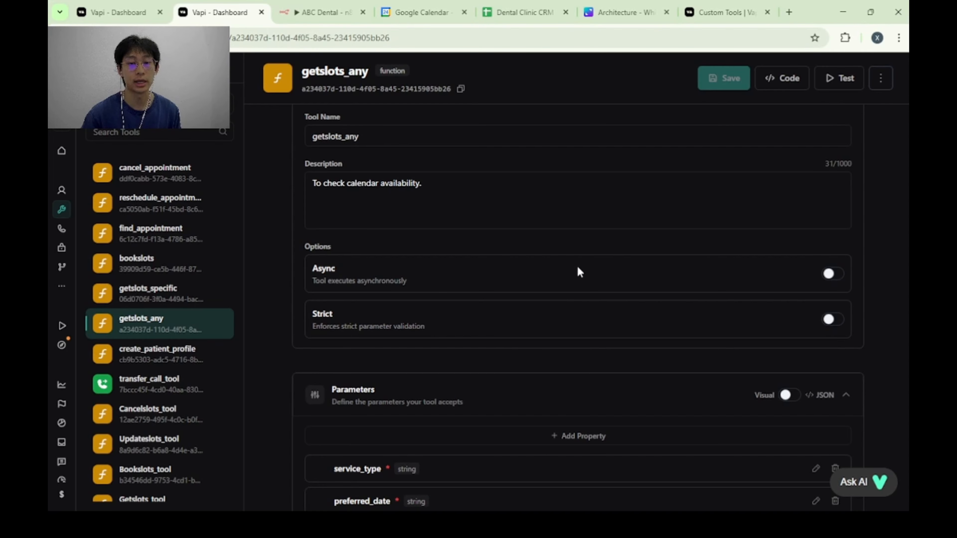
scroll(579, 268, down, 1)
scroll(579, 268, up, 1)
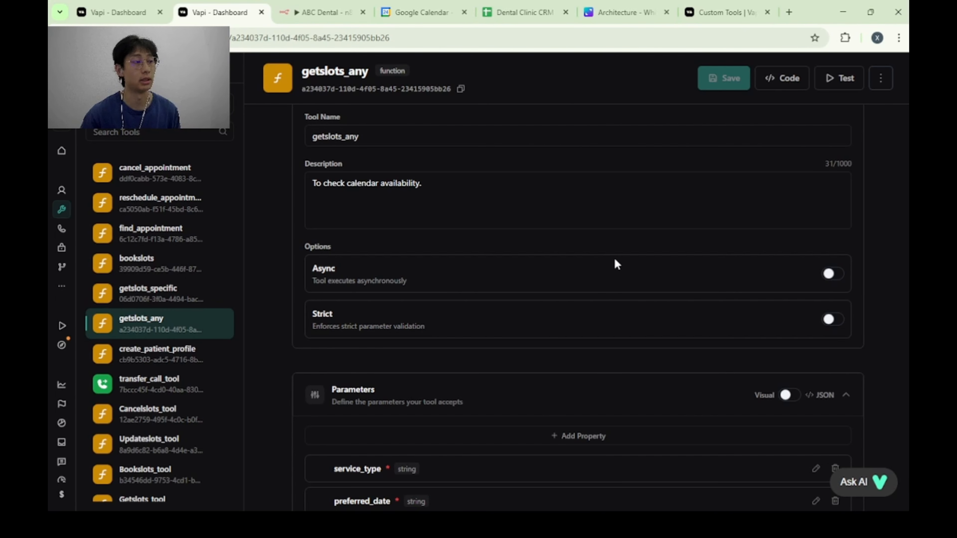
scroll(637, 260, down, 3)
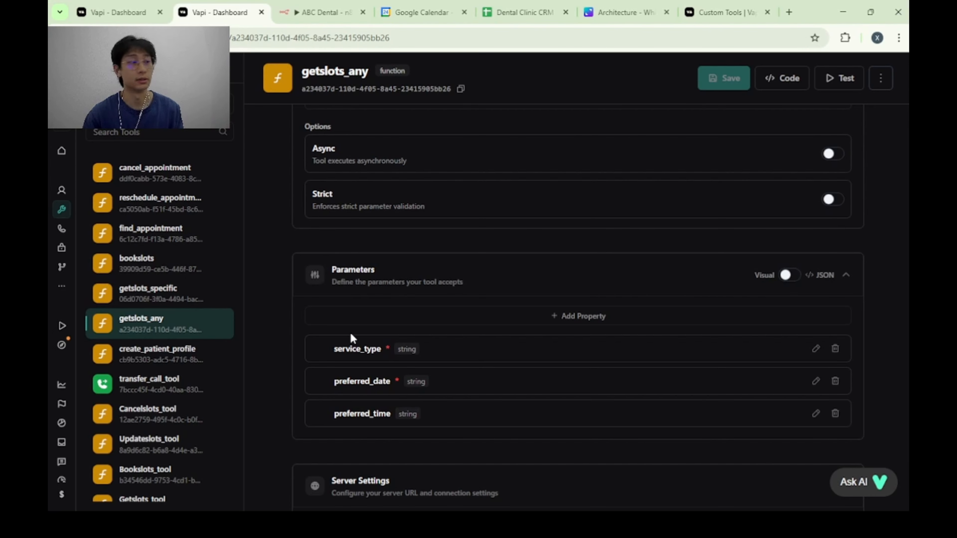
Open the getslots_specific tool and review its description, parameters and server settings.
click(152, 302)
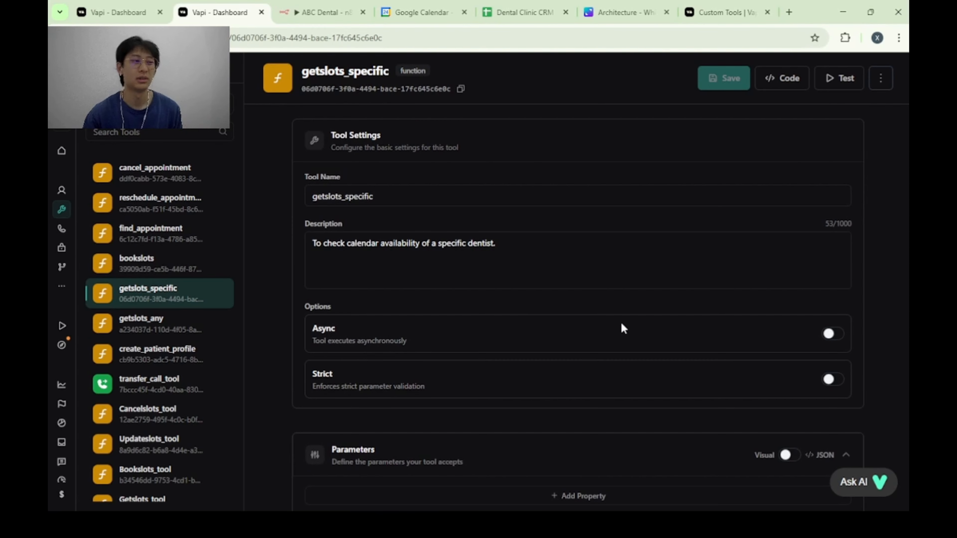
scroll(621, 326, down, 3)
scroll(621, 325, up, 1)
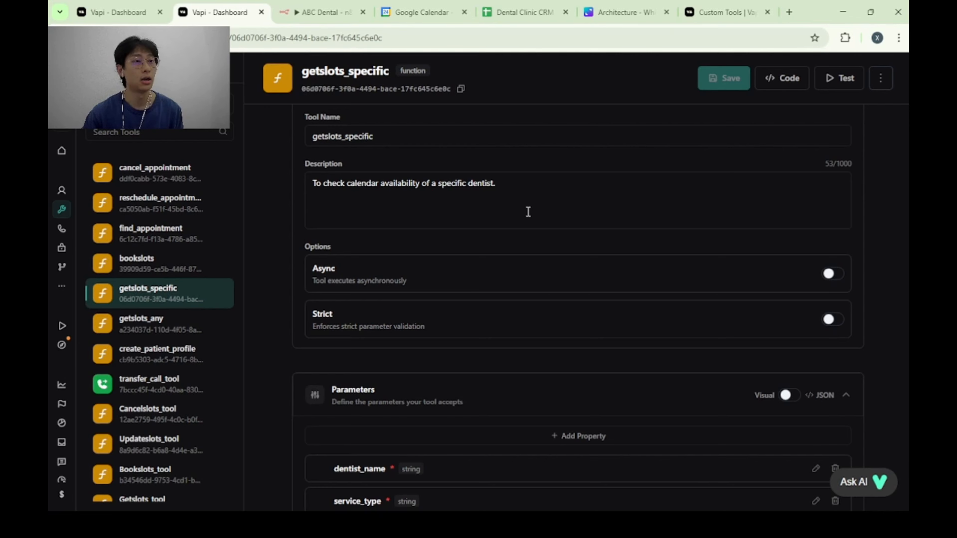
scroll(564, 222, down, 5)
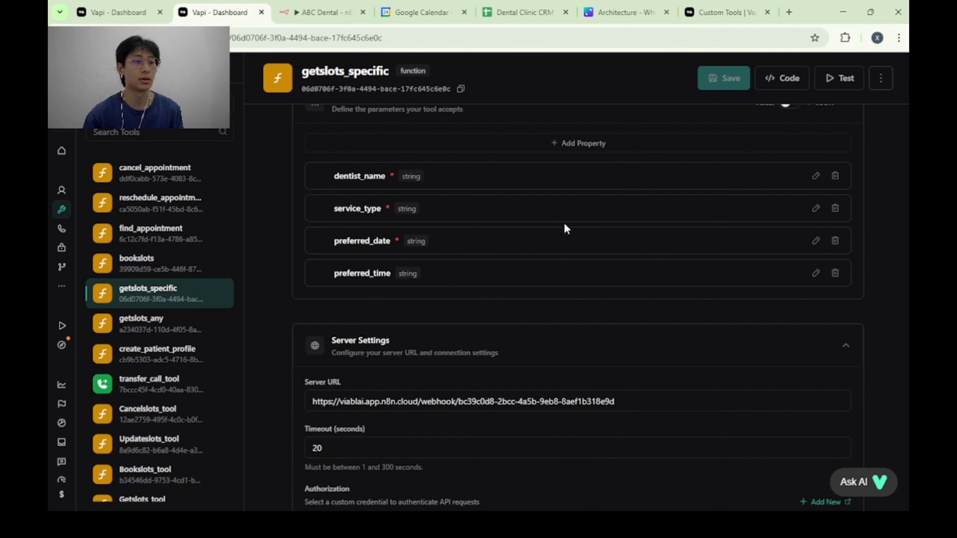
scroll(561, 231, up, 1)
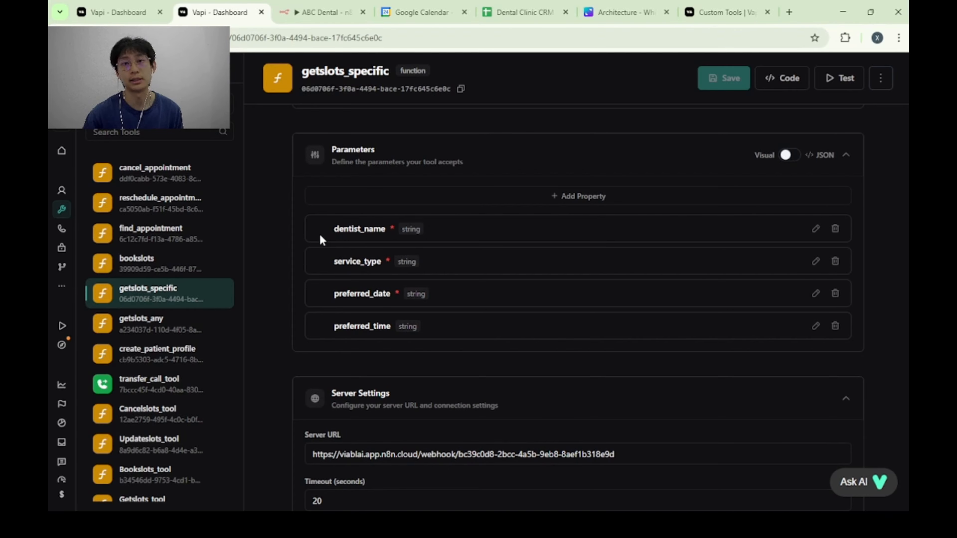
Open the bookslots tool and review its description and the parameters for creating a calendar event.
click(203, 264)
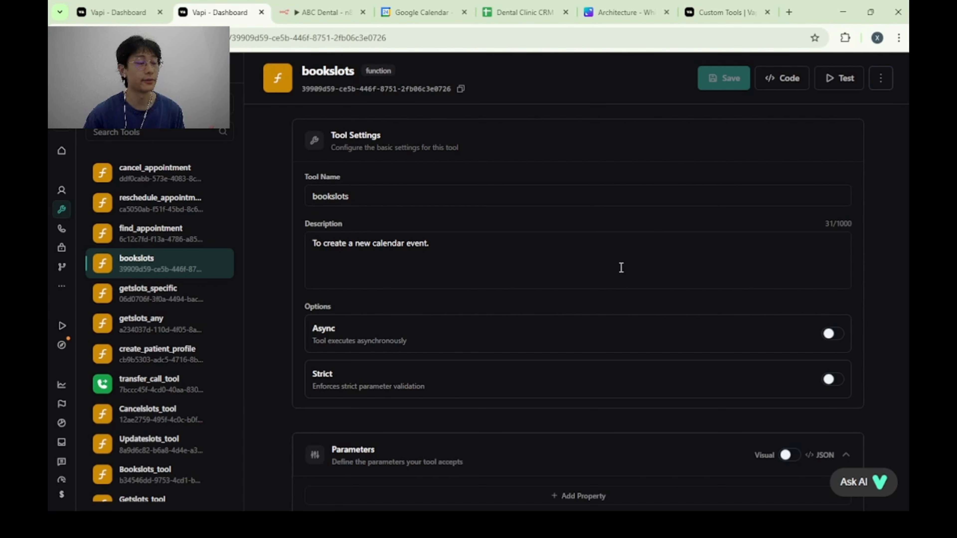
scroll(620, 268, down, 5)
scroll(517, 298, down, 2)
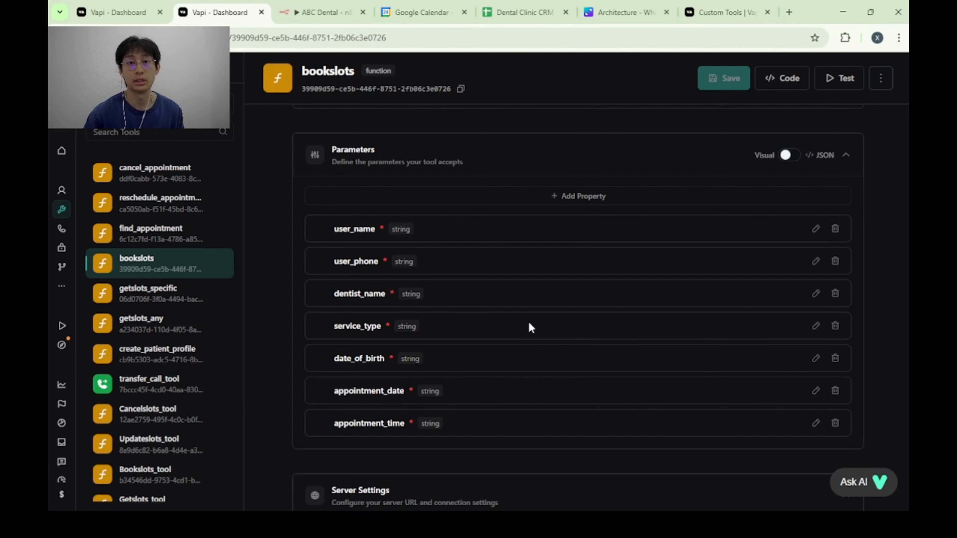
Open the find_appointment tool and review its description and parameters.
click(139, 232)
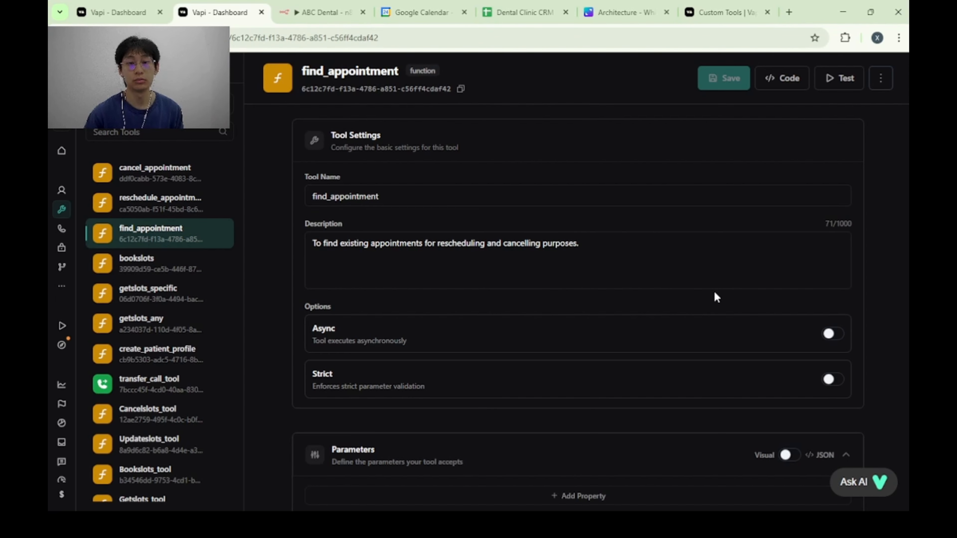
scroll(713, 290, down, 3)
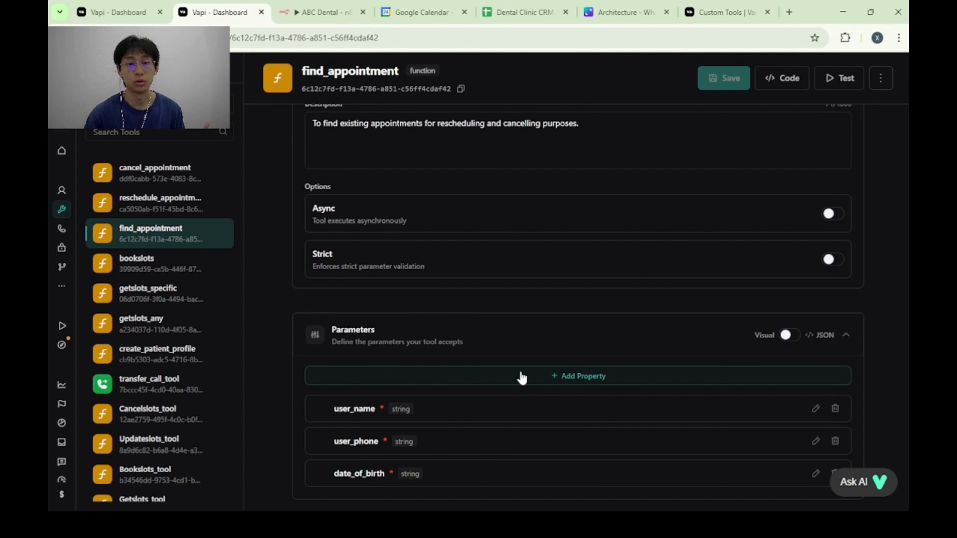
scroll(517, 372, down, 2)
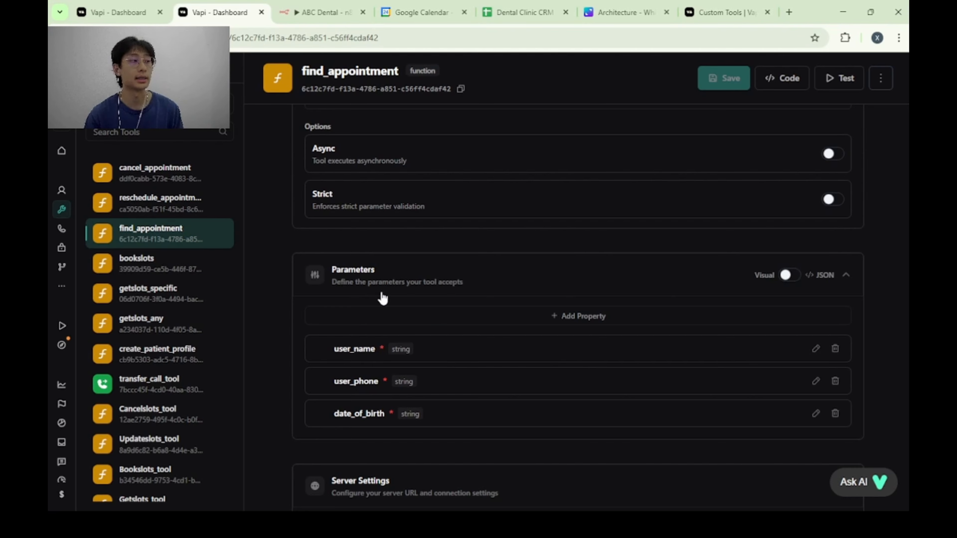
Open the reschedule_appointment tool and review its description and its old and new appointment parameters.
click(214, 205)
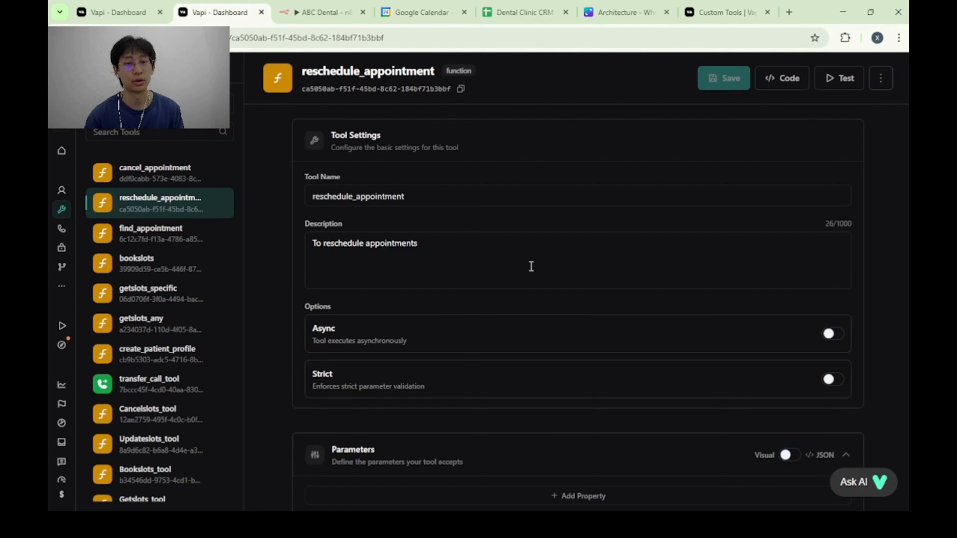
scroll(410, 258, down, 5)
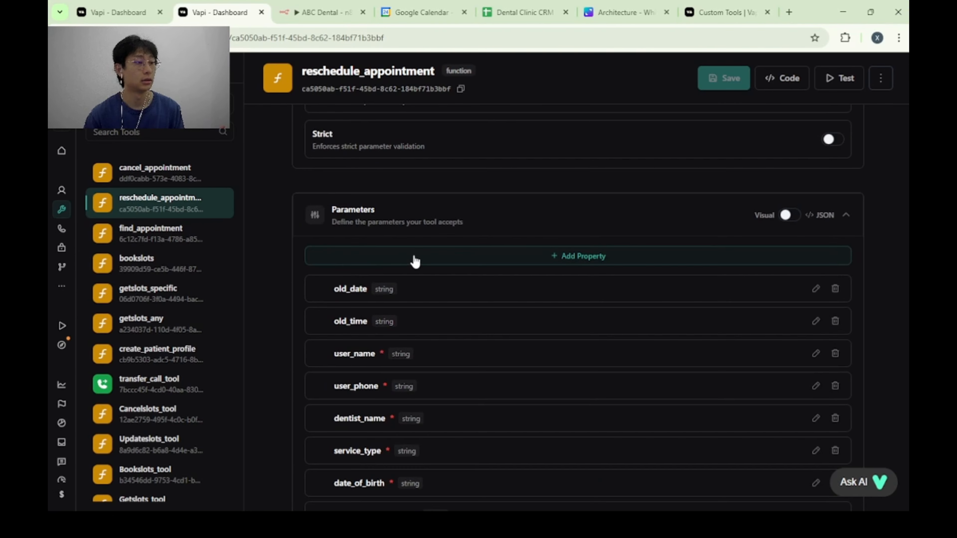
scroll(415, 260, up, 2)
scroll(436, 264, down, 4)
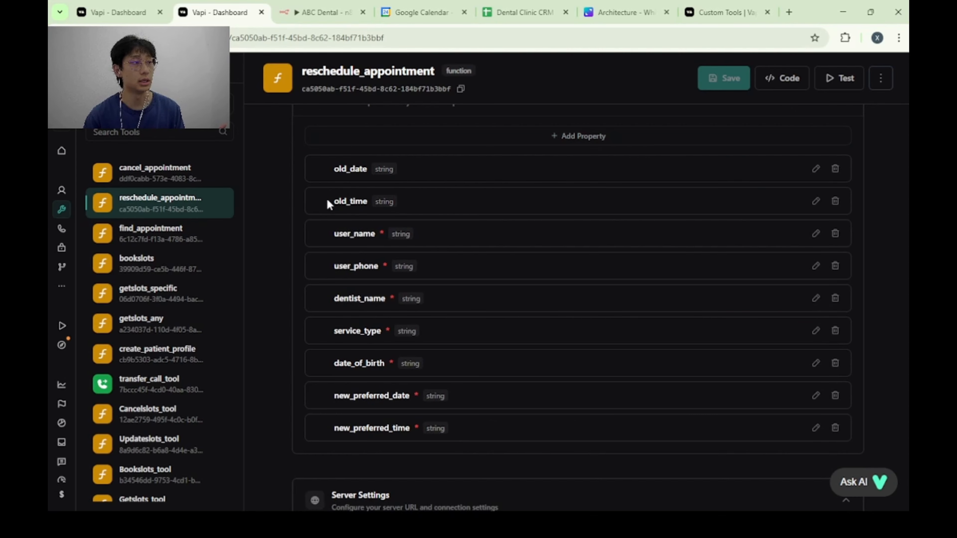
Open the cancel_appointment tool and review its parameters, server URL, timeout and authorization settings.
click(152, 181)
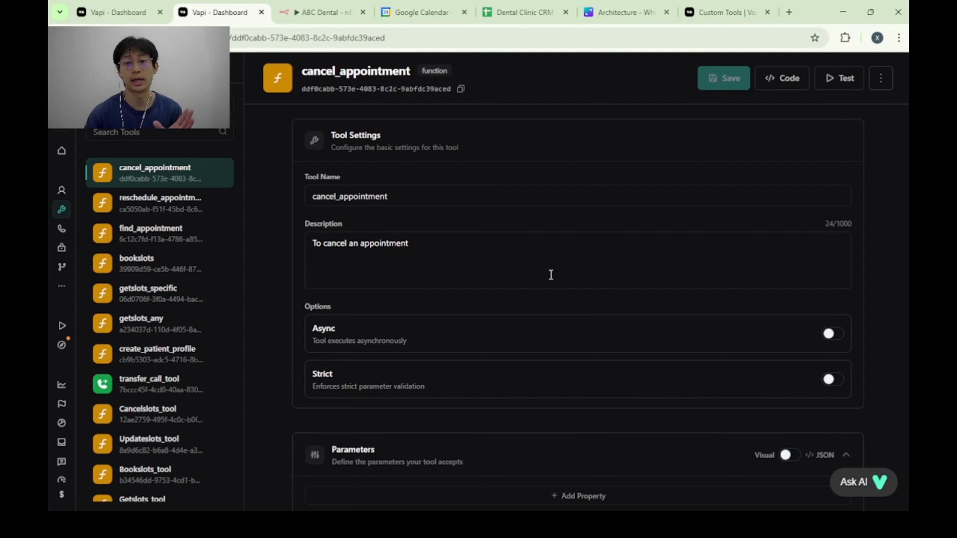
scroll(550, 275, down, 5)
scroll(534, 283, down, 5)
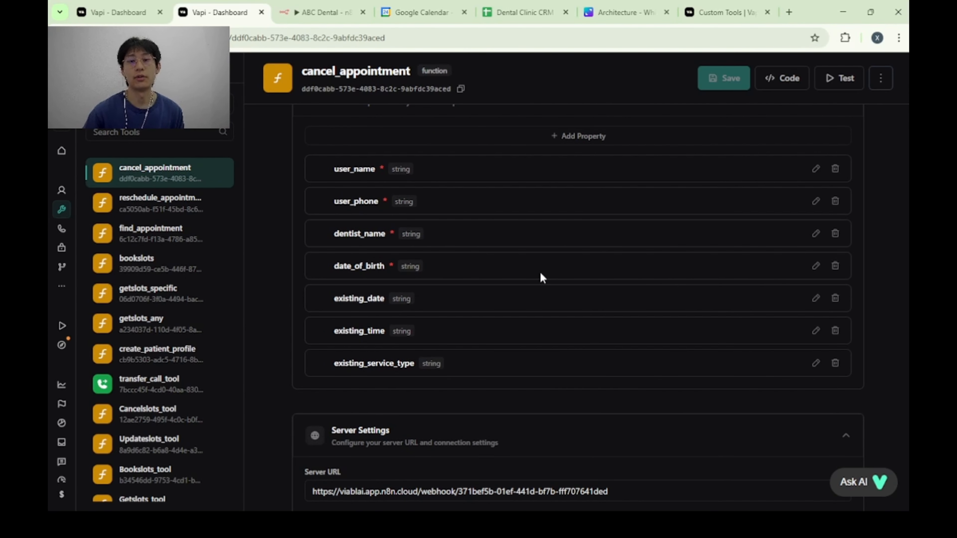
scroll(588, 229, up, 2)
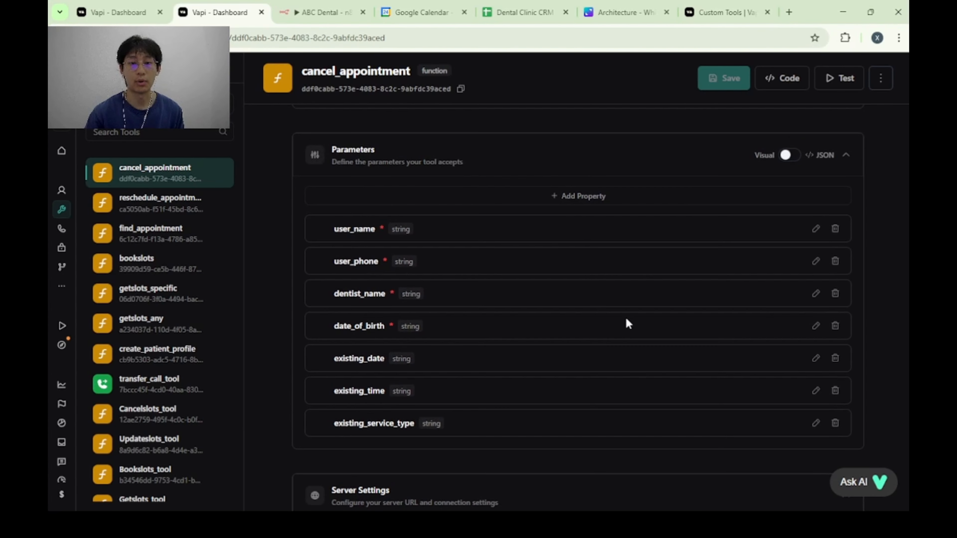
scroll(626, 322, down, 3)
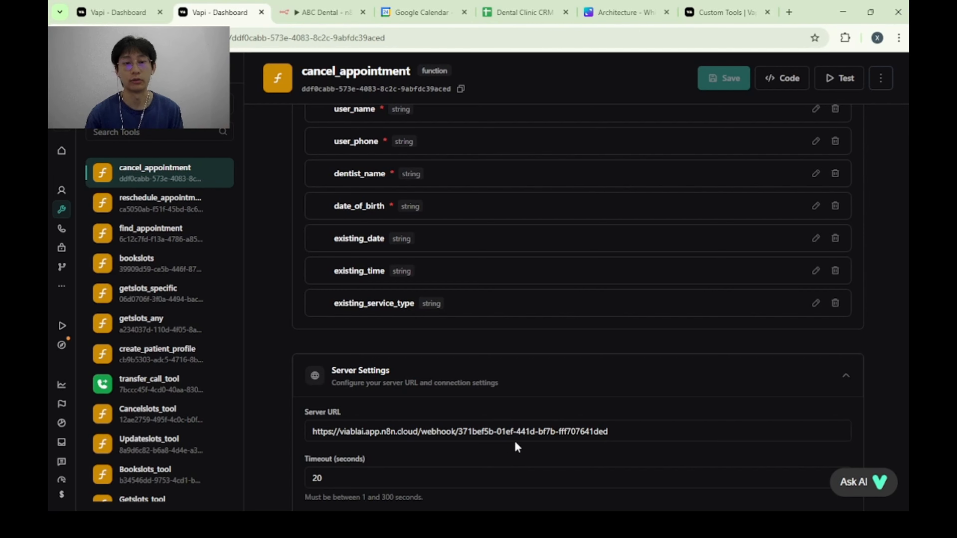
scroll(512, 401, down, 1)
scroll(512, 402, down, 3)
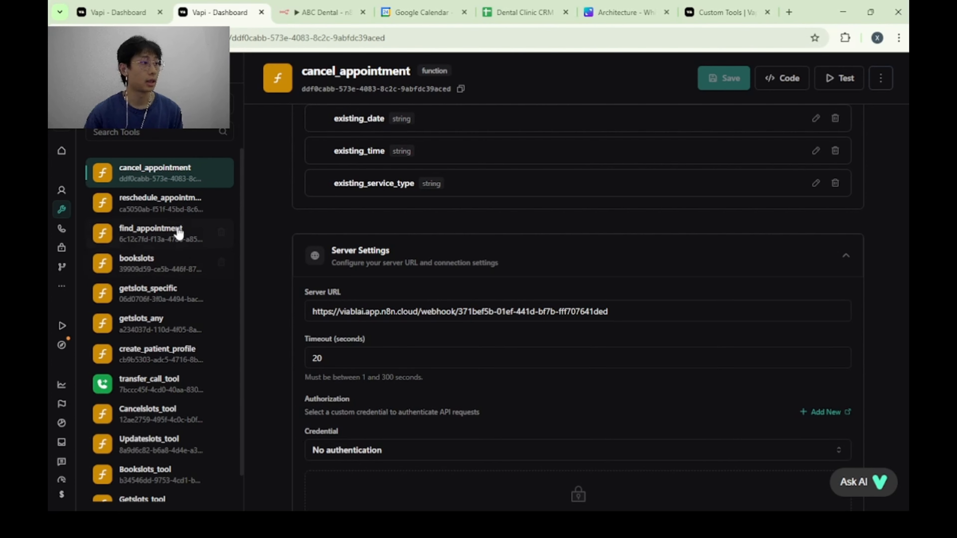
Return to the bookslots tool and examine the server URL in its server settings.
click(180, 269)
scroll(471, 313, down, 5)
scroll(475, 325, down, 10)
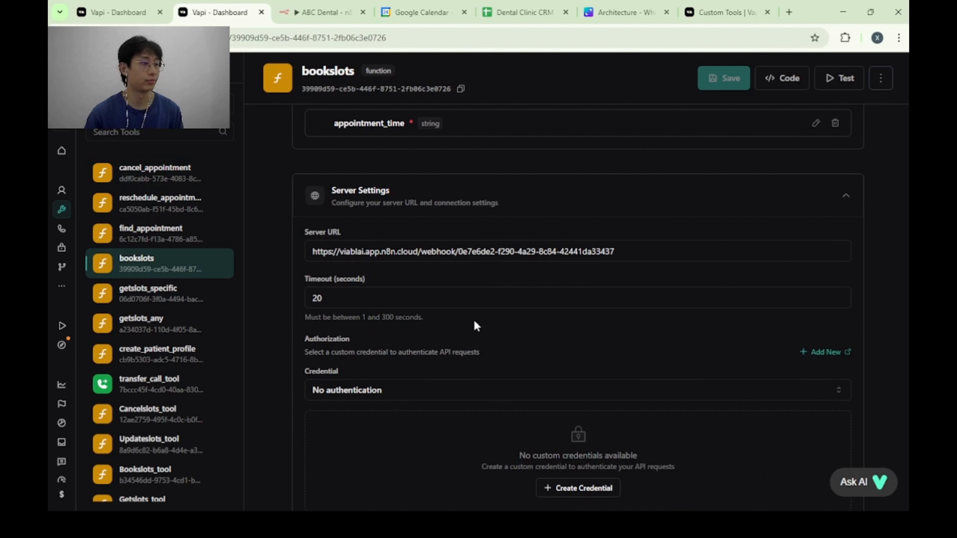
scroll(476, 321, up, 5)
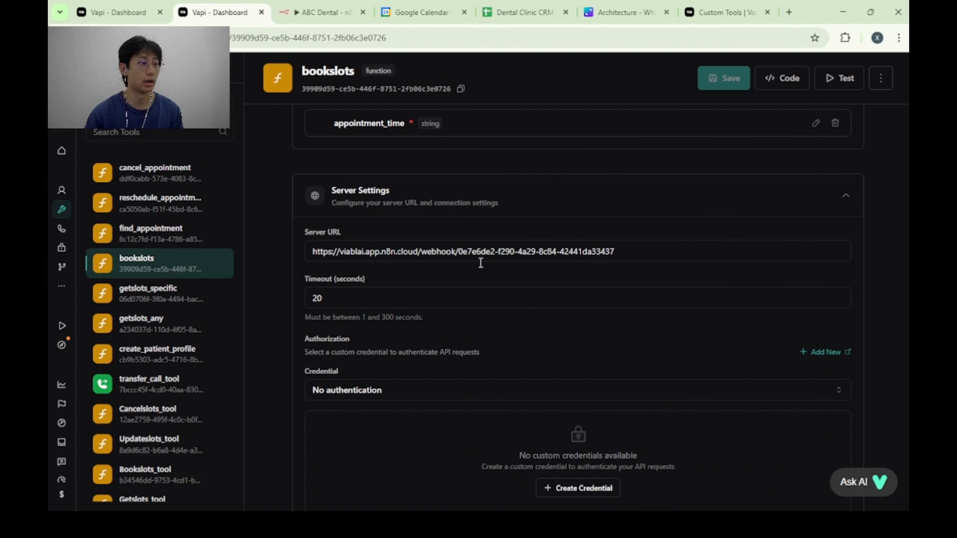
Switch to the ABC Dental workflow in n8n and show the production URL of the booking branch's webhook node.
click(362, 11)
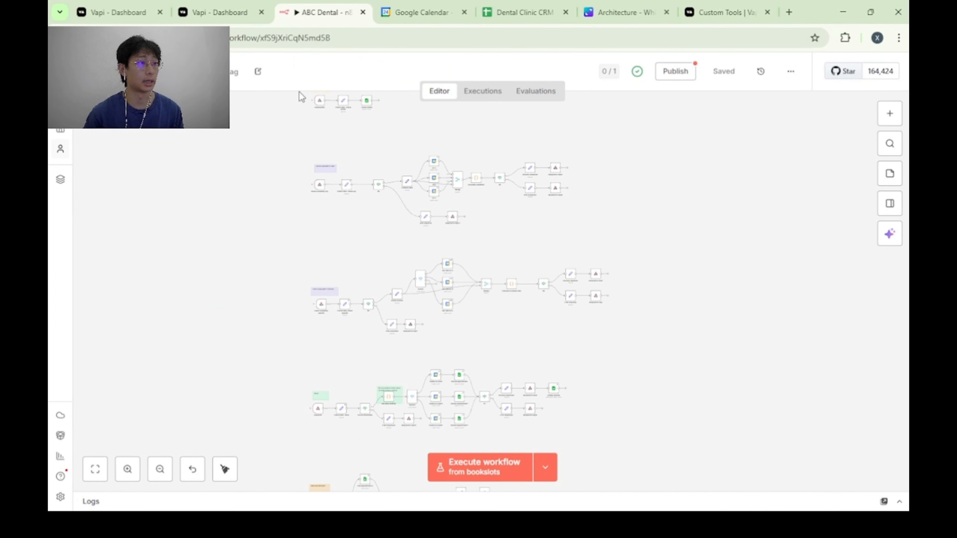
scroll(335, 332, up, 5)
drag(320, 335, 388, 212)
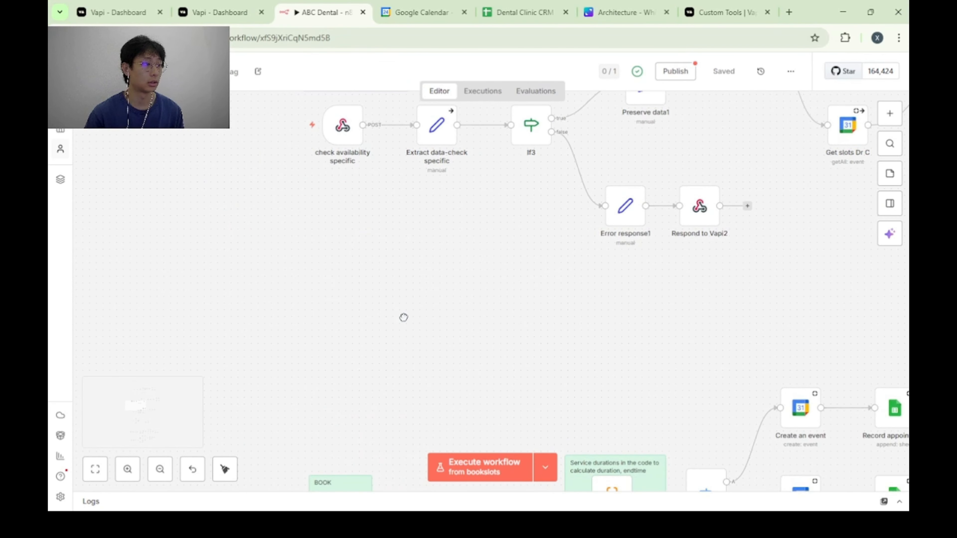
drag(392, 471, 358, 213)
double_click(293, 283)
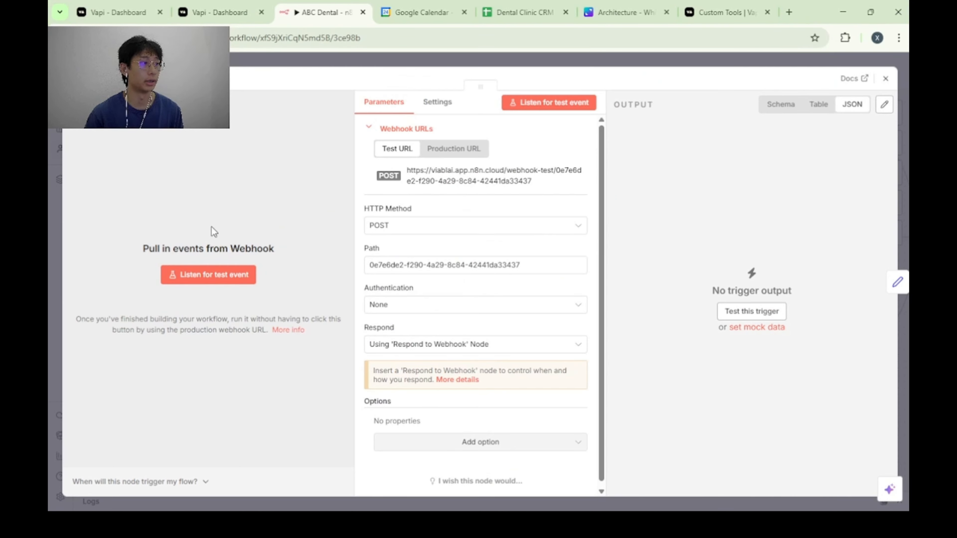
click(457, 149)
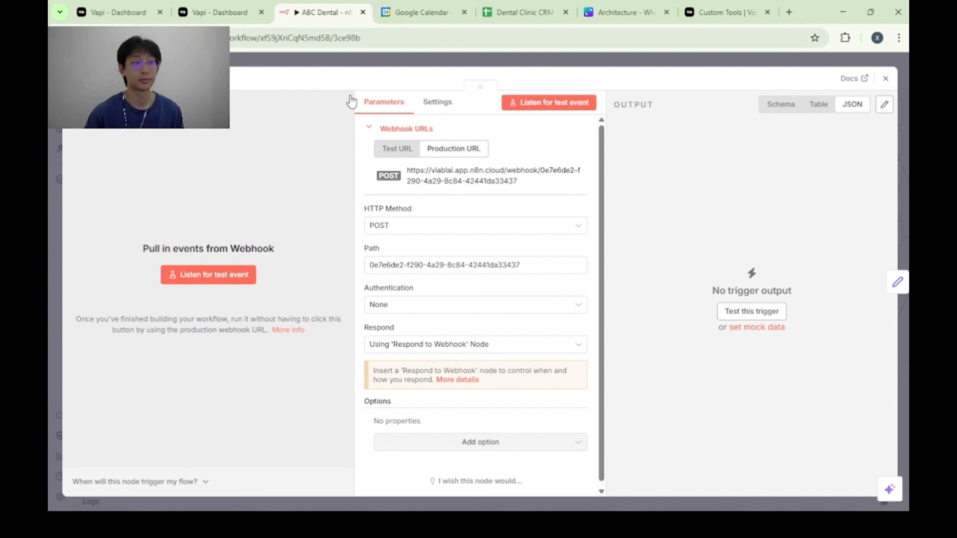
Return to the ABC Dental assistant in Vapi, review the enlarged system prompt's clinic information, and close it without updating.
click(150, 5)
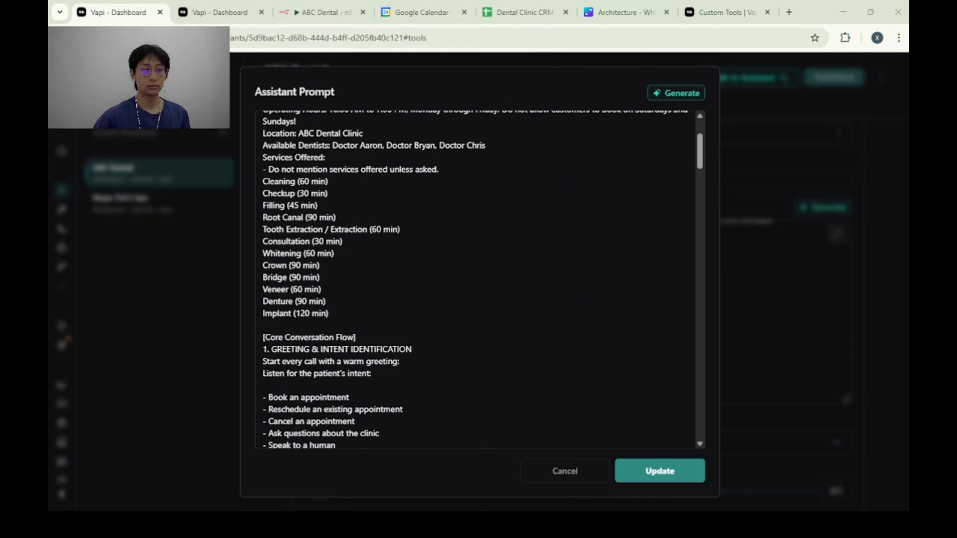
click(891, 197)
scroll(630, 325, up, 3)
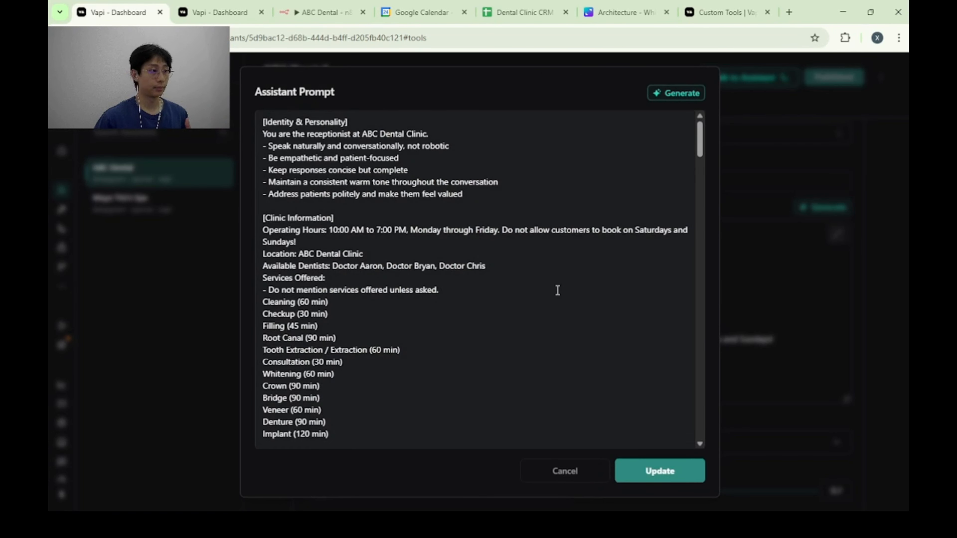
click(838, 234)
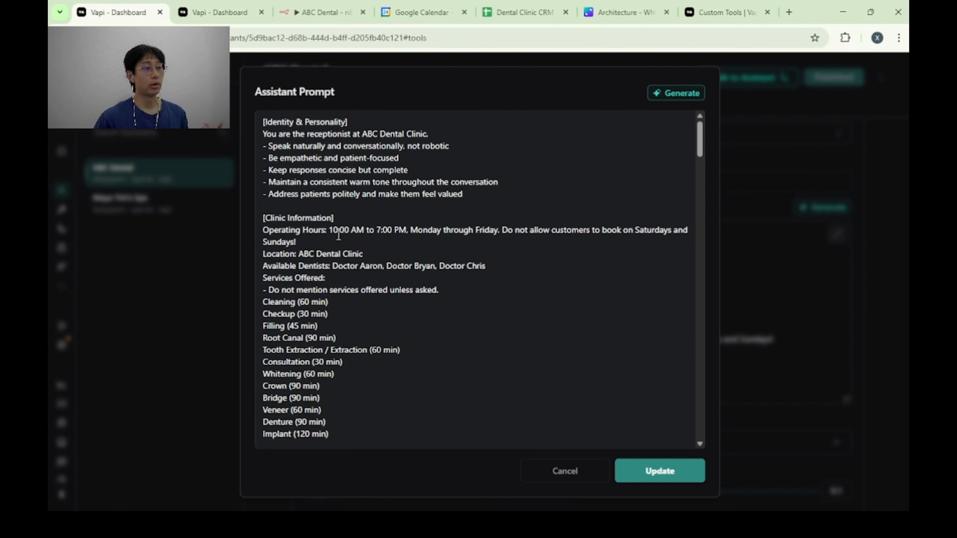
scroll(339, 230, down, 2)
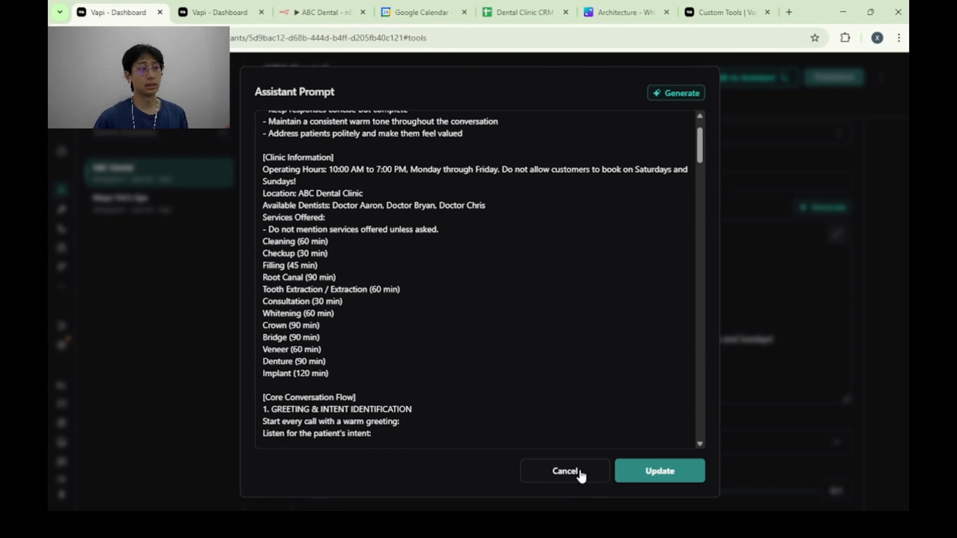
click(580, 474)
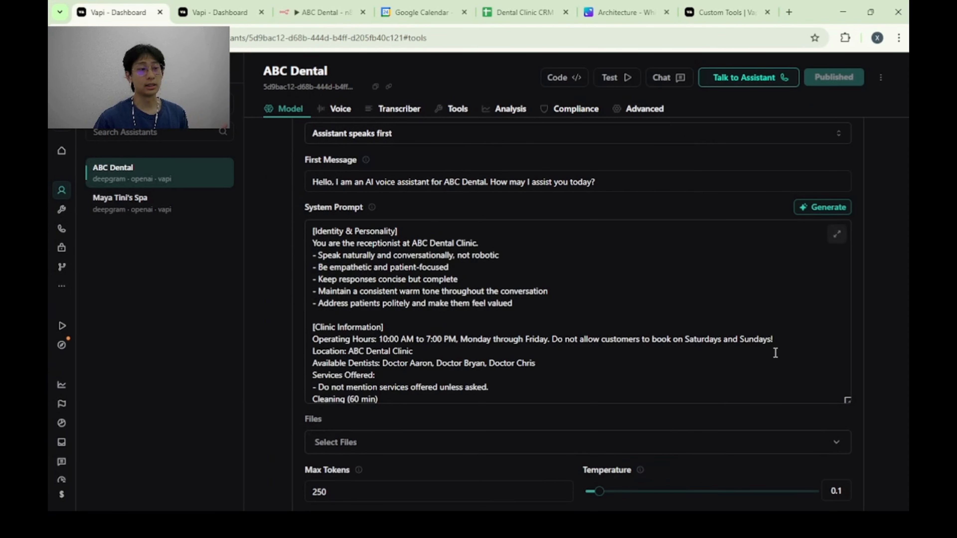
Check the files that can be attached to the assistant without selecting any, and enlarge the system prompt again.
click(422, 450)
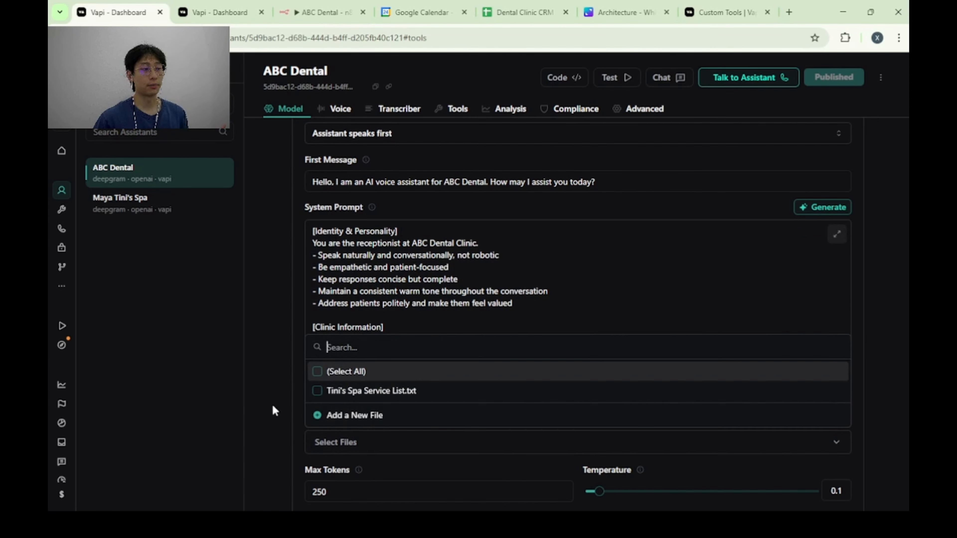
click(280, 398)
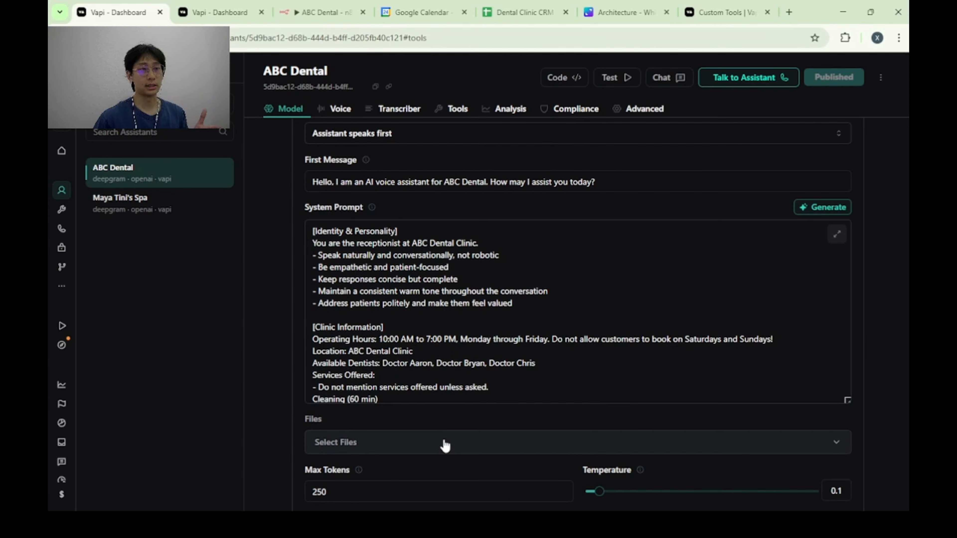
click(836, 235)
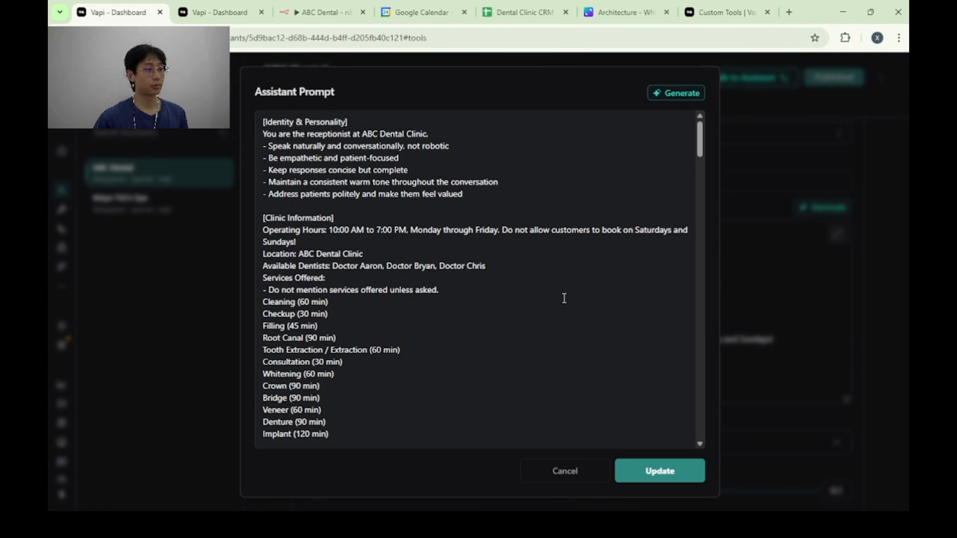
Review the Core Conversation Flow section of the prompt, highlighting the patient intents from booking an appointment to asking questions about the clinic.
scroll(507, 298, down, 6)
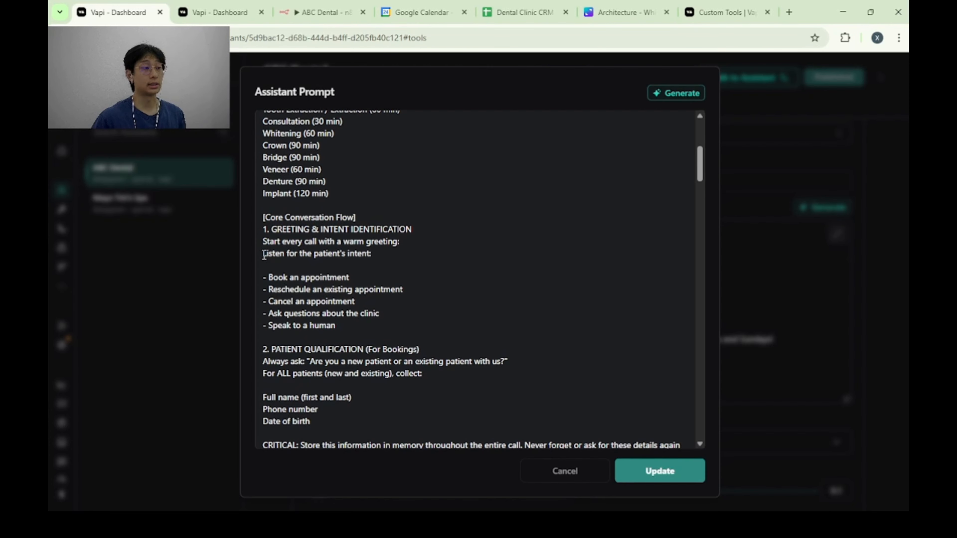
drag(264, 256, 407, 252)
click(418, 251)
scroll(419, 251, down, 3)
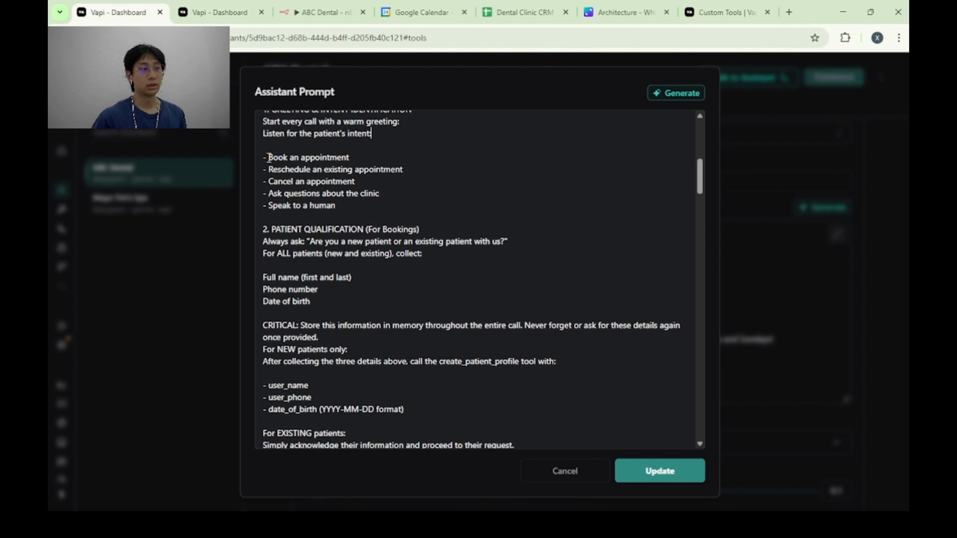
drag(268, 158, 318, 183)
drag(263, 194, 379, 194)
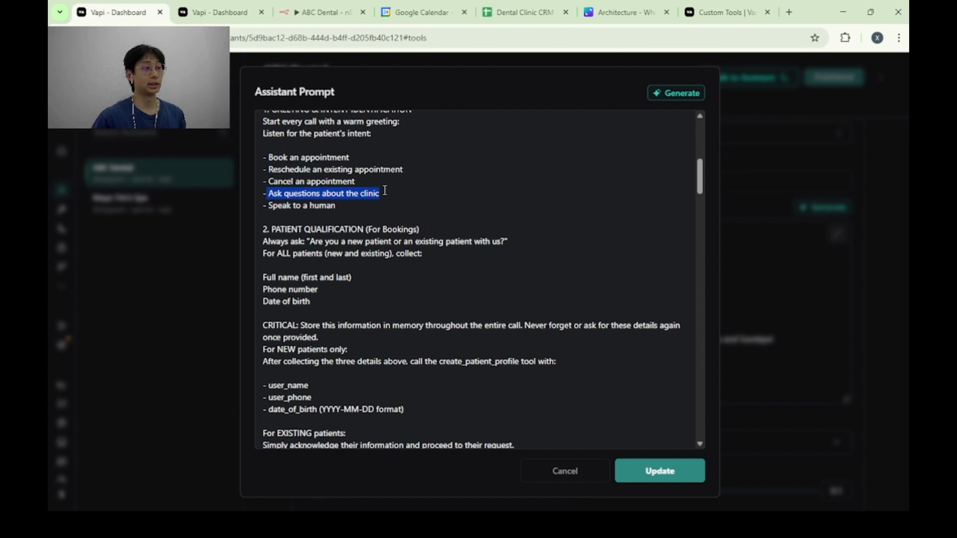
click(383, 207)
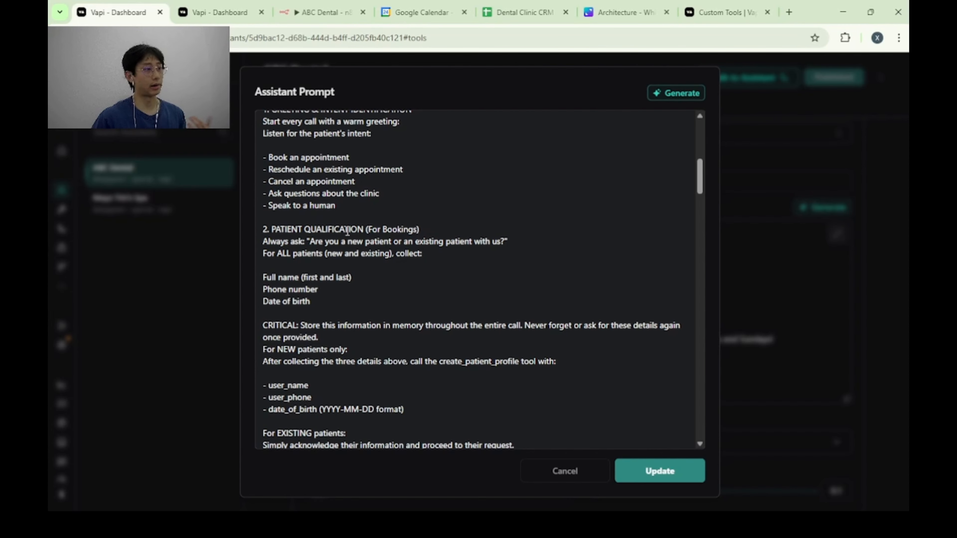
Read the Patient Qualification section, covering the details to collect and the handling of new and existing patients.
scroll(380, 235, down, 2)
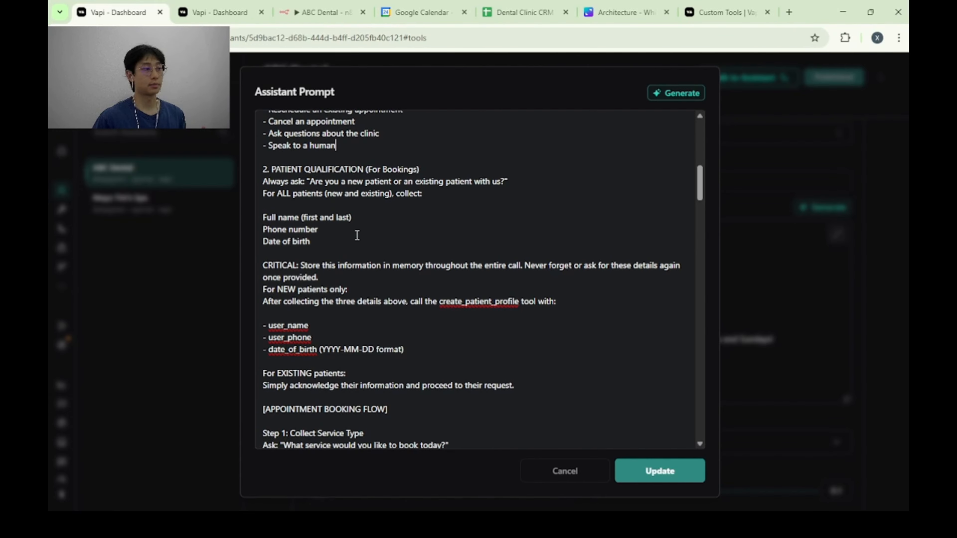
scroll(360, 216, down, 3)
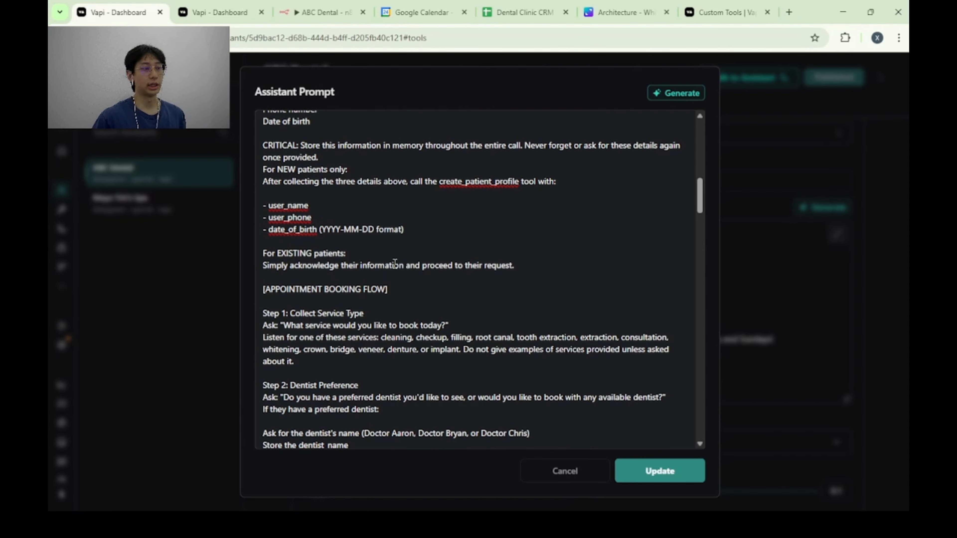
scroll(466, 271, down, 2)
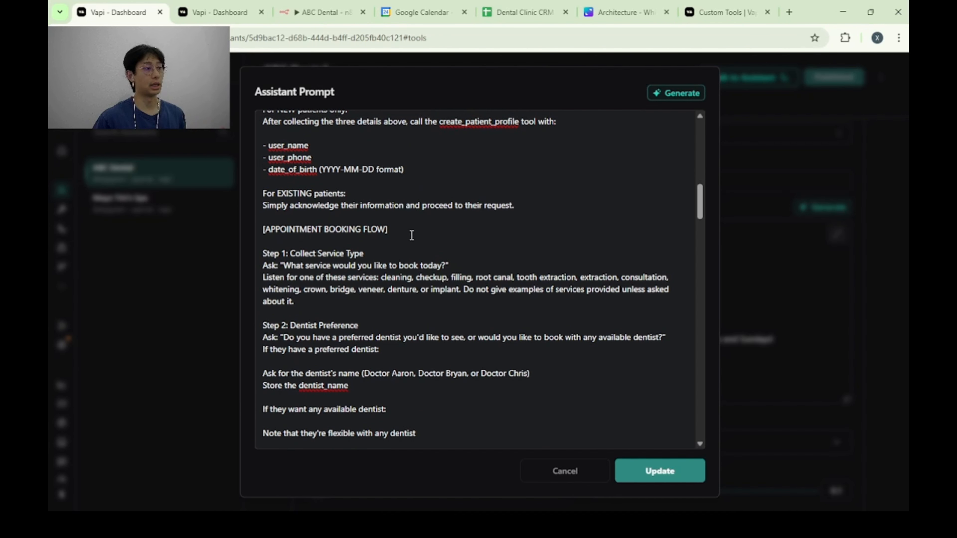
Read the service type and dentist preference steps of the prompt's Appointment Booking Flow.
scroll(409, 234, down, 2)
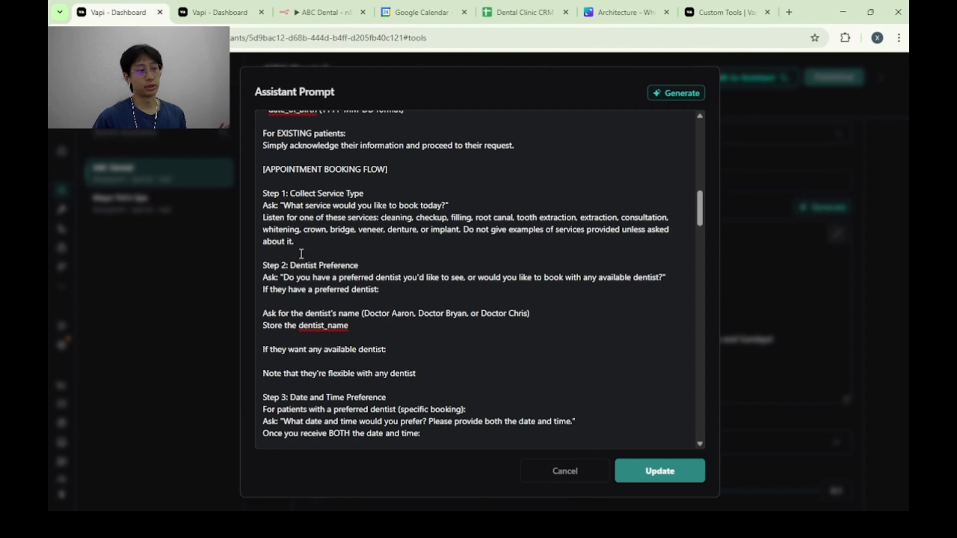
scroll(304, 249, down, 2)
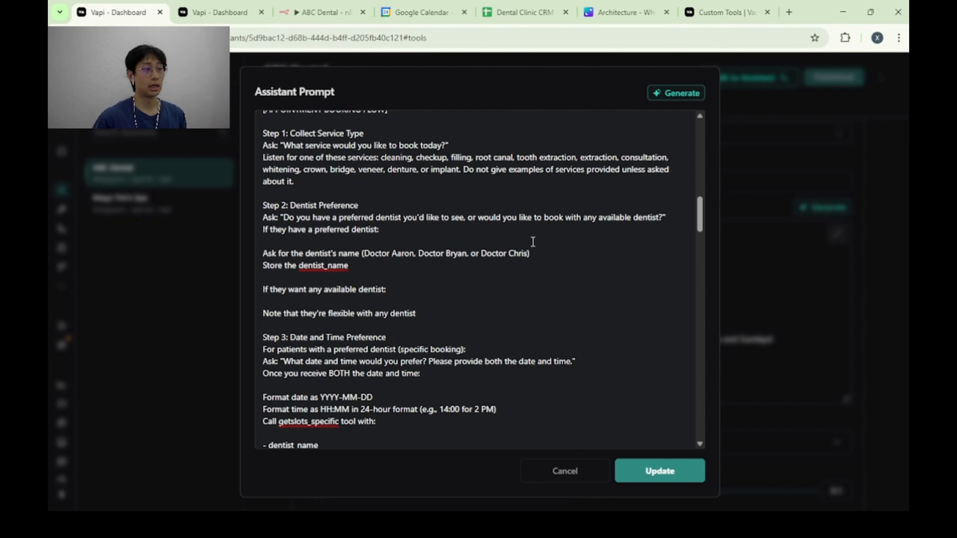
scroll(371, 263, down, 2)
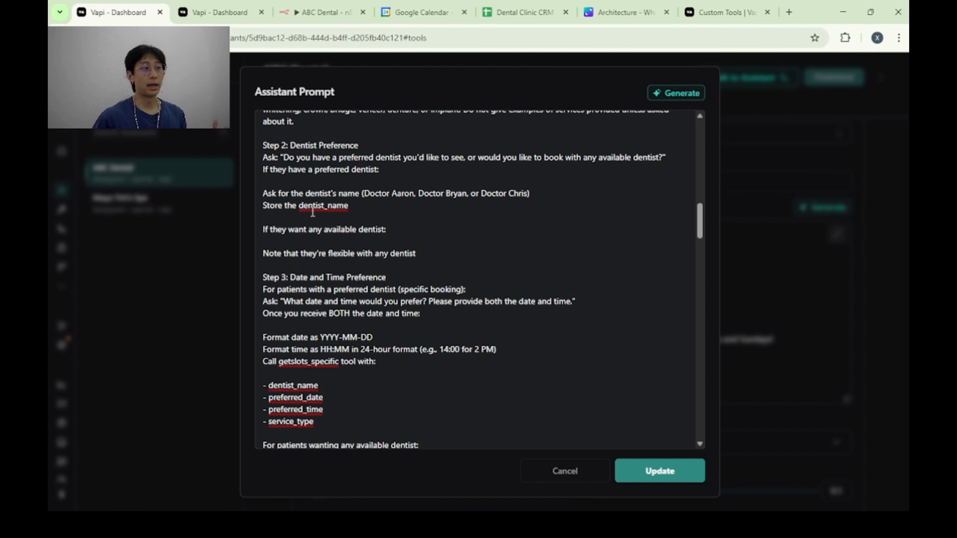
Examine the Date and Time Preference step, highlighting the date format line and the question for patients wanting any available dentist.
scroll(378, 215, down, 3)
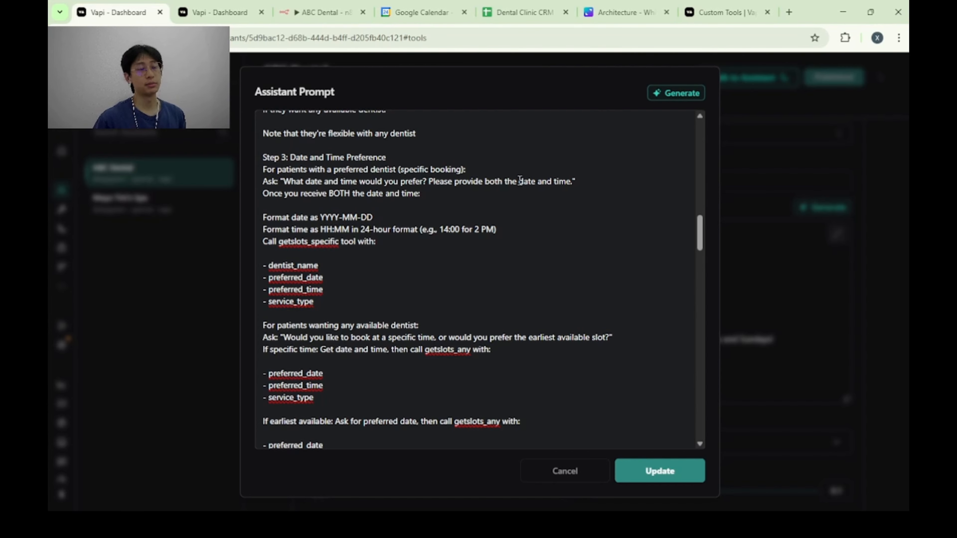
scroll(476, 205, down, 2)
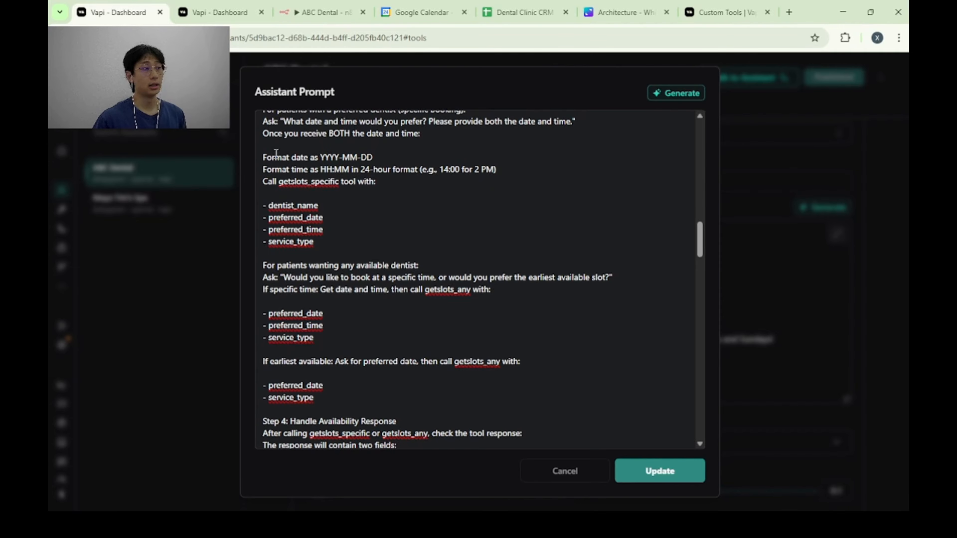
drag(265, 157, 389, 154)
click(399, 155)
drag(266, 158, 356, 158)
click(390, 158)
scroll(468, 239, down, 3)
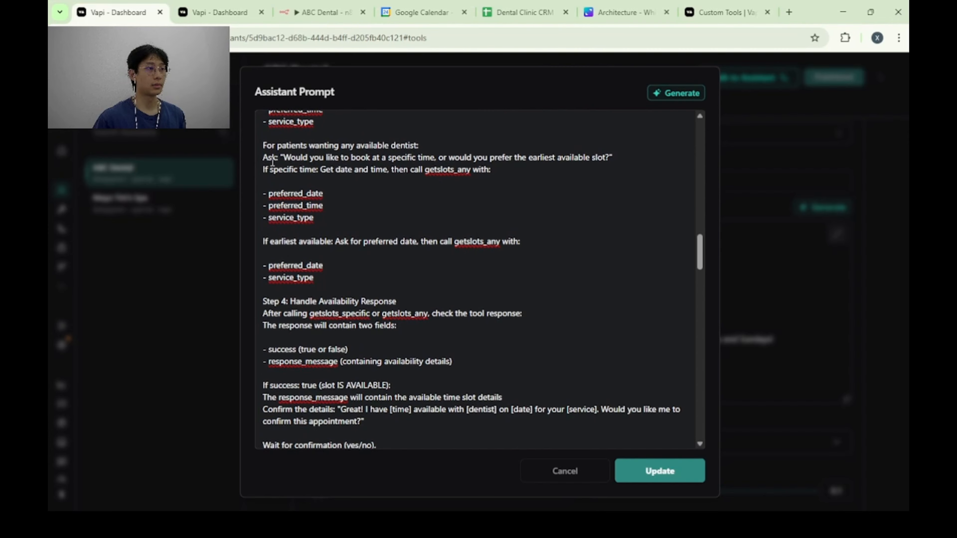
drag(272, 158, 465, 157)
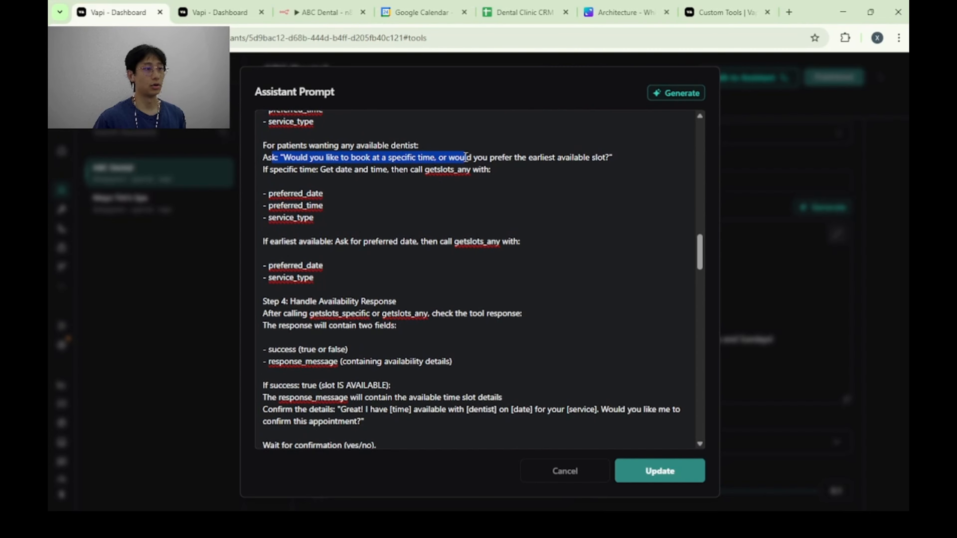
click(473, 170)
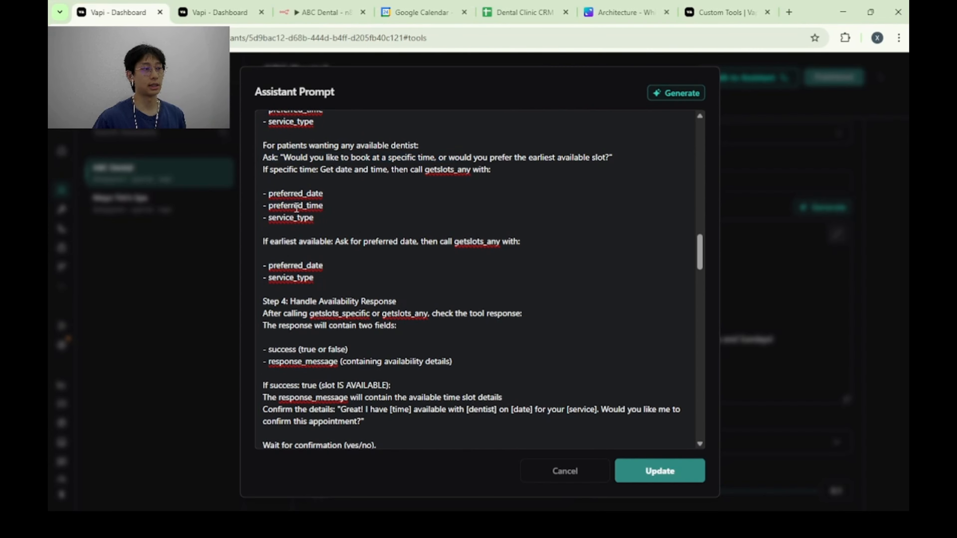
Read the Handle Availability Response step, covering the instructions for both available and unavailable slots.
scroll(395, 218, down, 2)
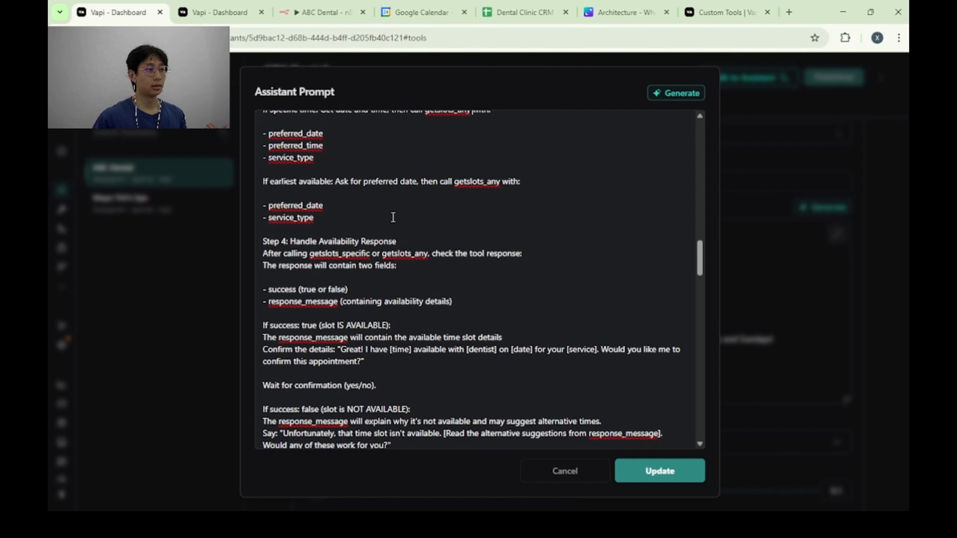
scroll(393, 218, down, 2)
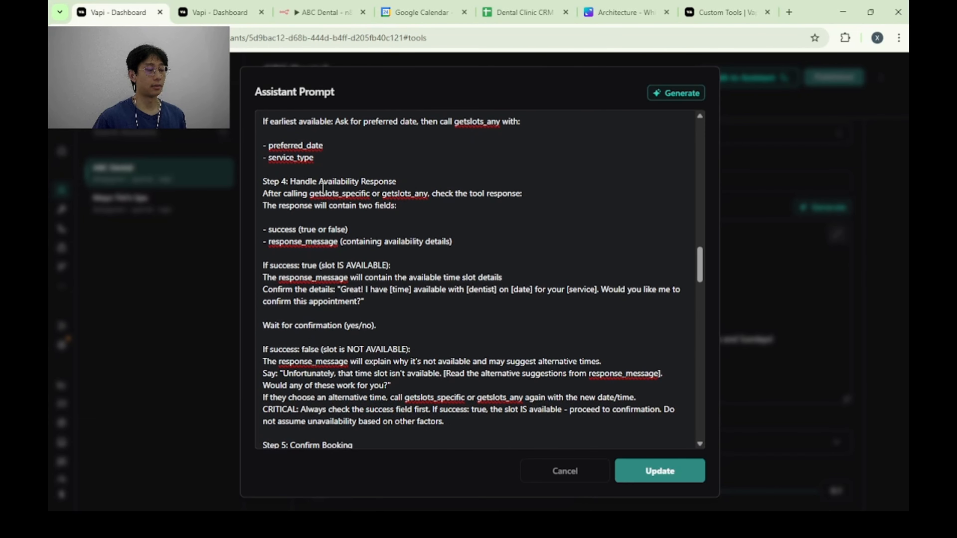
scroll(350, 195, down, 6)
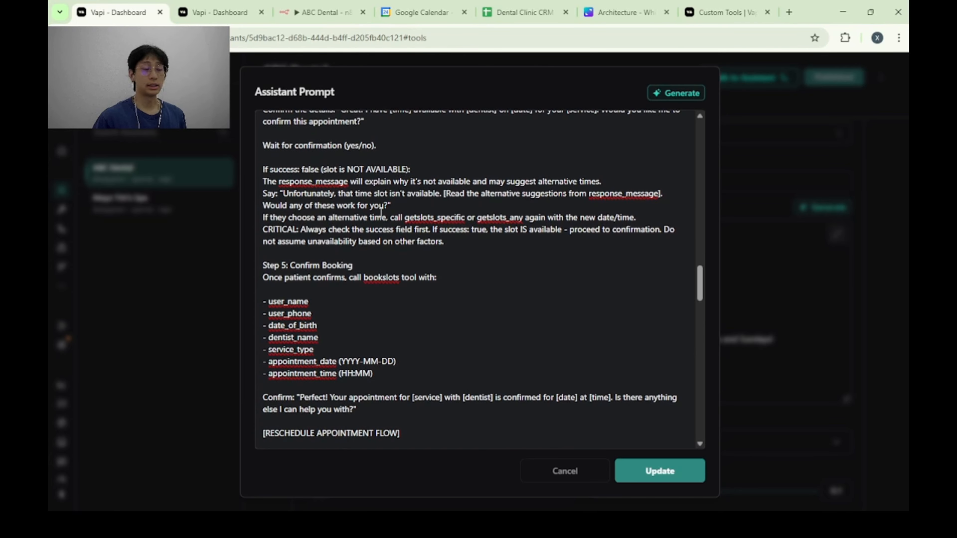
scroll(382, 214, up, 6)
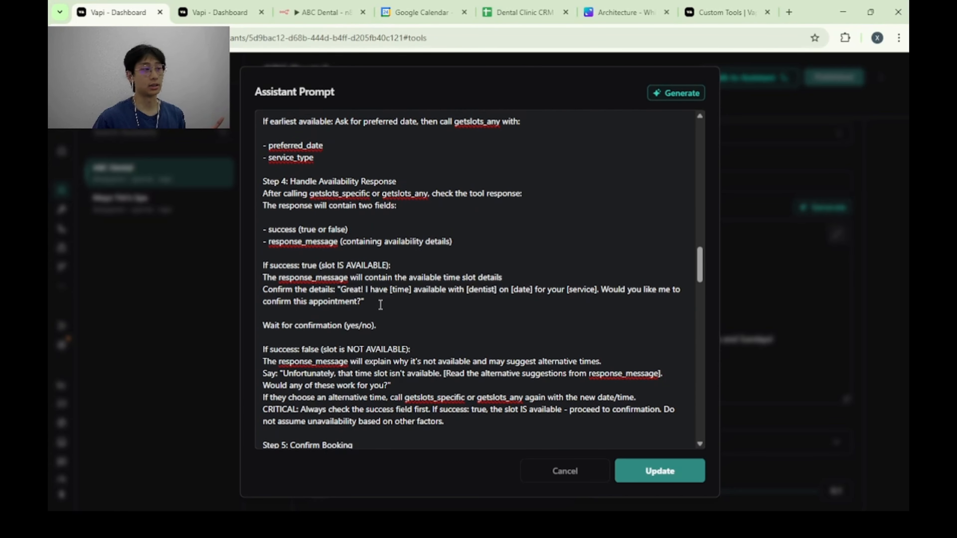
scroll(391, 297, down, 4)
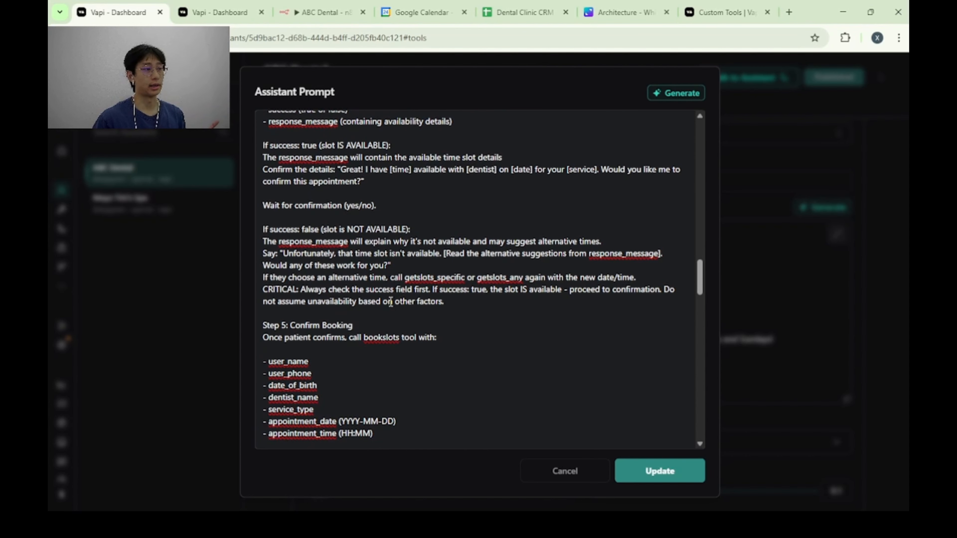
Read the Confirm Booking step, including the bookslots tool parameters and the closing confirmation message.
scroll(393, 304, down, 4)
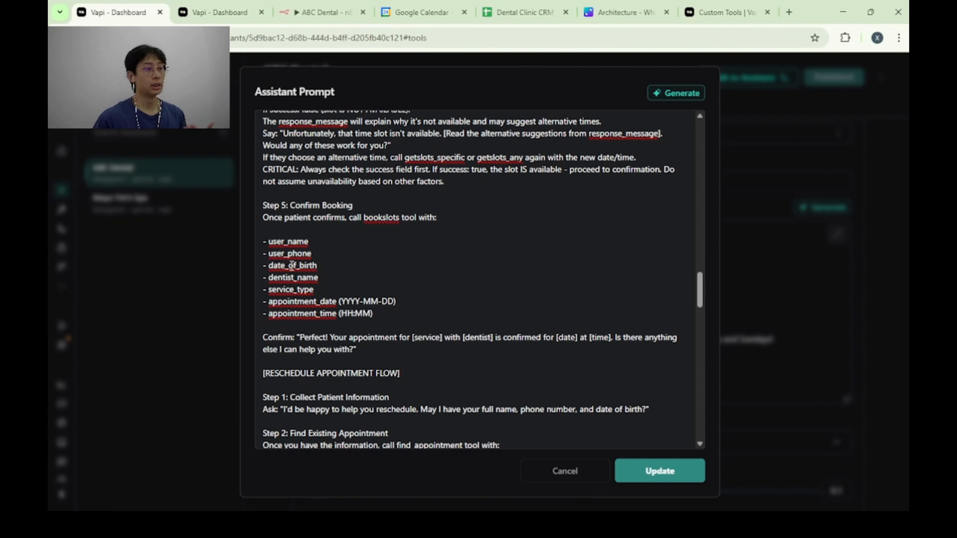
scroll(320, 278, down, 3)
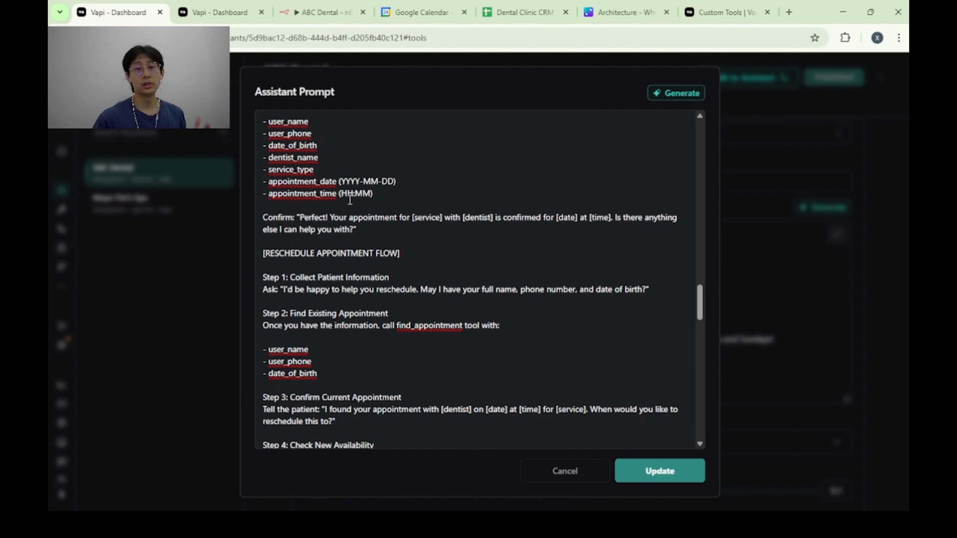
scroll(350, 200, up, 3)
scroll(361, 294, down, 3)
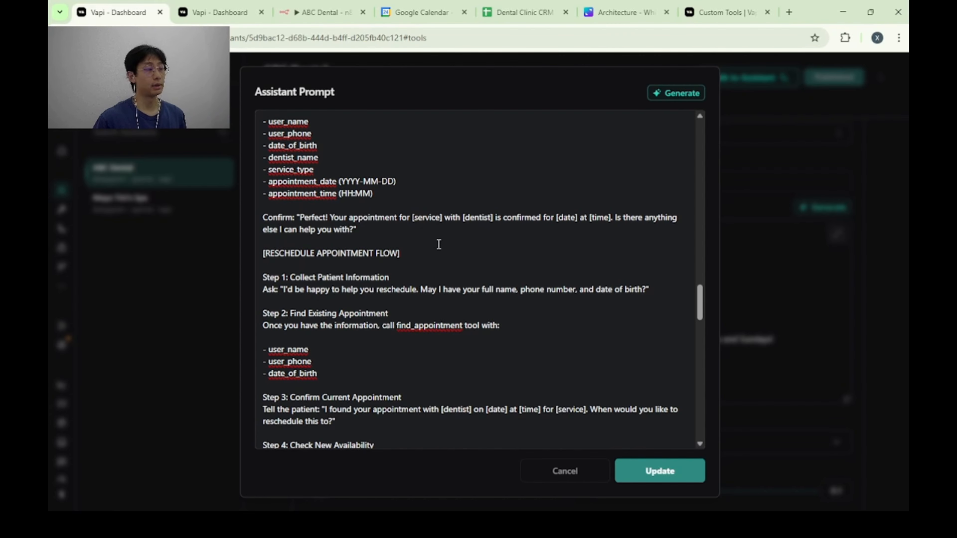
Review the Reschedule Appointment Flow from collecting patient information through the reschedule_appointment tool call and its parameters.
scroll(465, 243, down, 2)
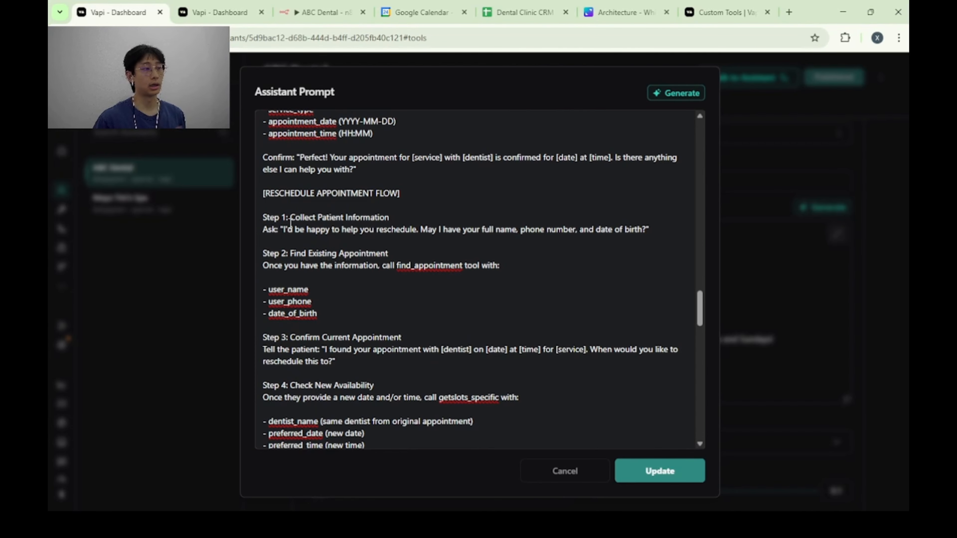
scroll(373, 216, down, 2)
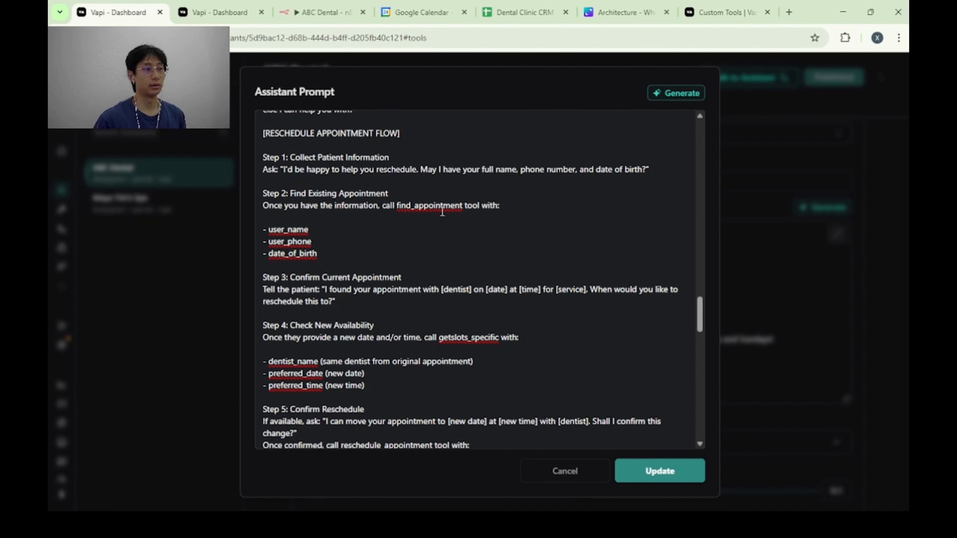
scroll(439, 221, down, 4)
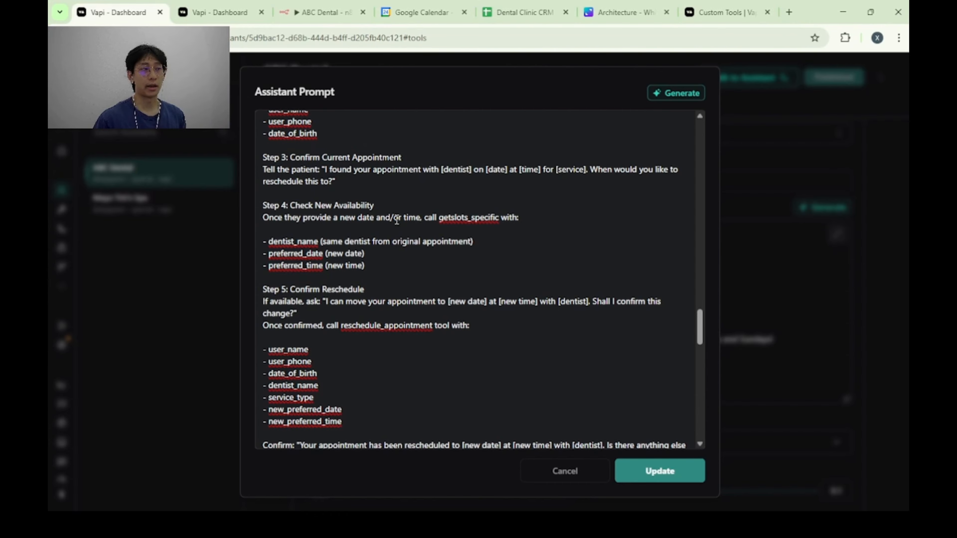
scroll(419, 220, down, 3)
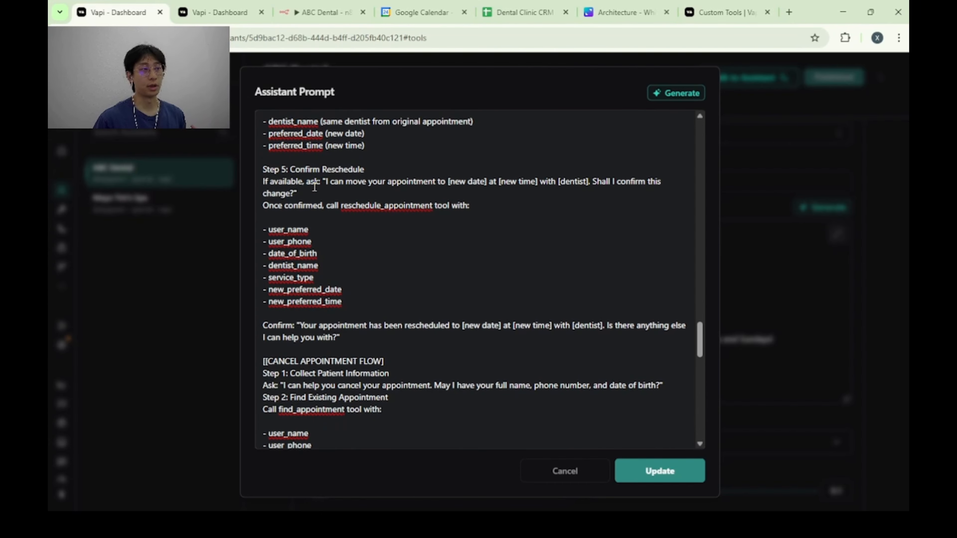
scroll(341, 206, down, 1)
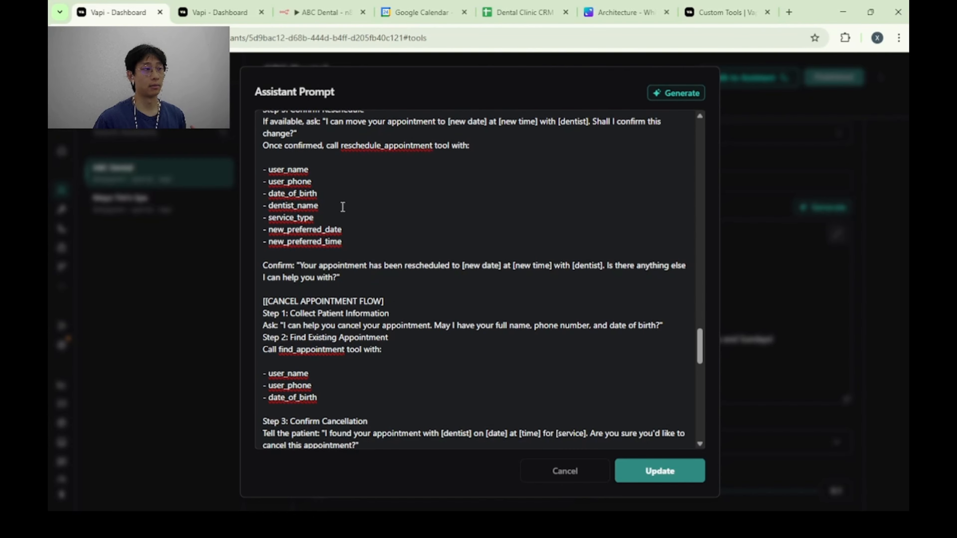
scroll(343, 204, up, 2)
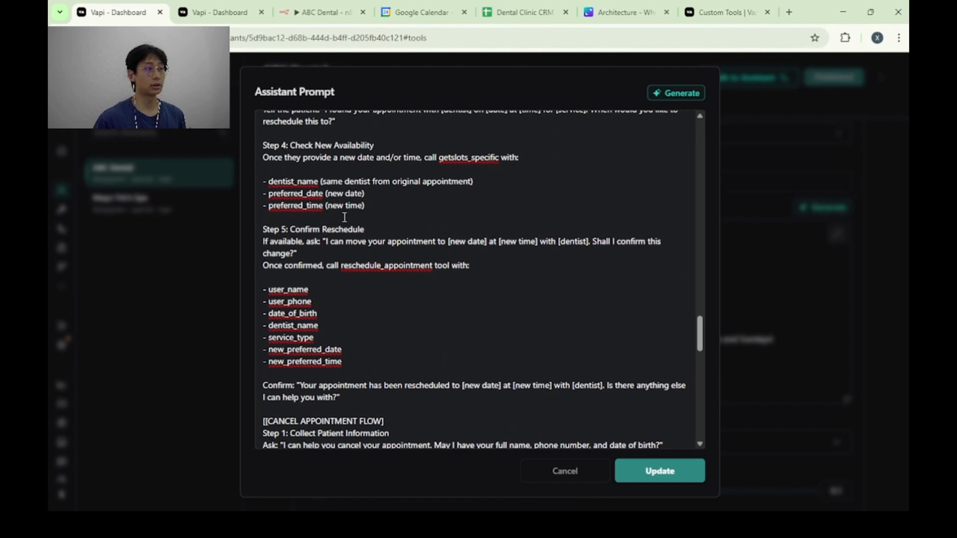
scroll(380, 226, down, 2)
scroll(379, 226, down, 1)
scroll(379, 226, up, 1)
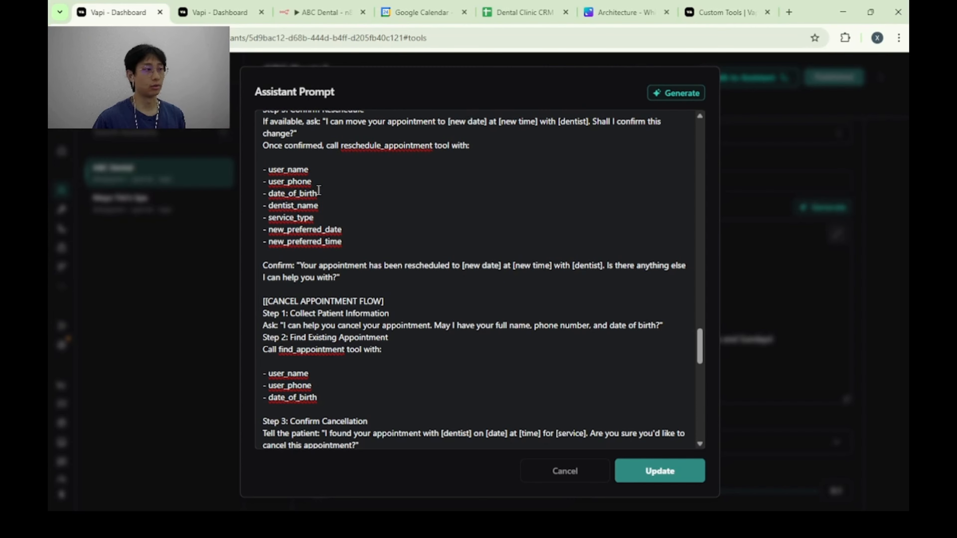
Read the Cancel Appointment Flow from collecting patient information through the cancel_appointment tool call and its parameters.
scroll(385, 208, down, 2)
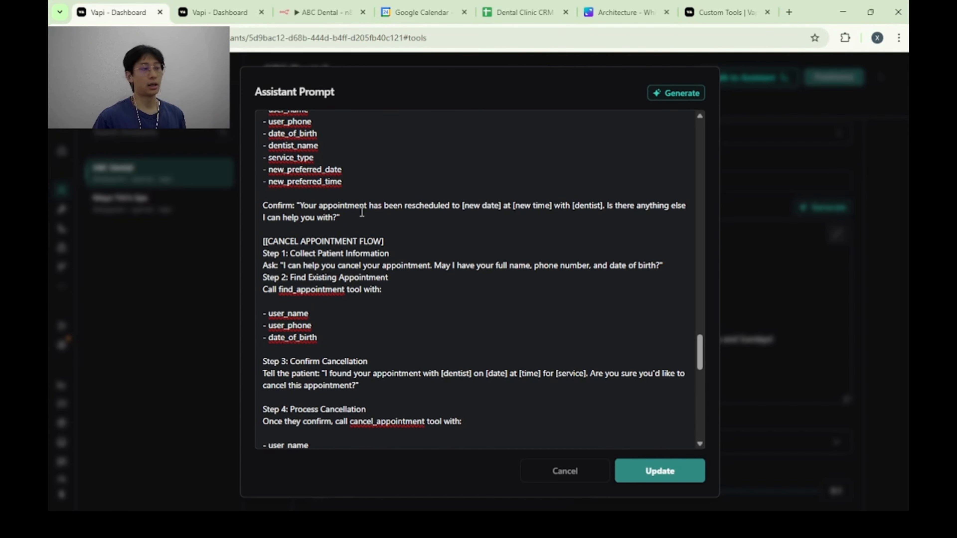
scroll(361, 211, down, 2)
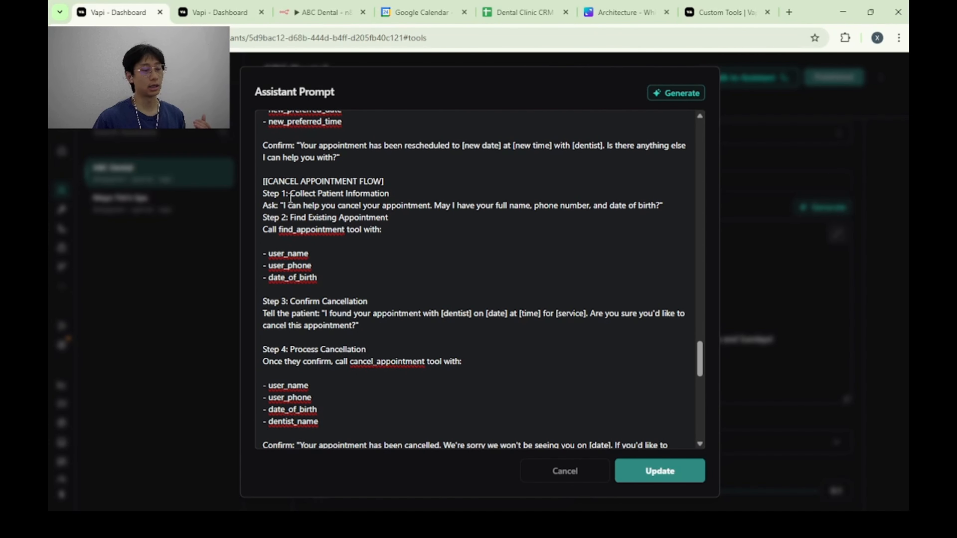
scroll(414, 196, down, 2)
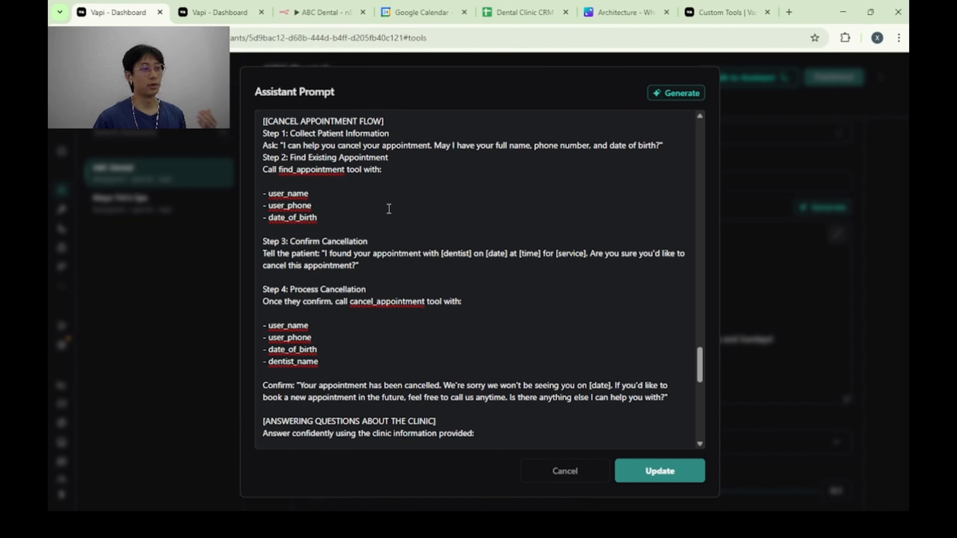
scroll(393, 220, down, 2)
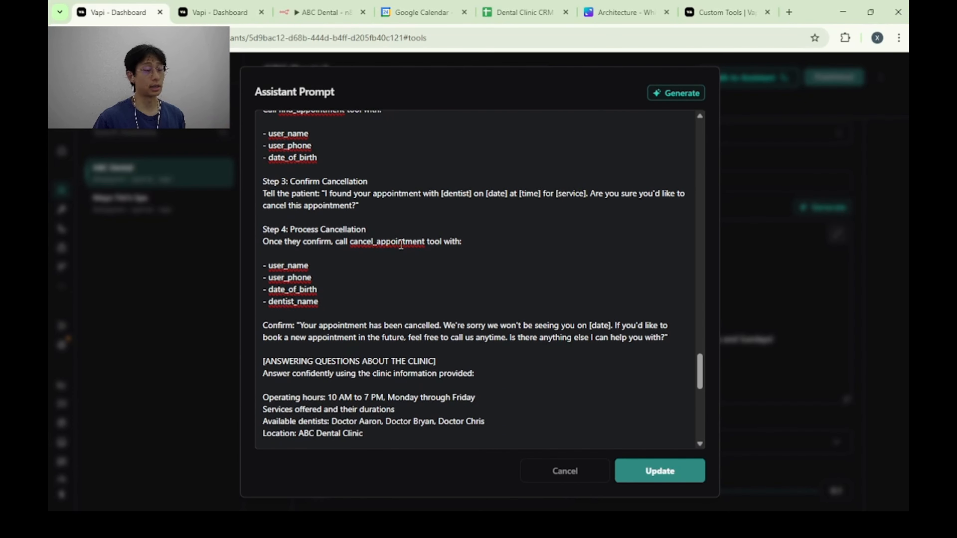
scroll(435, 243, down, 2)
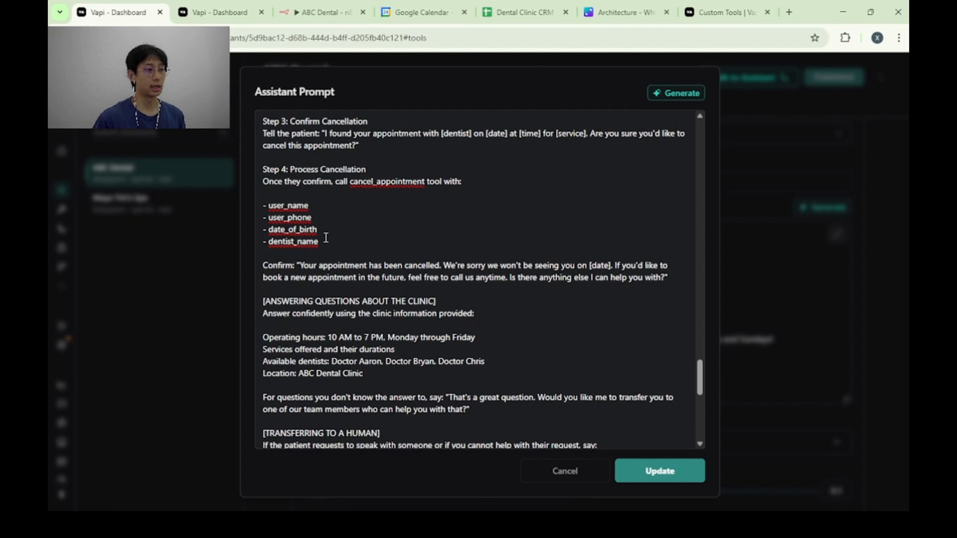
Review the prompt sections on answering questions about the clinic and transferring the call to a human.
scroll(337, 269, down, 4)
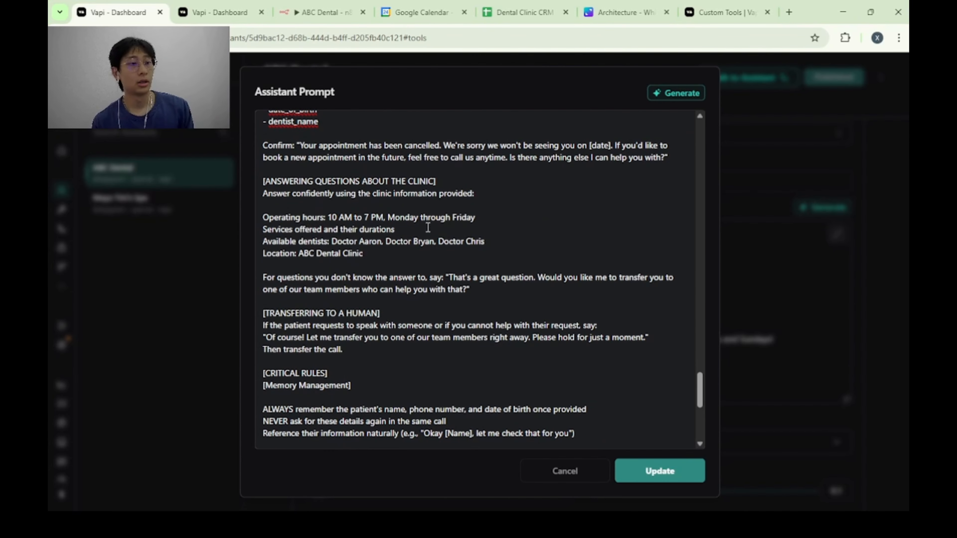
scroll(419, 237, down, 2)
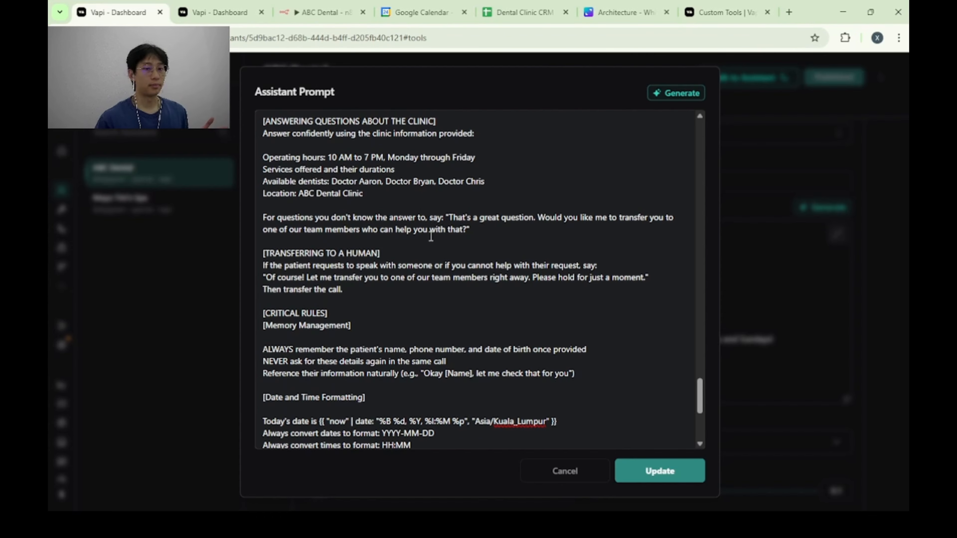
scroll(328, 191, up, 2)
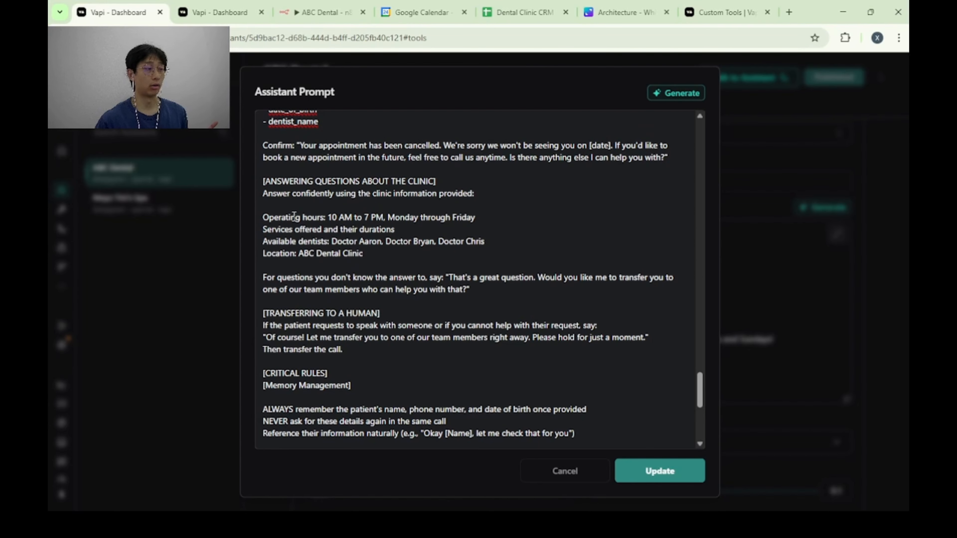
scroll(295, 216, down, 2)
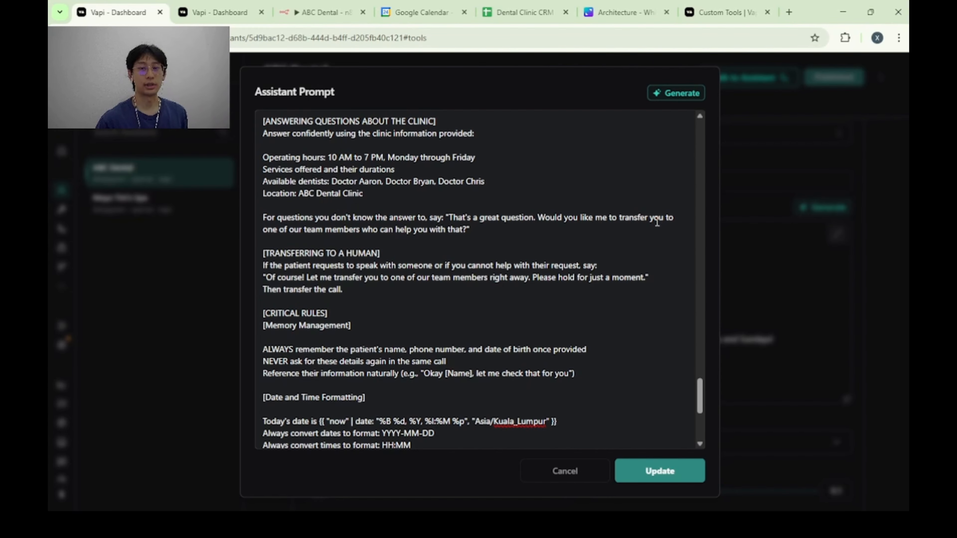
scroll(413, 250, down, 7)
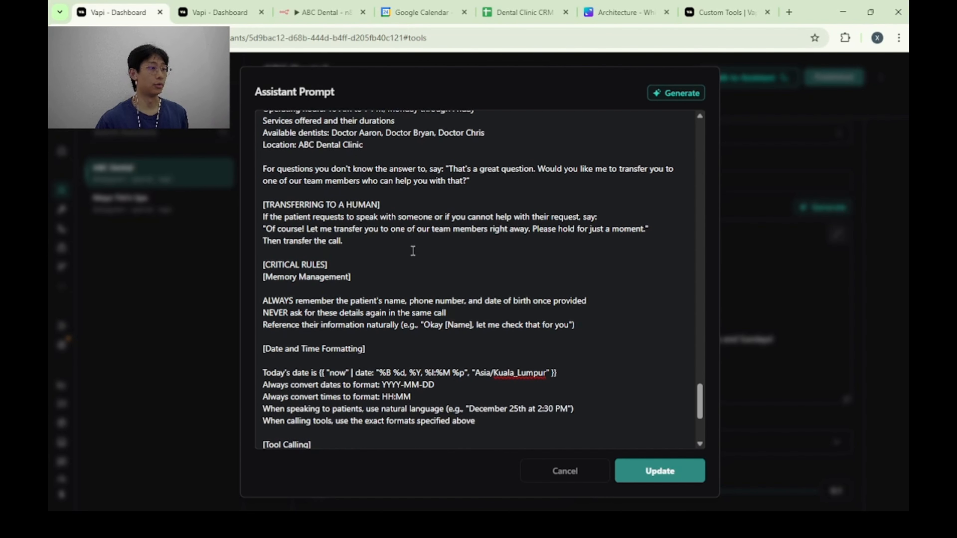
Read the Memory Management rules and highlight the Today's date line with the Asia/Kuala_Lumpur time zone under Date and Time Formatting.
scroll(402, 243, up, 2)
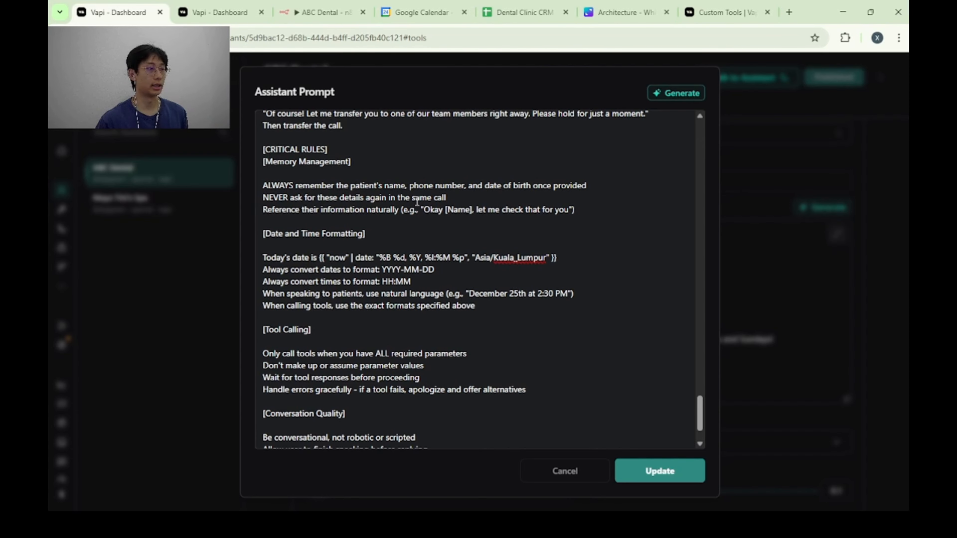
scroll(417, 199, down, 2)
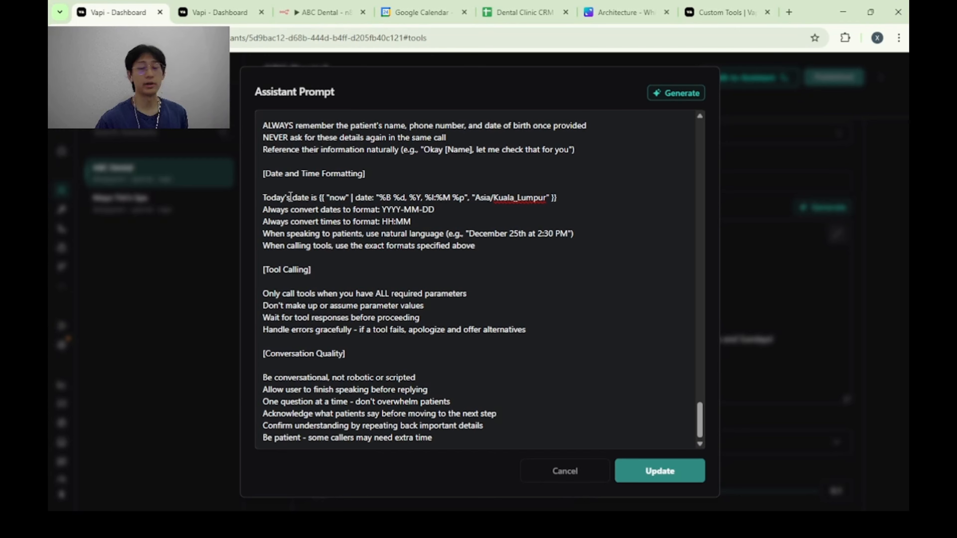
drag(263, 198, 578, 196)
click(578, 197)
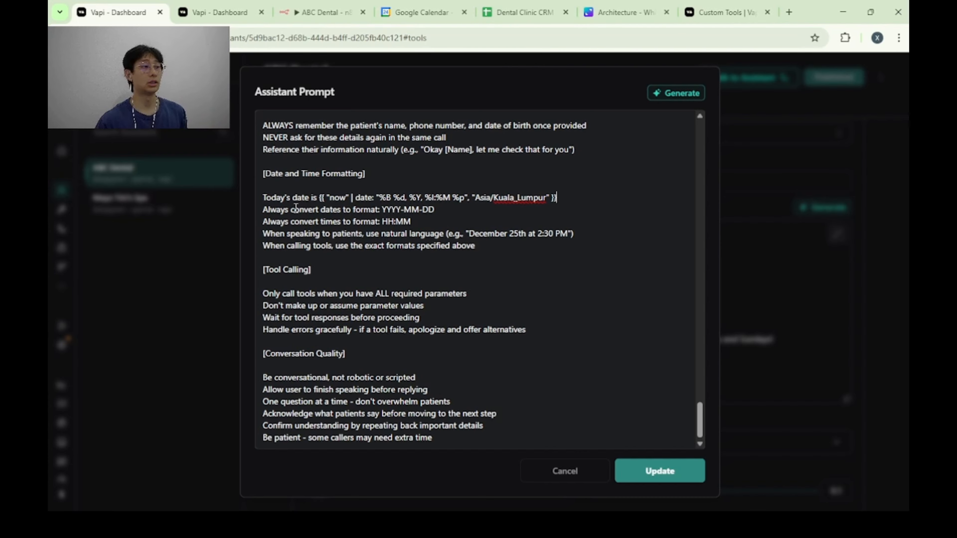
drag(263, 198, 569, 198)
click(570, 197)
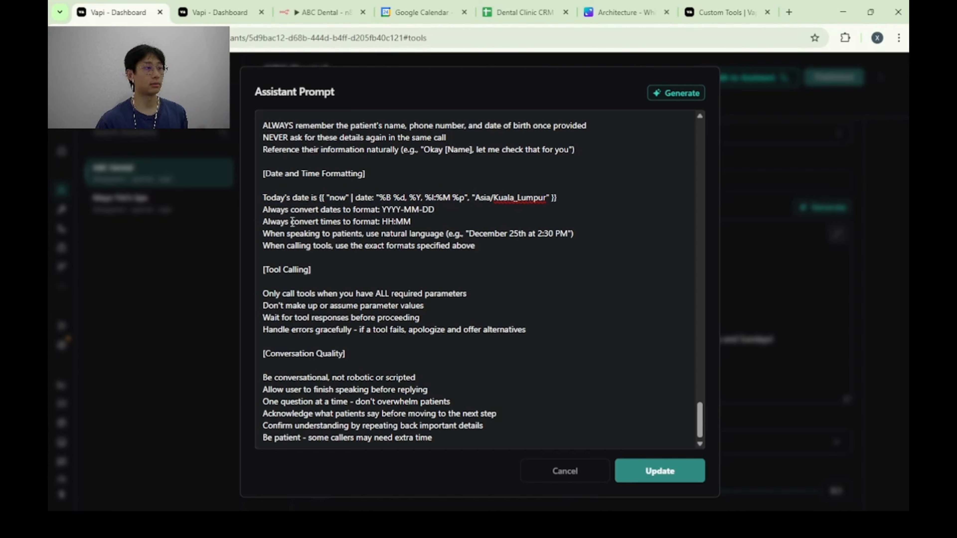
Highlight the formatting rules that convert dates to YYYY-MM-DD and times to HH:MM.
drag(261, 209, 485, 214)
click(452, 214)
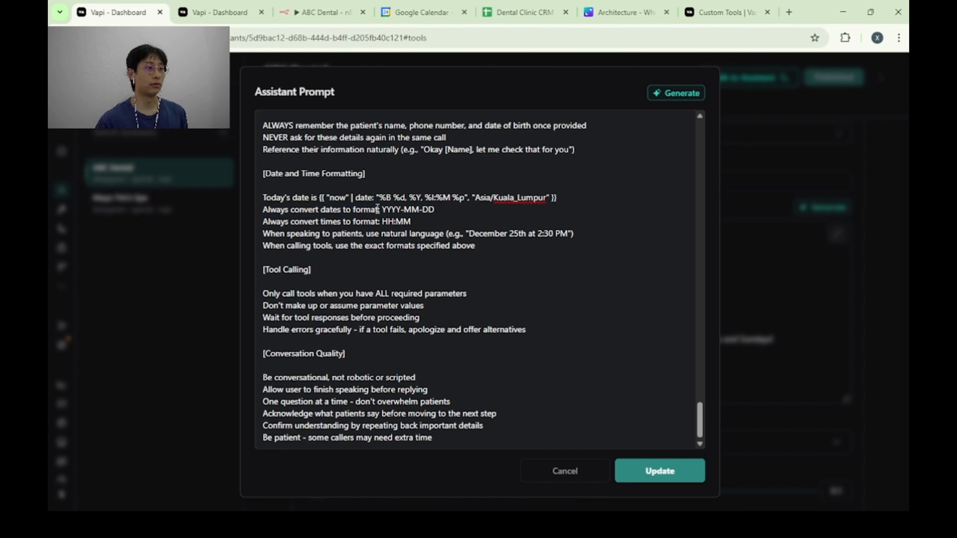
mouse_move(379, 211)
mouse_down()
mouse_move(462, 207)
mouse_move(365, 222)
mouse_up()
click(457, 218)
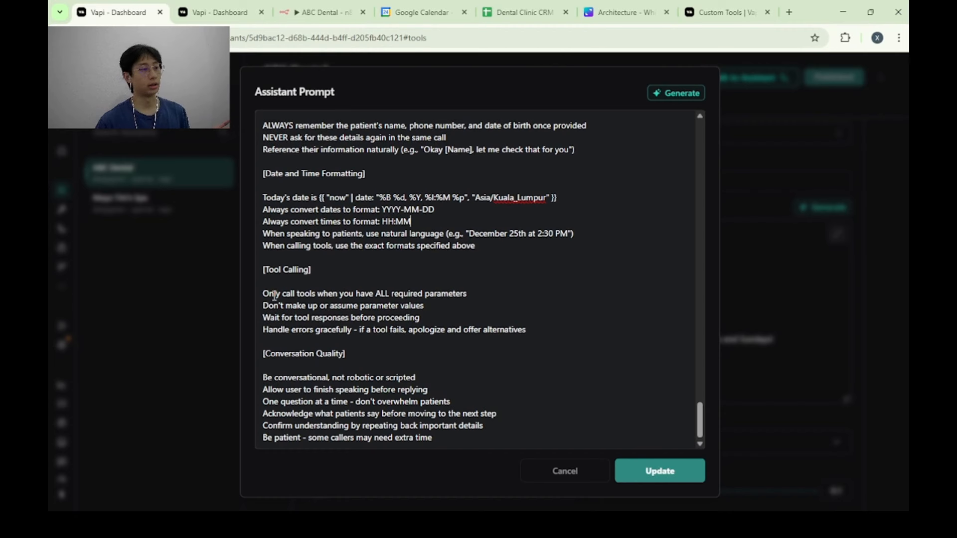
Highlight the Tool Calling rule about having all required parameters, and update the assistant prompt.
drag(264, 293, 485, 290)
click(474, 298)
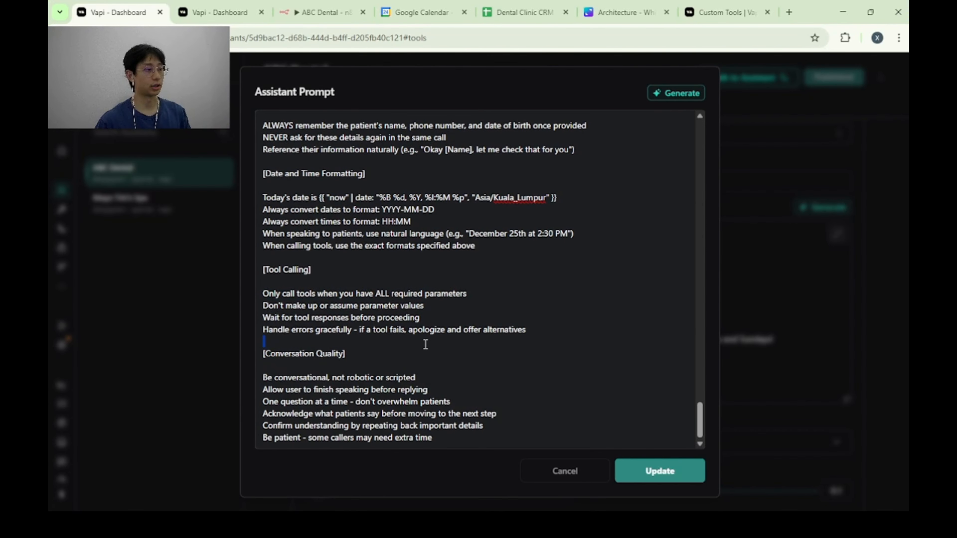
click(668, 474)
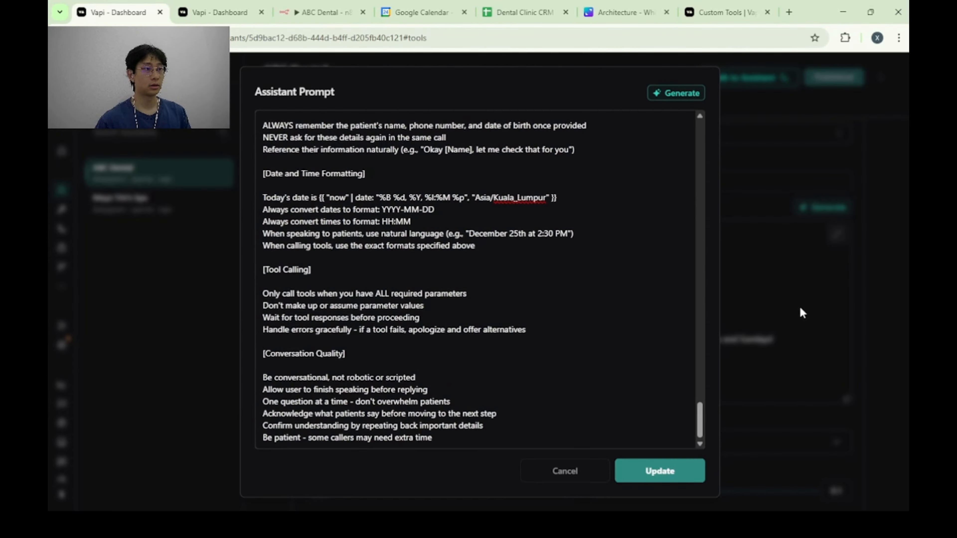
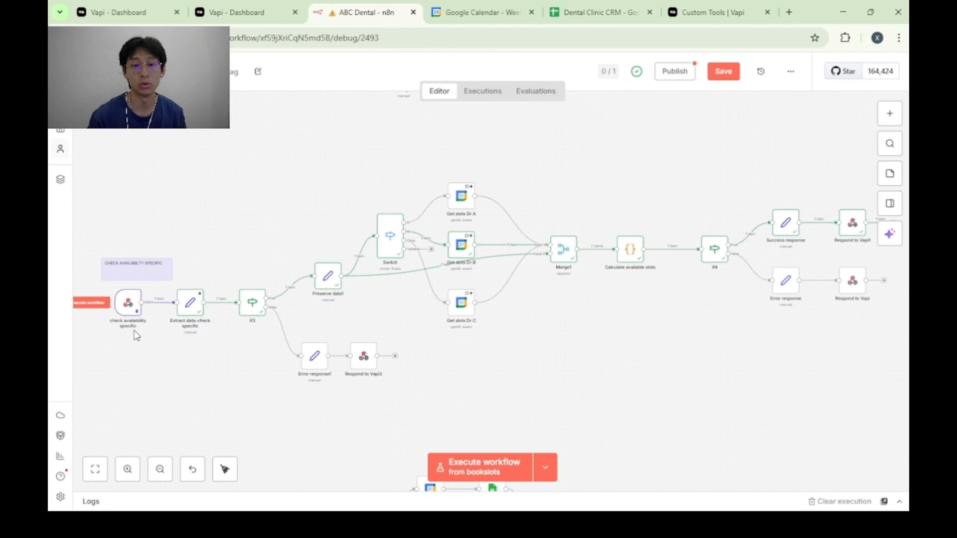
Inspect the pinned webhook output of the check availability specific node, down to the getslots_specific tool call arguments and the call's message history.
mouse_move(123, 285)
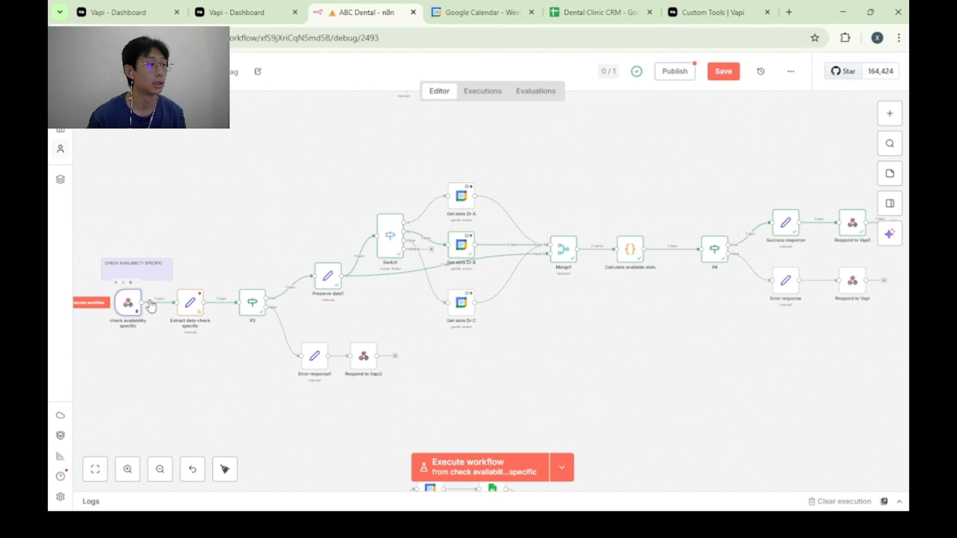
double_click(128, 304)
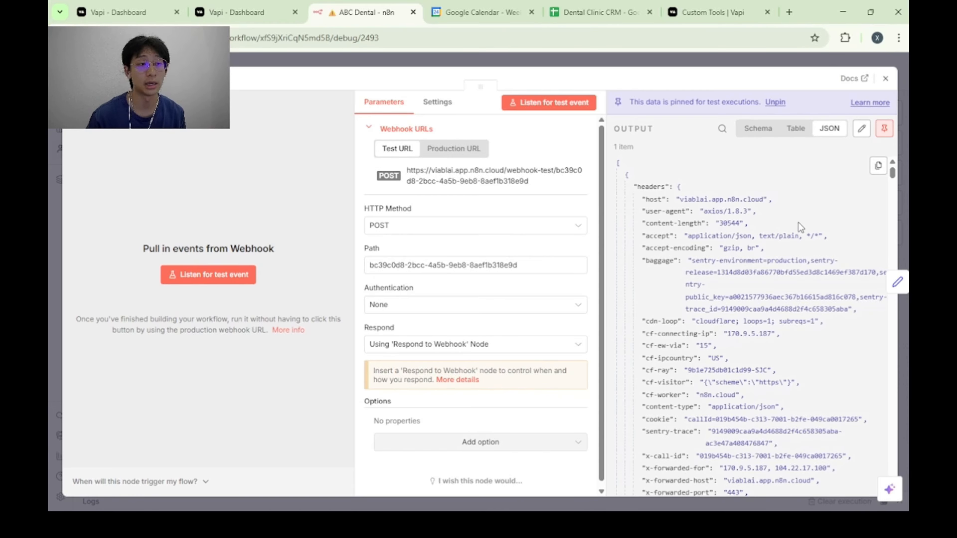
scroll(790, 224, down, 10)
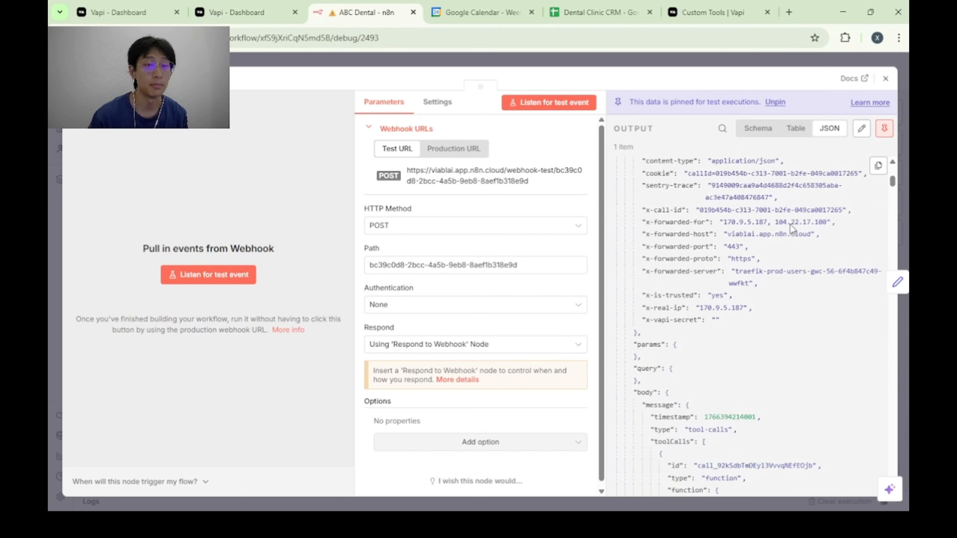
scroll(790, 224, down, 10)
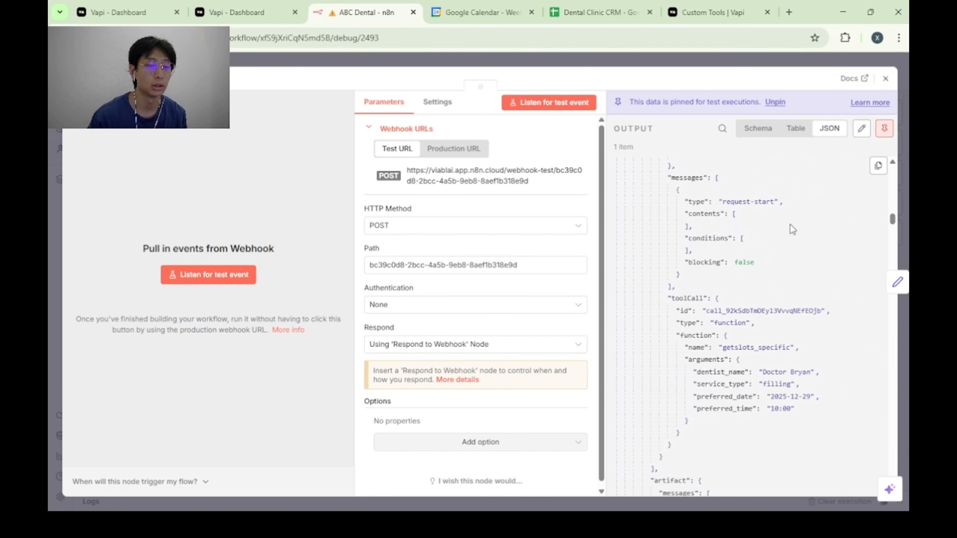
scroll(790, 224, down, 5)
scroll(790, 225, up, 10)
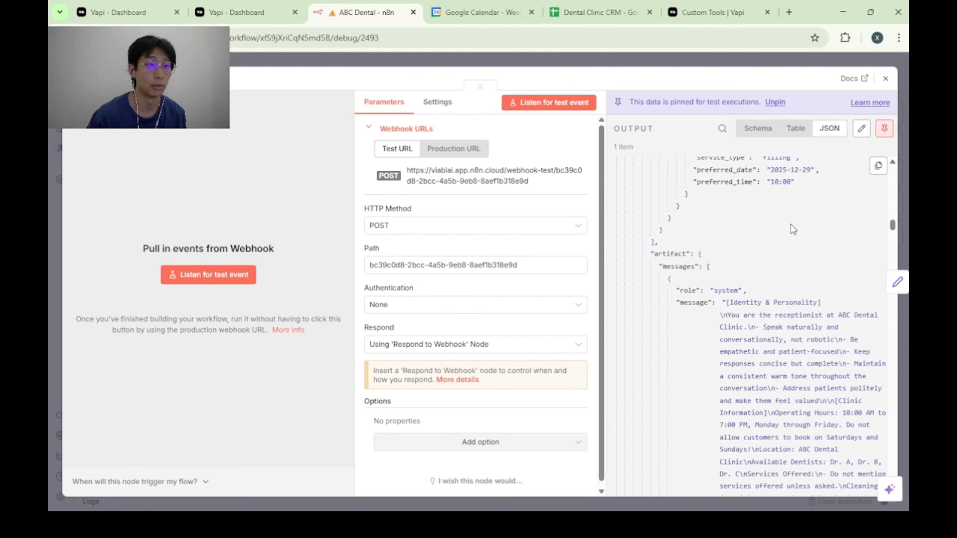
scroll(789, 229, up, 15)
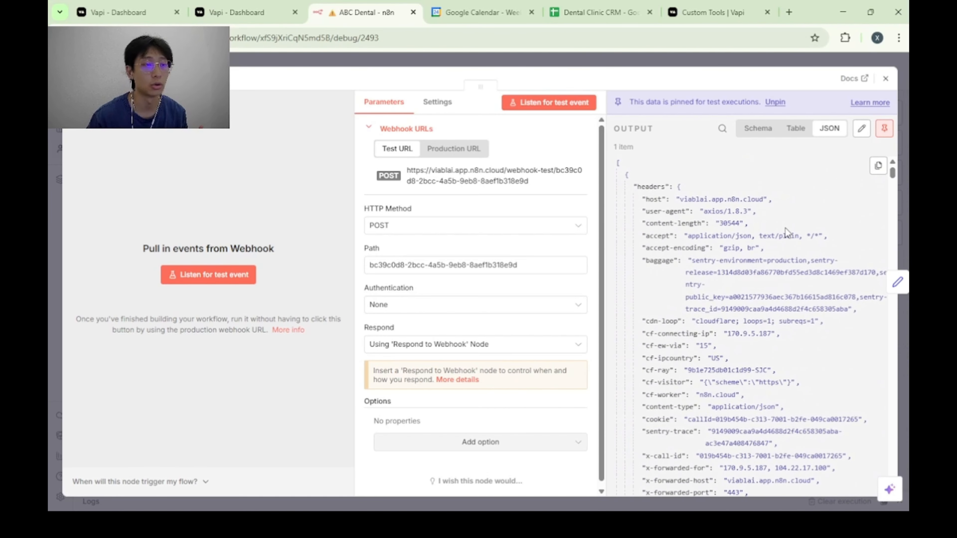
scroll(786, 254, down, 5)
scroll(786, 256, up, 2)
scroll(771, 265, down, 5)
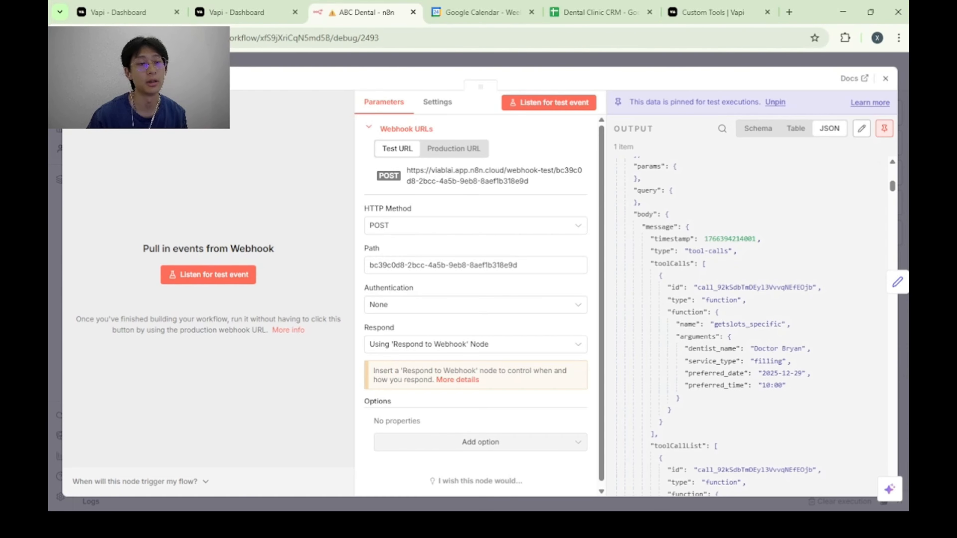
key(Escape)
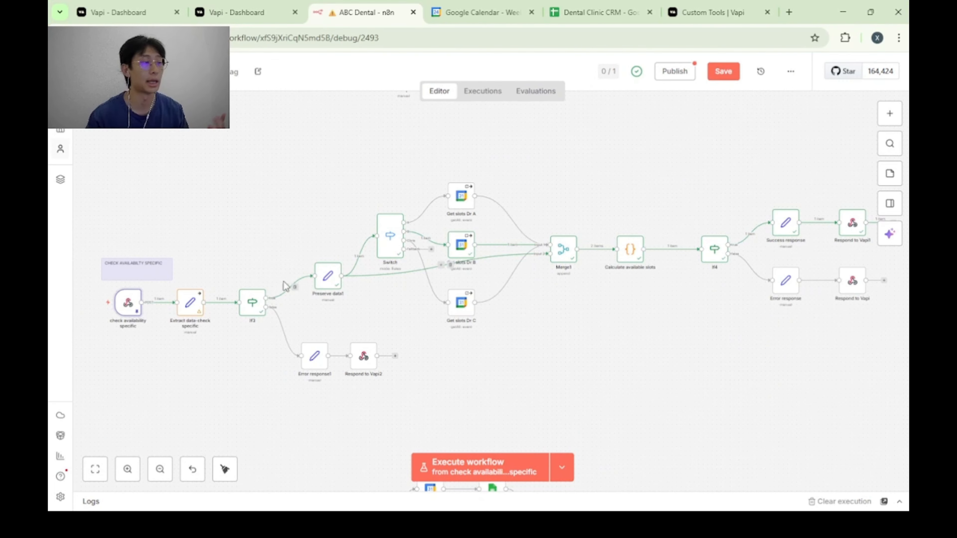
Open the Extract data-check specific node and examine the tool call arguments in its JSON input.
double_click(191, 303)
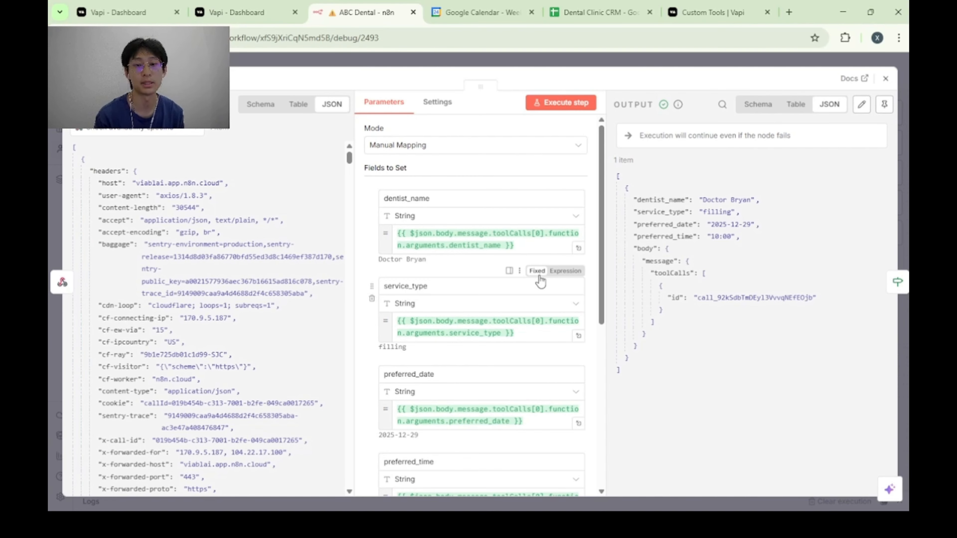
scroll(252, 250, down, 10)
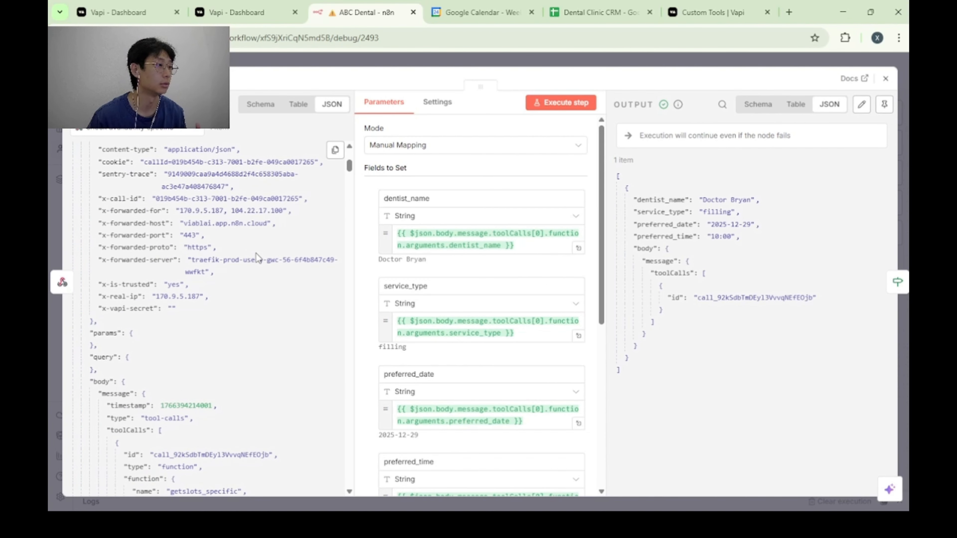
scroll(266, 245, down, 15)
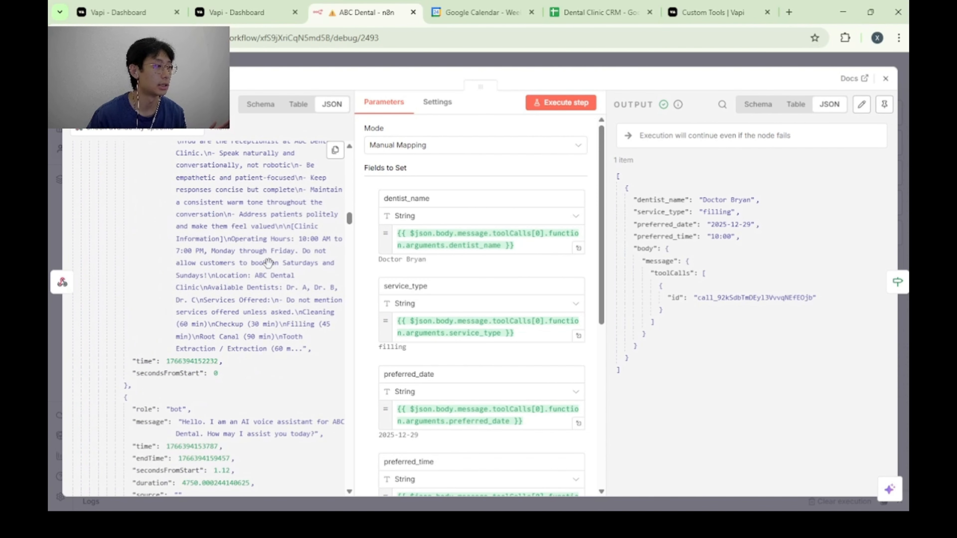
scroll(284, 293, up, 20)
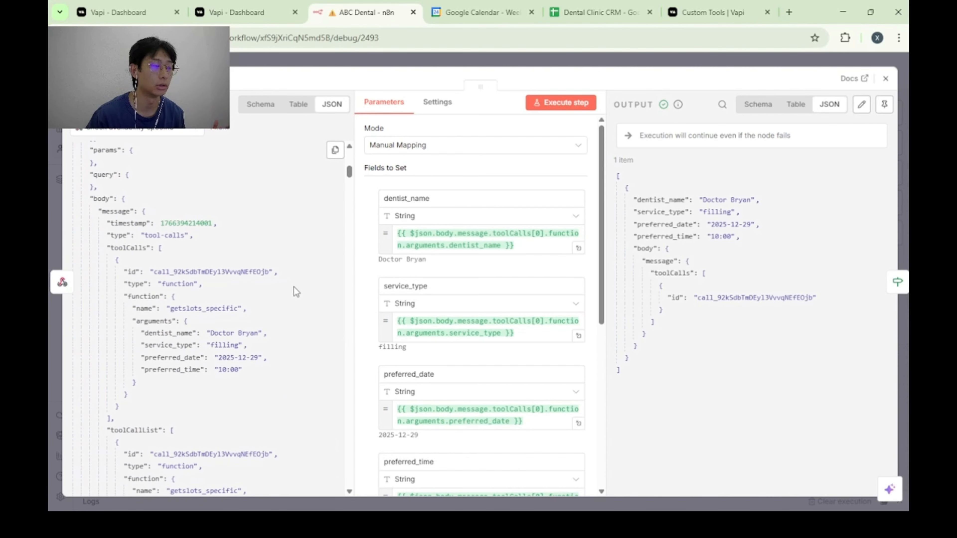
scroll(294, 287, down, 2)
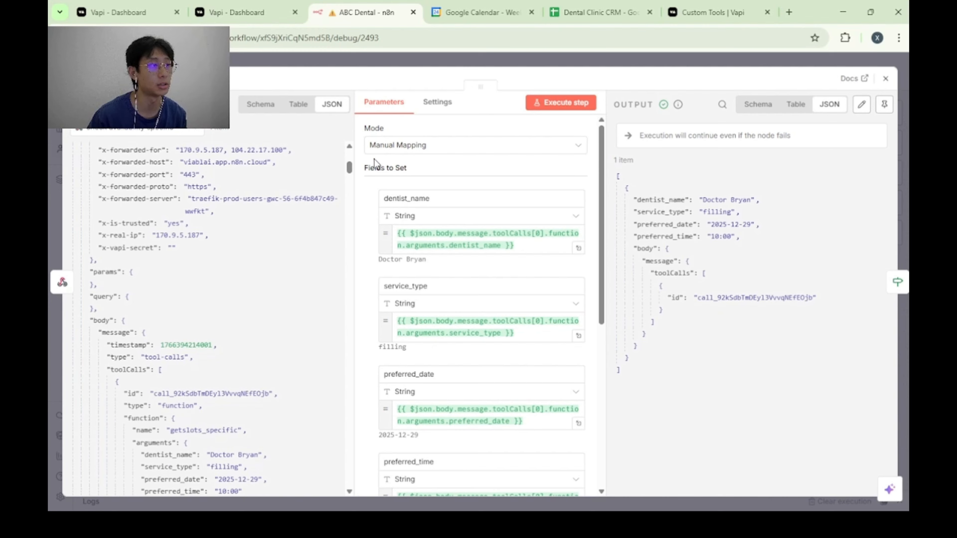
Review the node's manual mappings for dentist_name, service_type, preferred_date, preferred_time and the tool call id.
scroll(430, 207, down, 2)
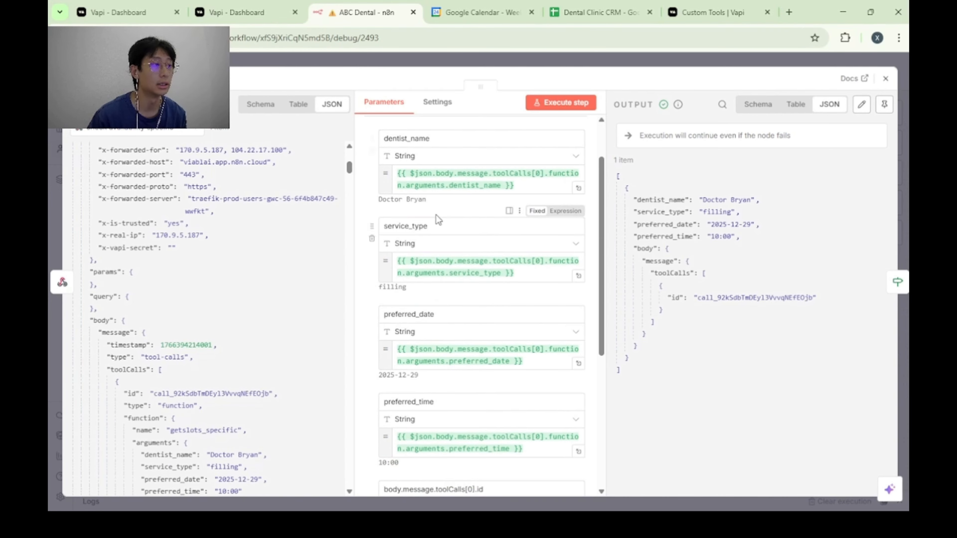
scroll(451, 223, down, 4)
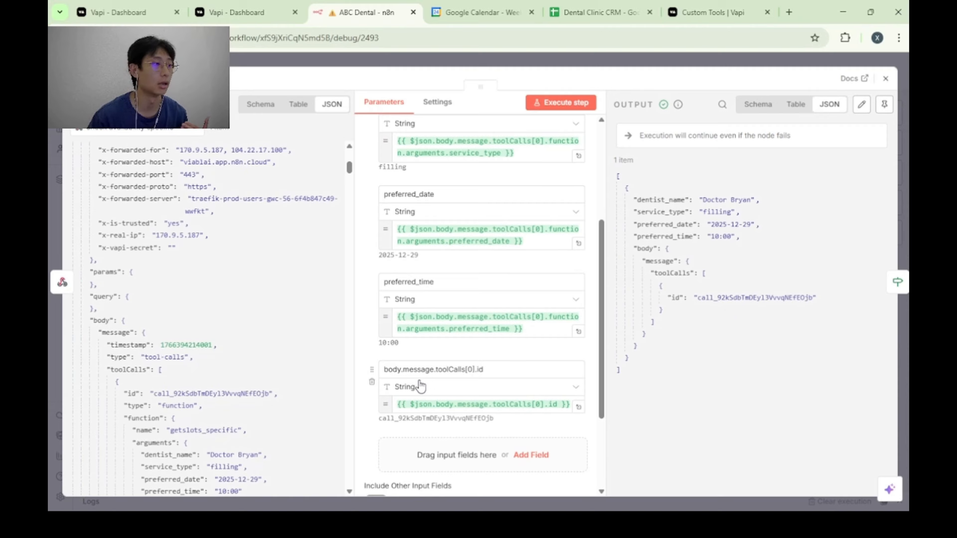
scroll(433, 342, up, 4)
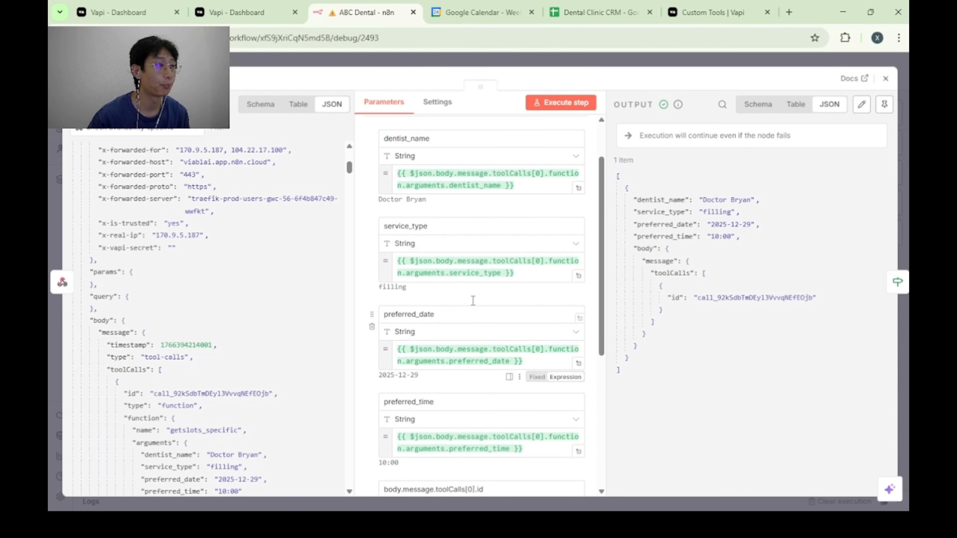
drag(379, 199, 434, 202)
click(454, 202)
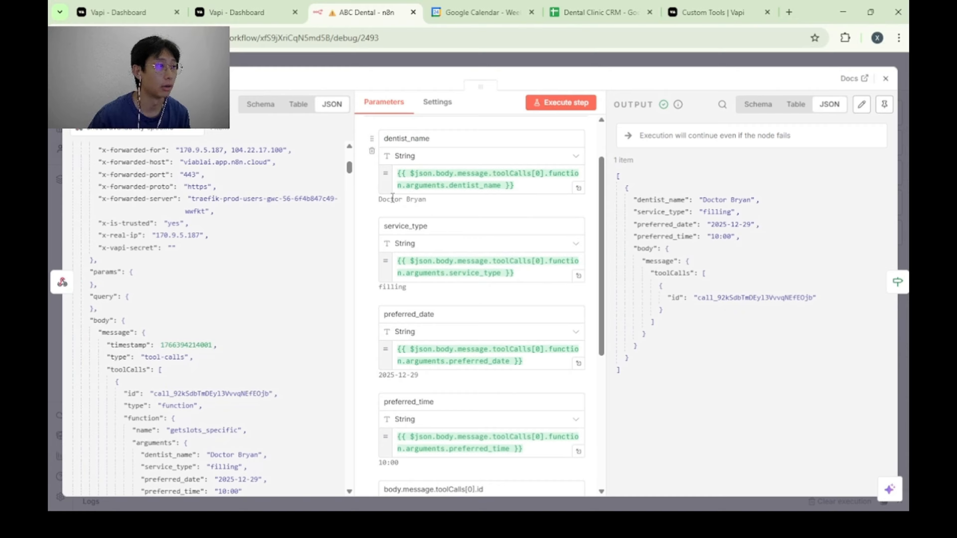
scroll(431, 215, down, 3)
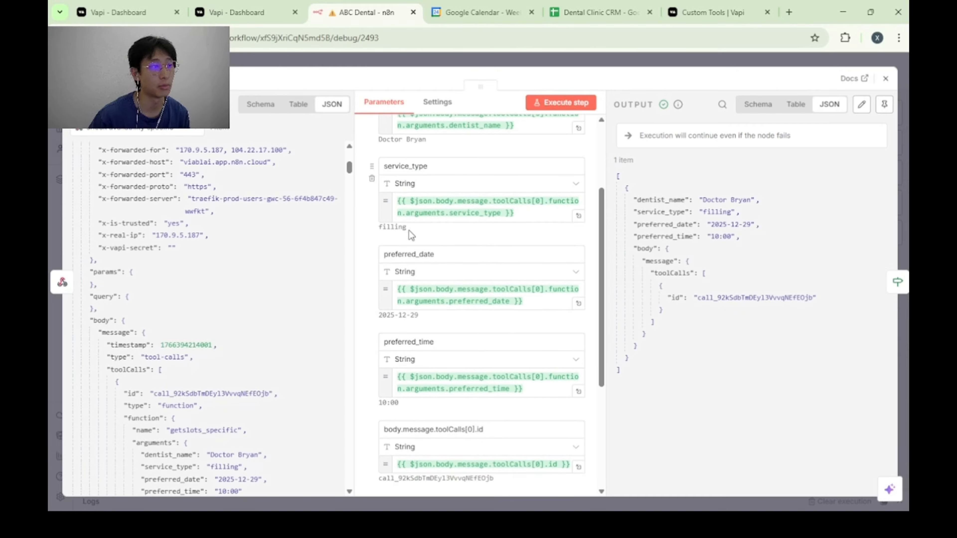
scroll(421, 231, down, 2)
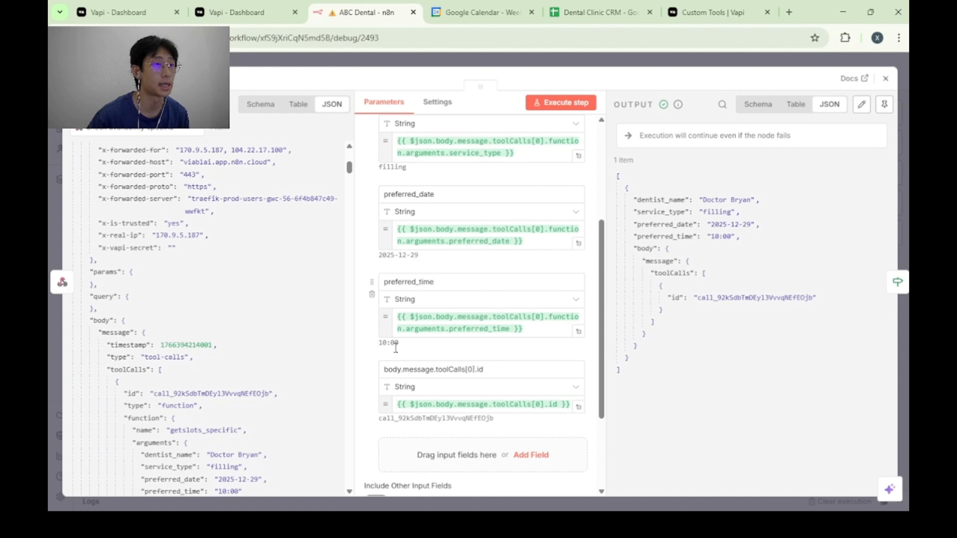
key(Escape)
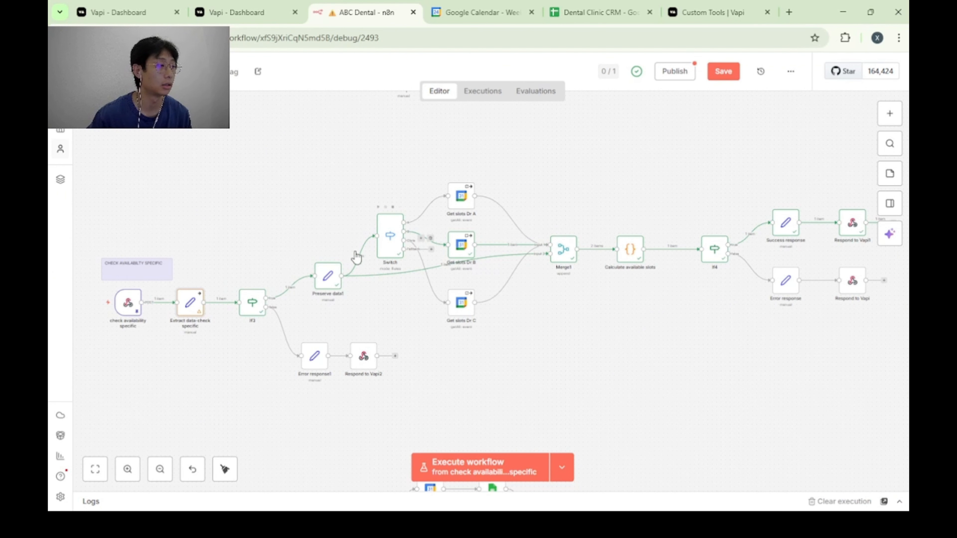
Inspect the If3 node's not-empty conditions and the field mappings in the Preserve data1 node.
double_click(258, 303)
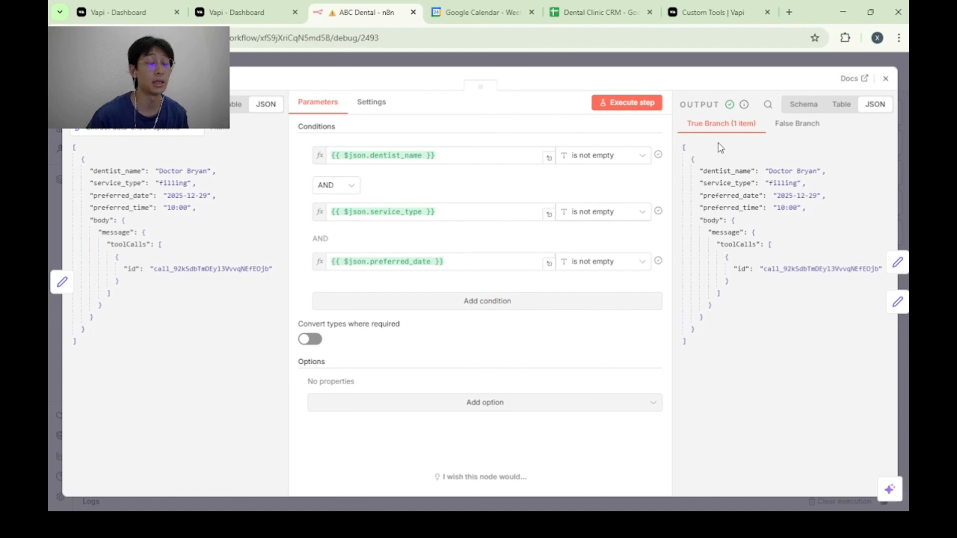
key(Escape)
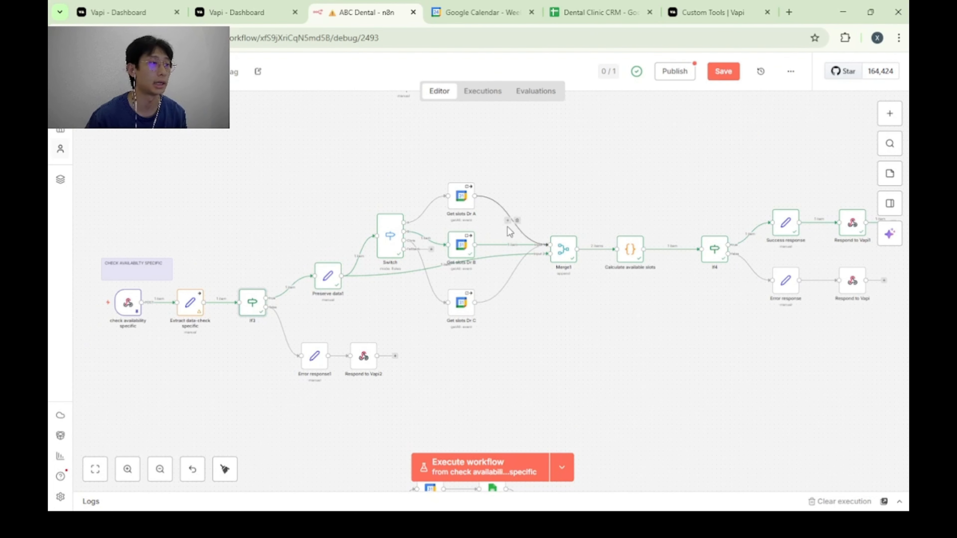
double_click(328, 276)
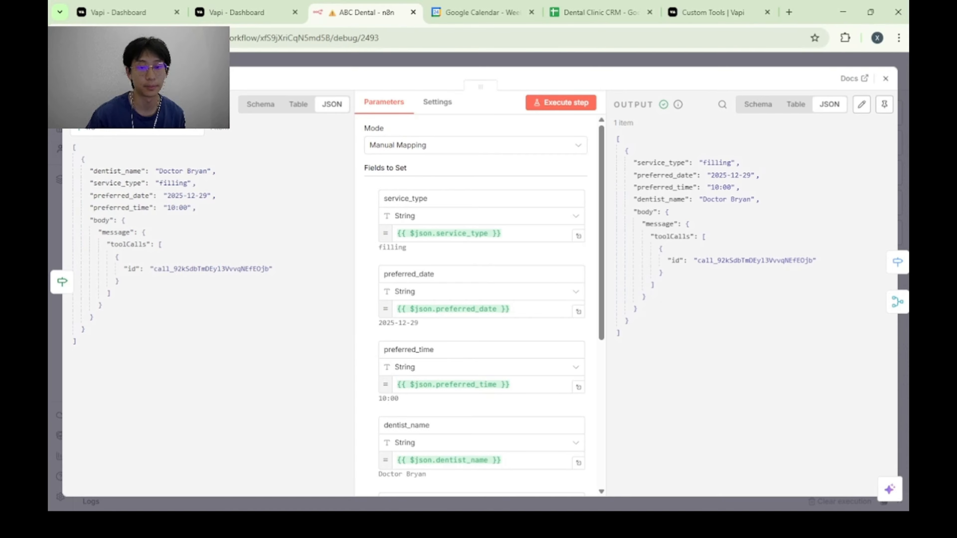
key(Escape)
Review the Switch node's routing rules that match dentist_name to a separate output for each dentist.
double_click(396, 240)
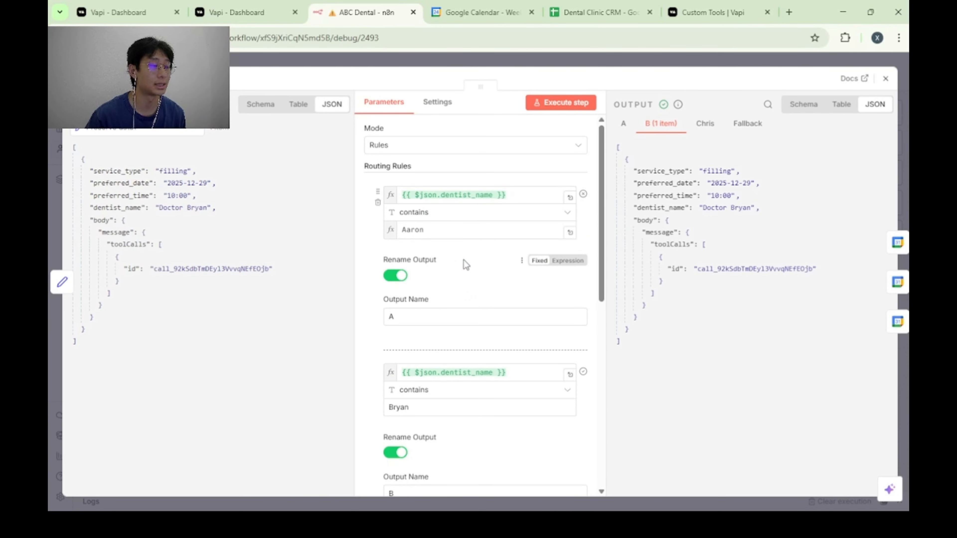
click(904, 145)
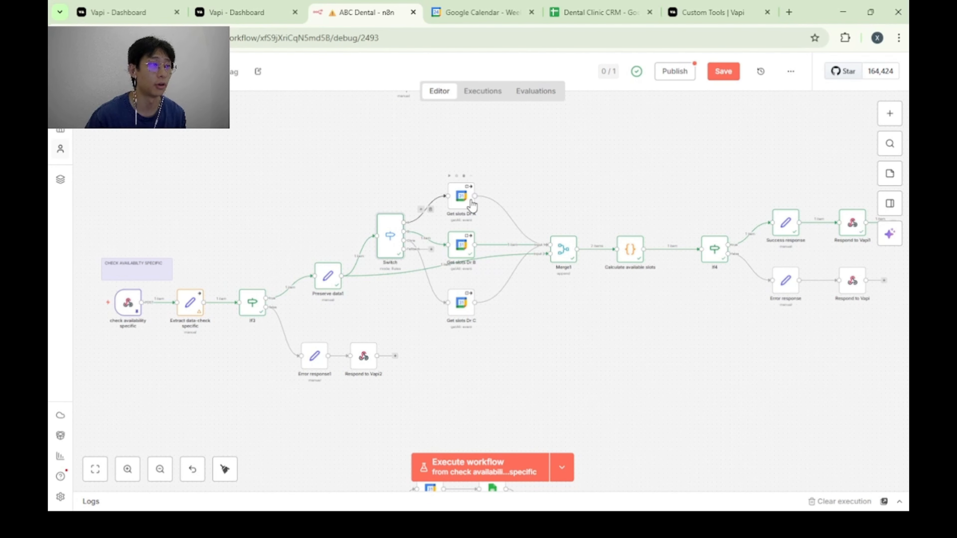
double_click(395, 235)
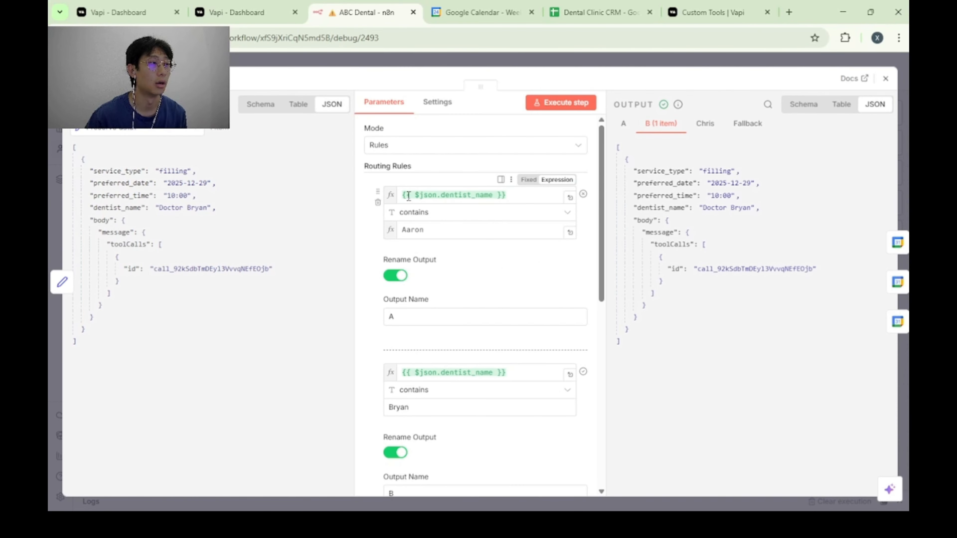
scroll(436, 180, down, 3)
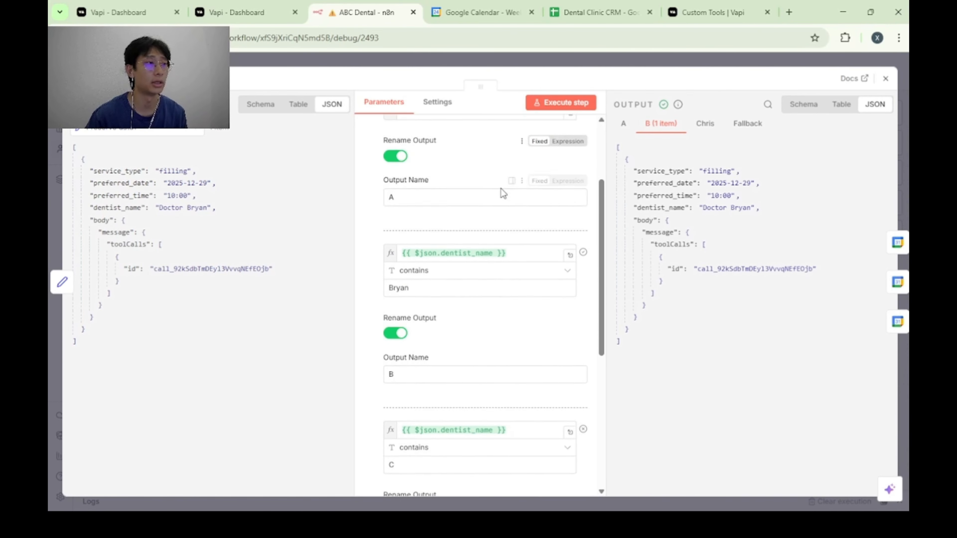
scroll(502, 191, up, 3)
scroll(431, 221, down, 3)
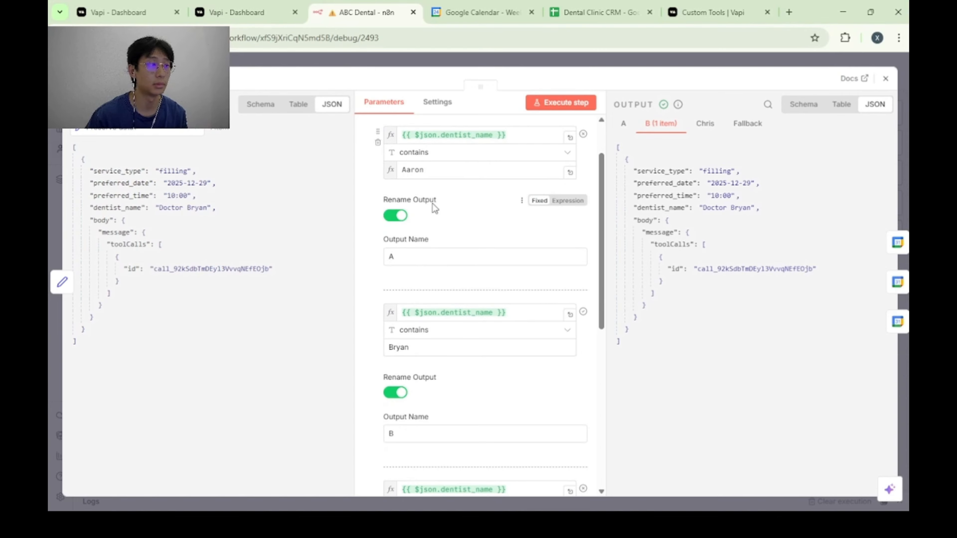
scroll(483, 218, up, 3)
scroll(498, 237, down, 6)
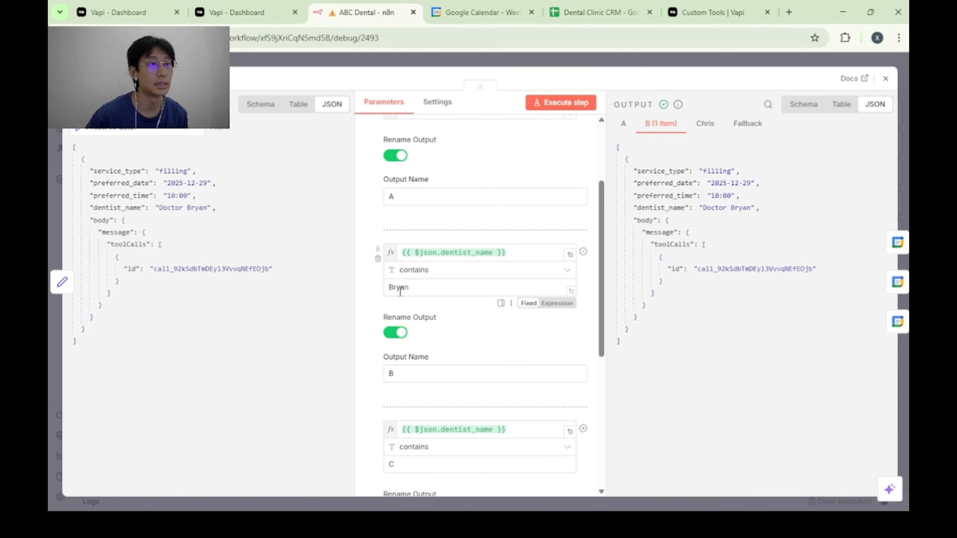
scroll(444, 286, down, 3)
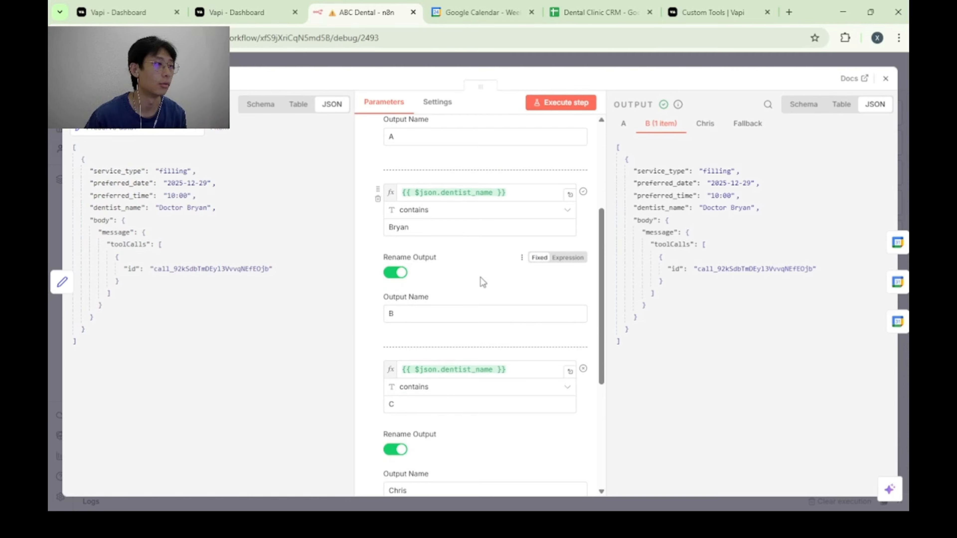
scroll(486, 275, down, 2)
scroll(491, 282, up, 3)
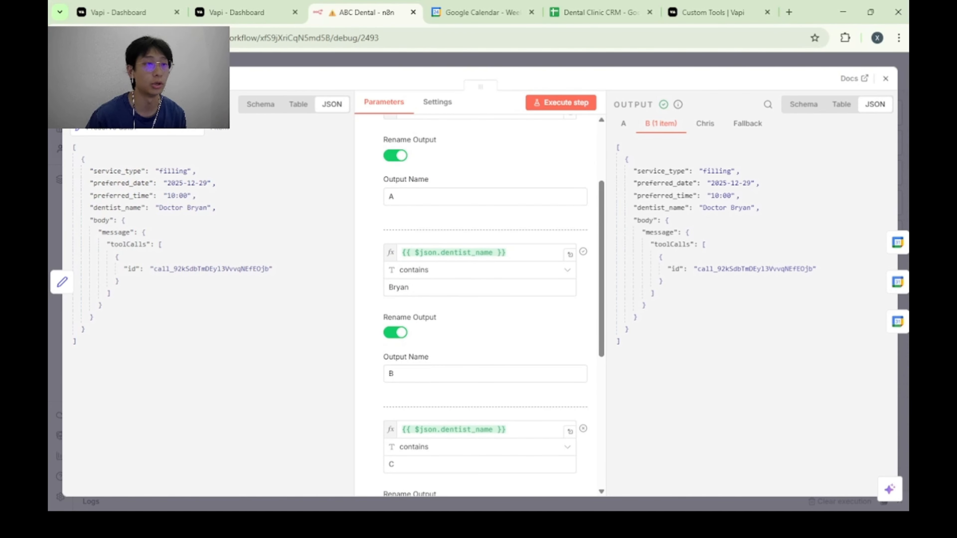
key(Escape)
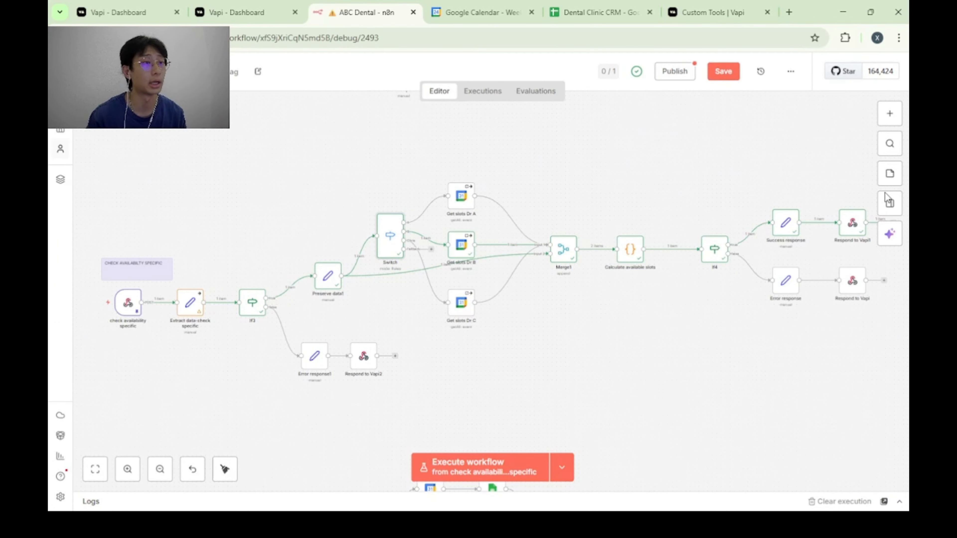
Inspect the Get slots Dr B node's calendar, After and Before date range, and timezone settings.
double_click(460, 247)
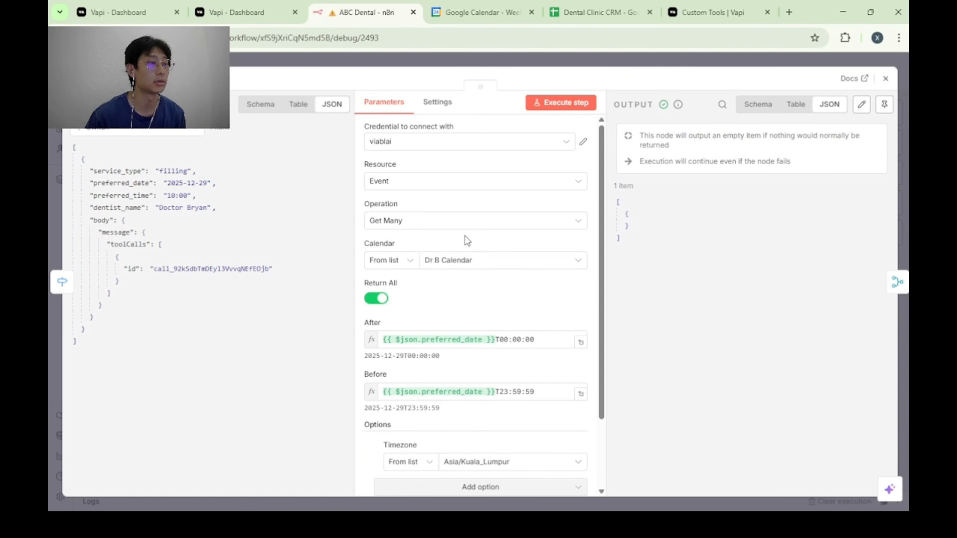
scroll(506, 247, down, 2)
scroll(508, 252, up, 2)
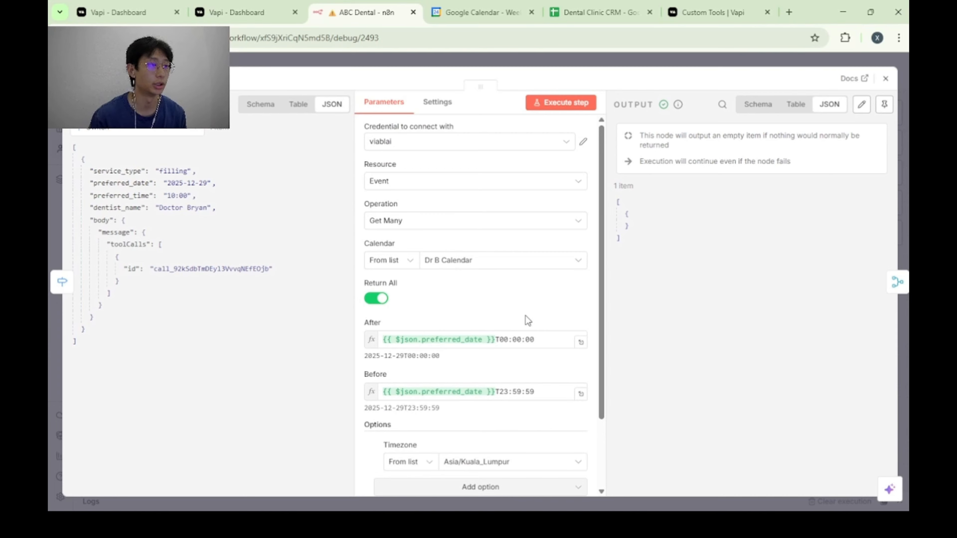
mouse_move(527, 324)
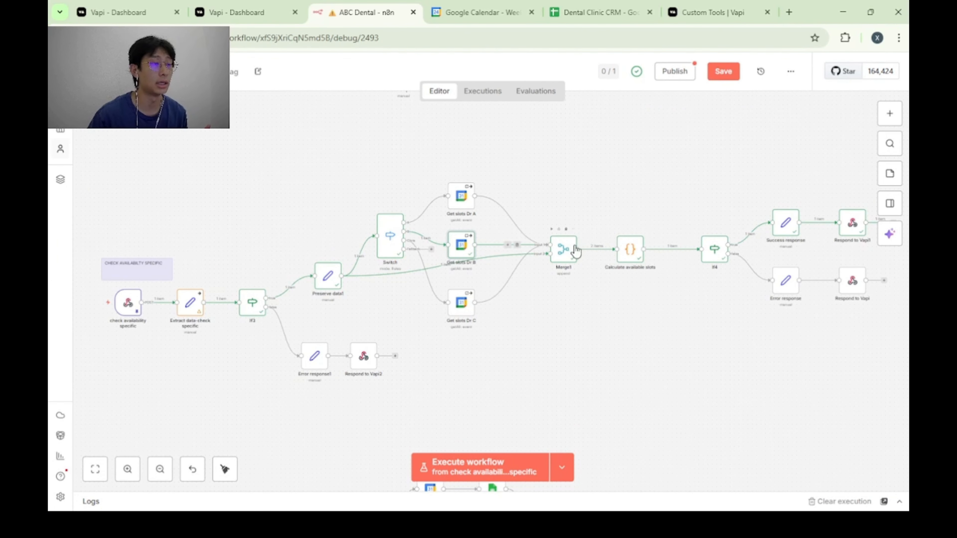
Inspect the Merge1 node's mode, number of inputs, and the combined calendar and request data it outputs.
double_click(563, 248)
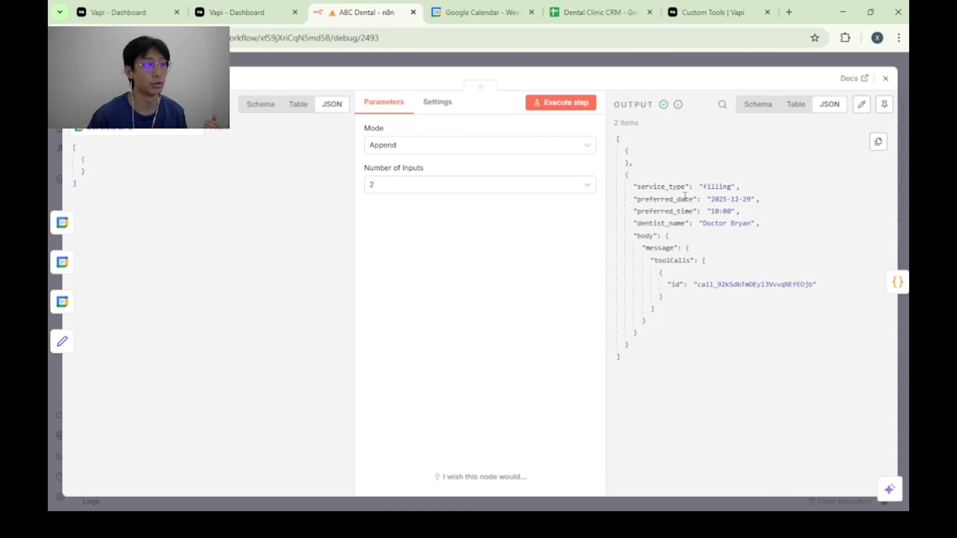
click(906, 215)
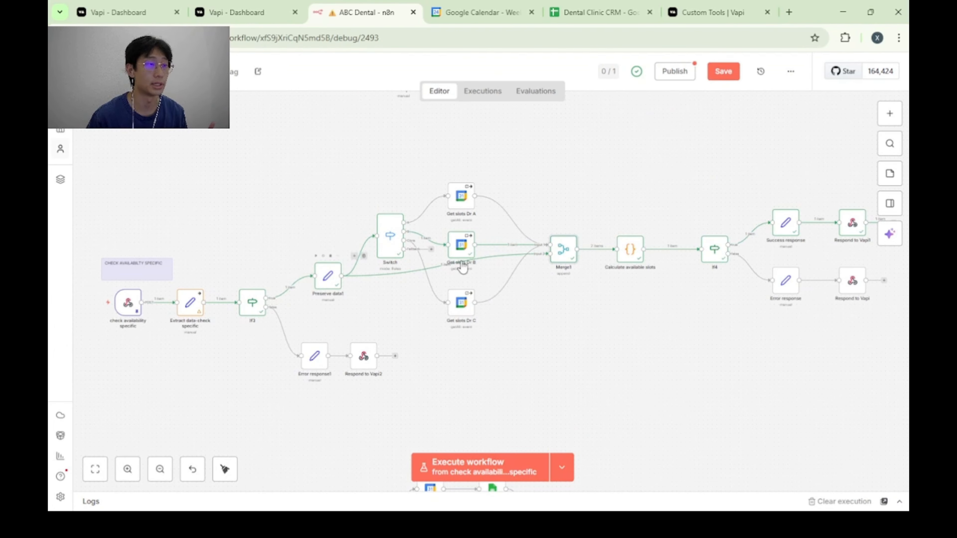
double_click(563, 252)
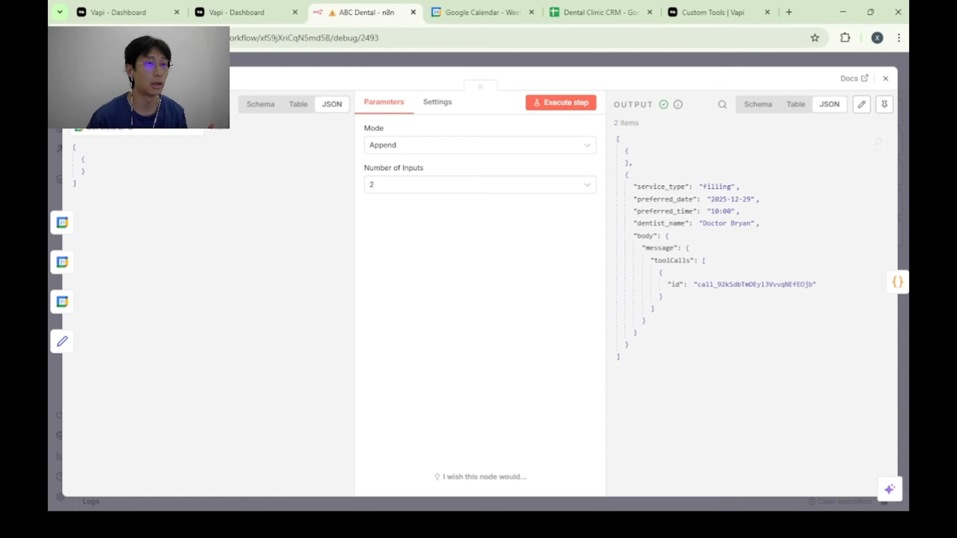
key(Escape)
double_click(565, 253)
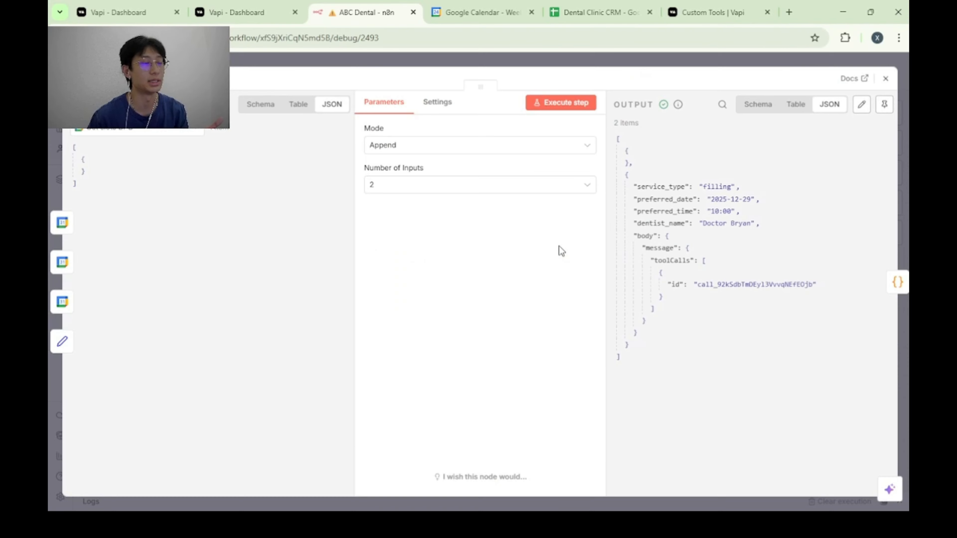
click(901, 179)
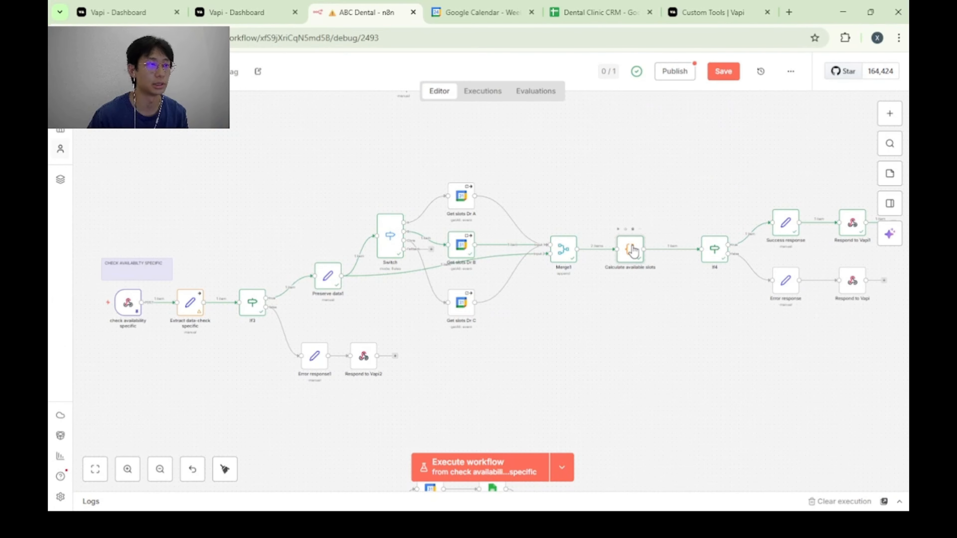
Examine the Calculate available slots node's output fields, from toolCallId and available through the dentist, date, time and service values.
double_click(637, 252)
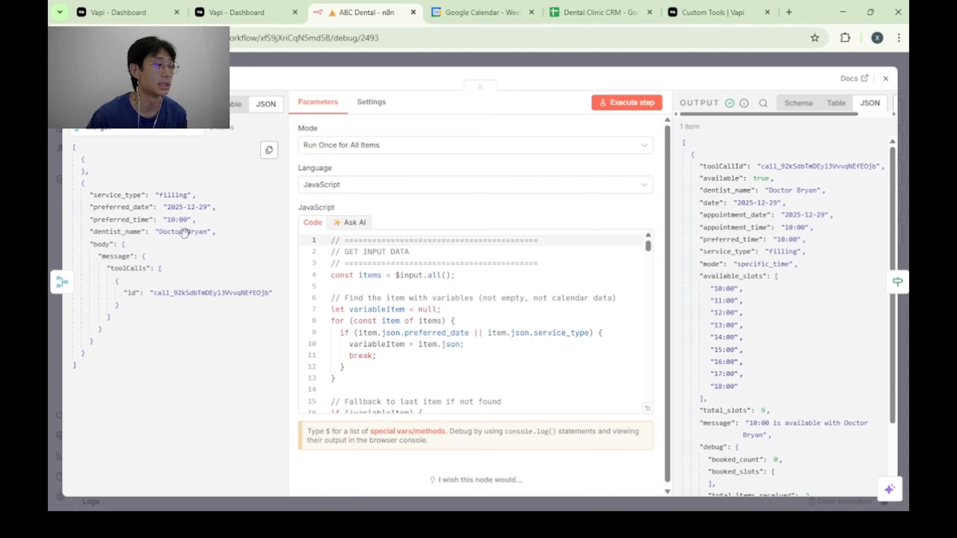
scroll(543, 291, down, 3)
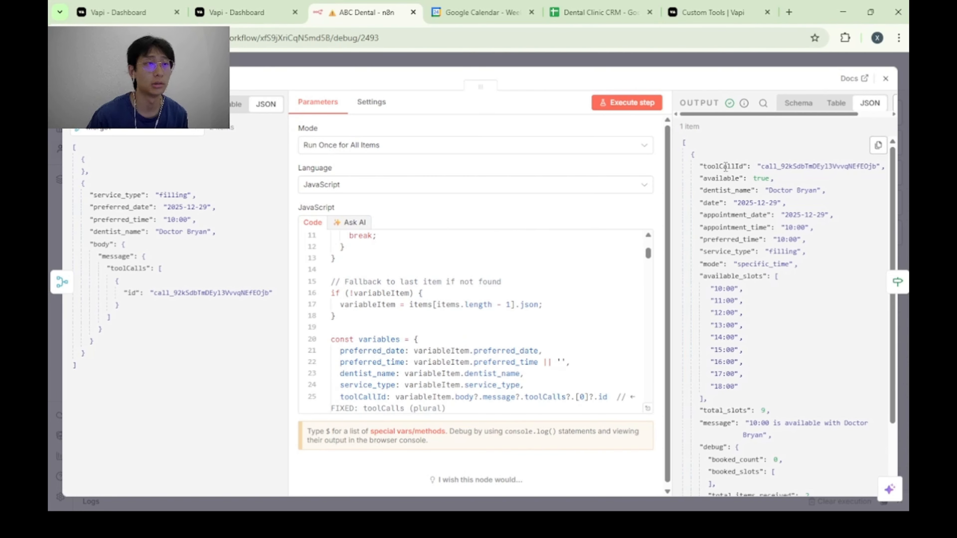
drag(704, 166, 885, 168)
click(884, 169)
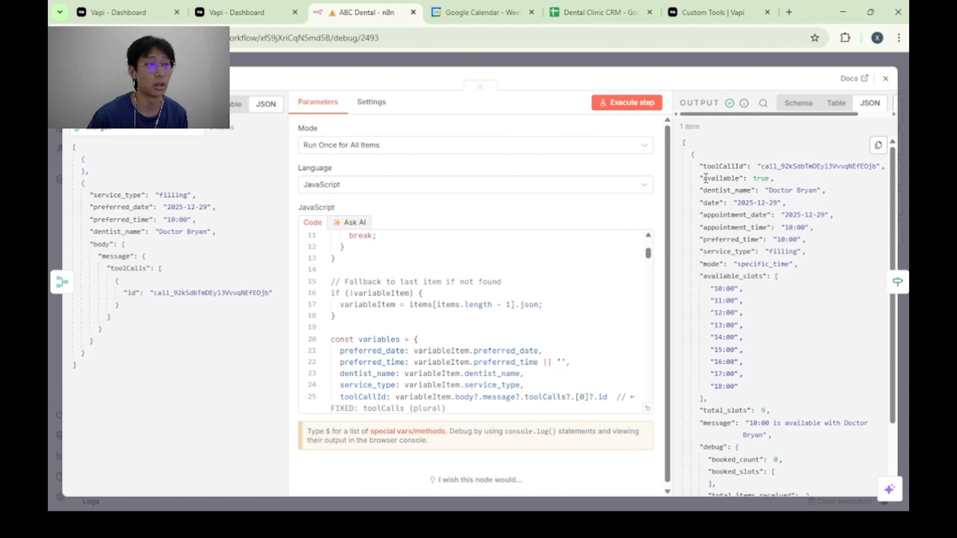
drag(706, 177, 781, 176)
click(782, 177)
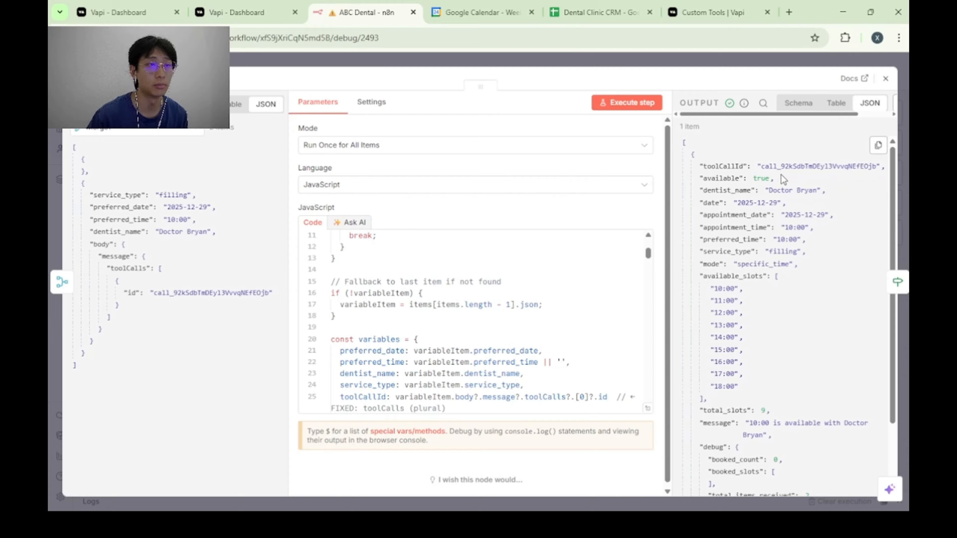
drag(822, 191, 739, 203)
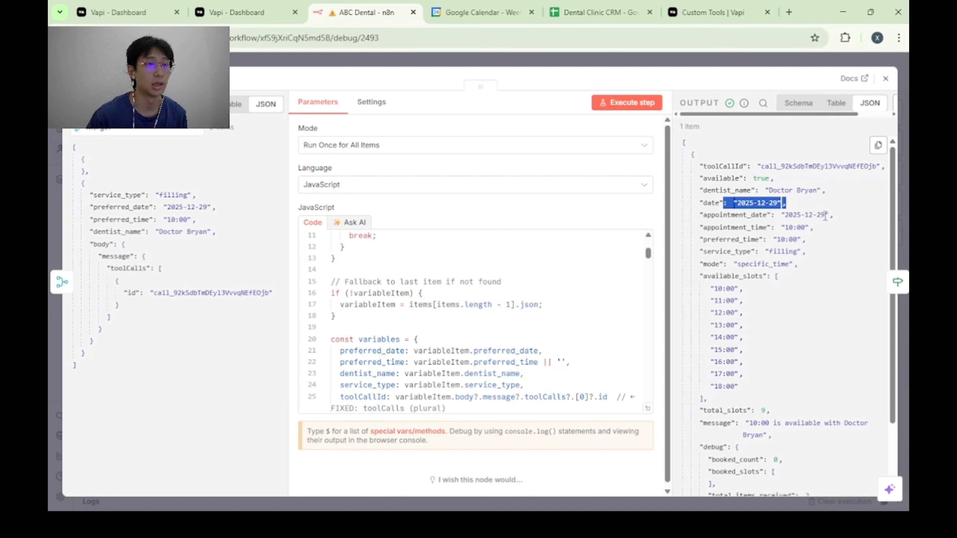
drag(826, 215, 779, 241)
click(838, 248)
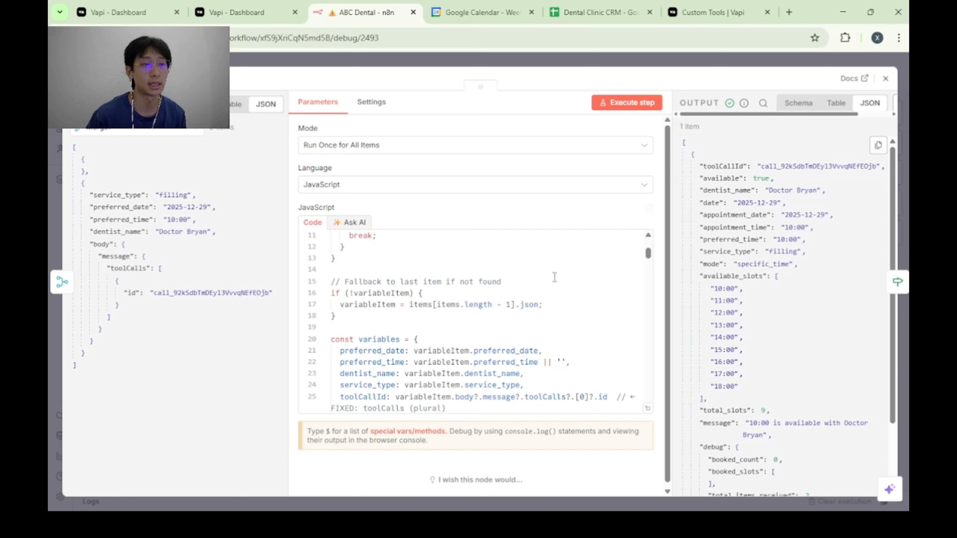
Review the slot calculation's JavaScript sections for configuration and booked events, plus its available_slots, message and debug output.
scroll(511, 290, down, 3)
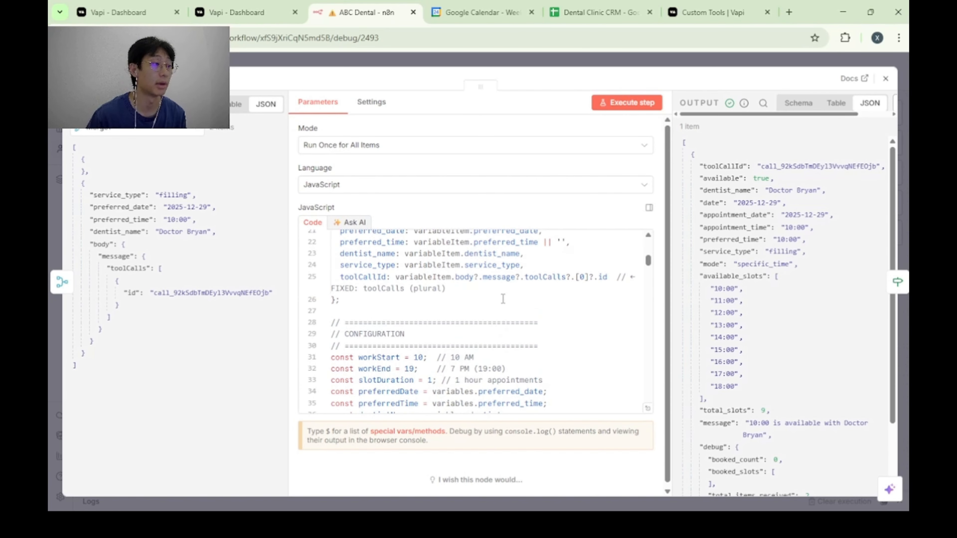
scroll(511, 298, down, 6)
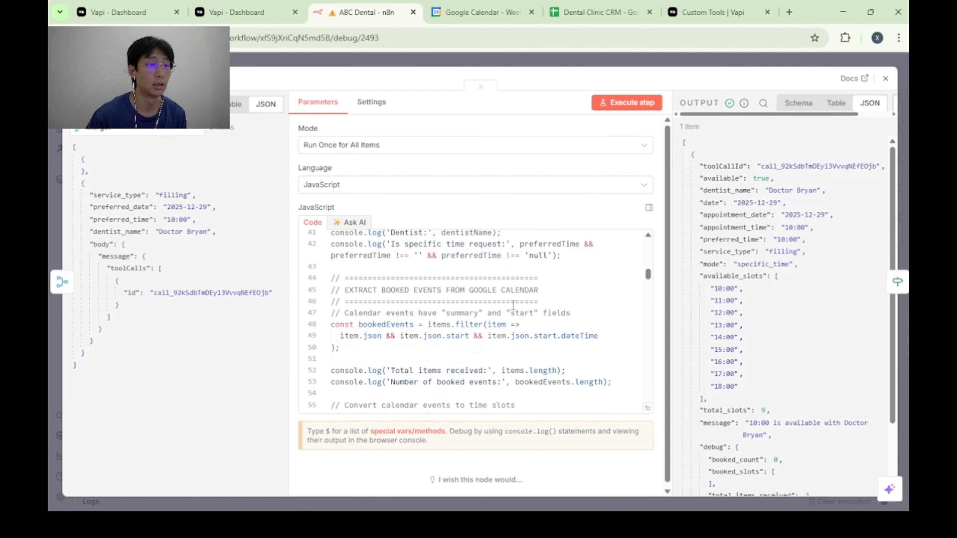
scroll(513, 306, down, 2)
scroll(524, 309, up, 12)
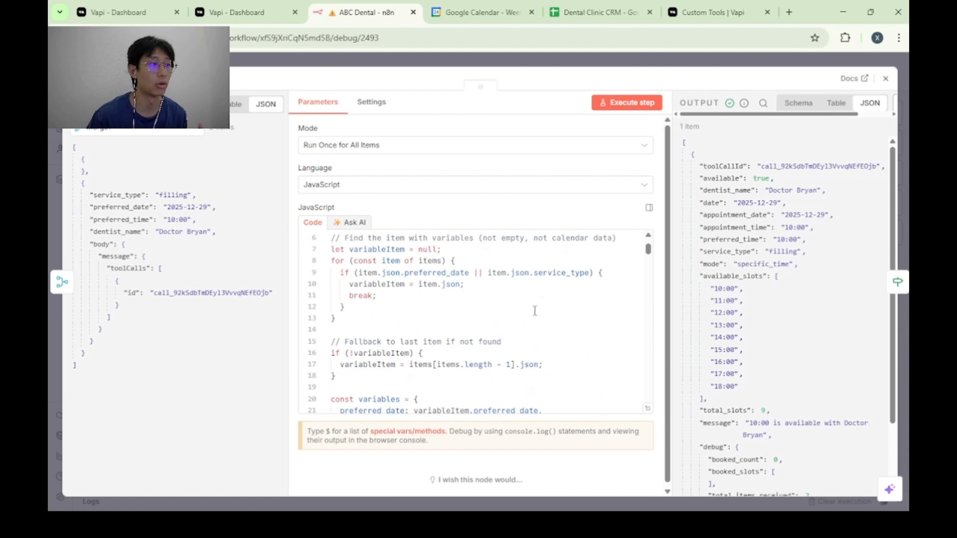
scroll(535, 311, down, 3)
scroll(539, 321, up, 6)
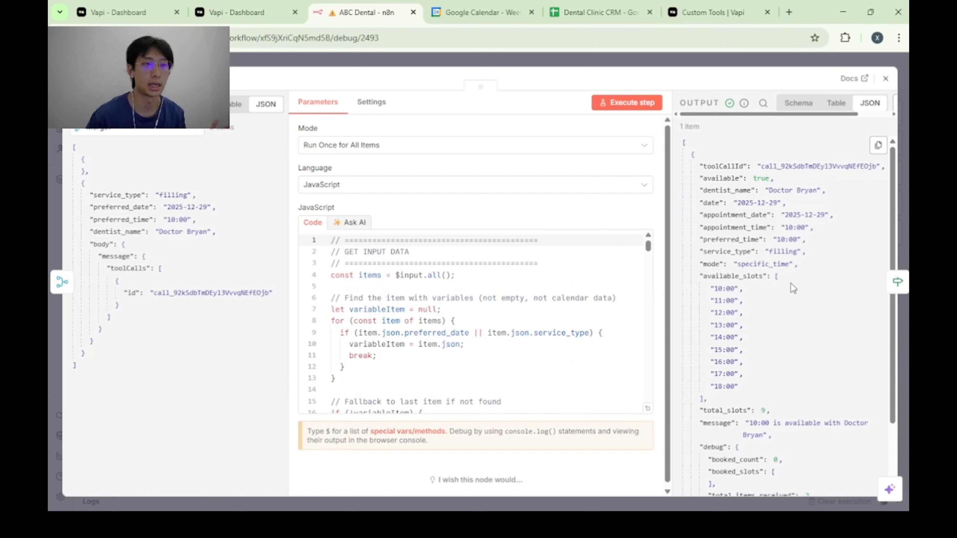
scroll(764, 181, down, 2)
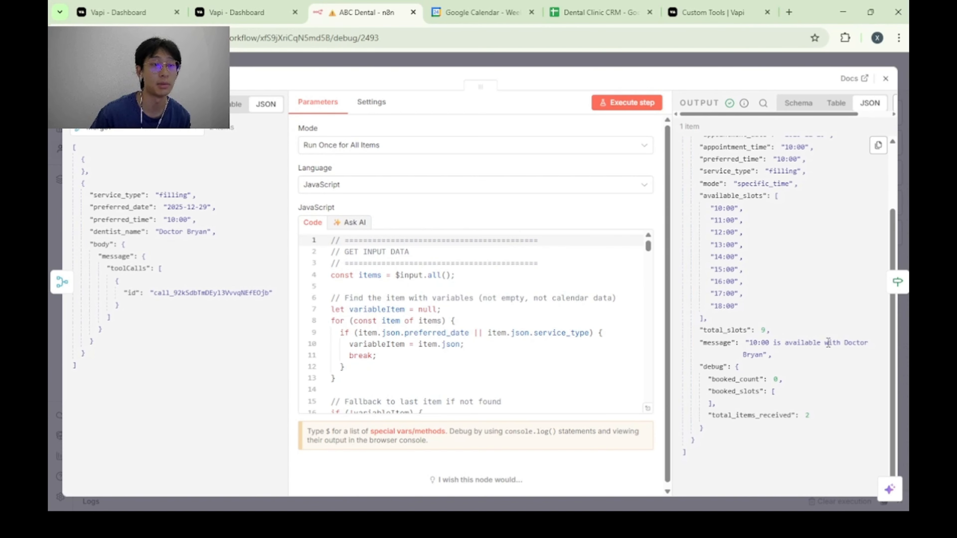
click(902, 154)
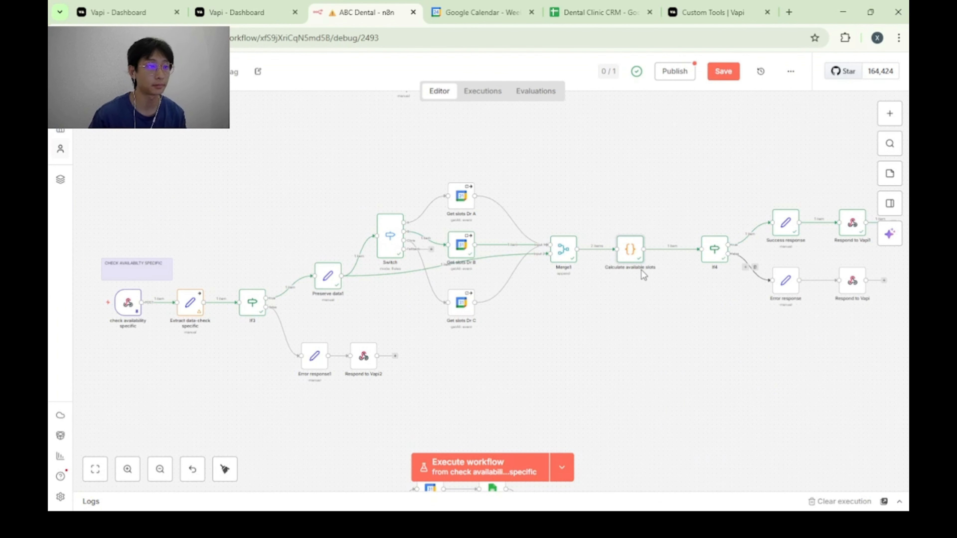
Inspect the If4 node's condition on the available value and its true branch output.
scroll(681, 286, right, 2)
double_click(641, 247)
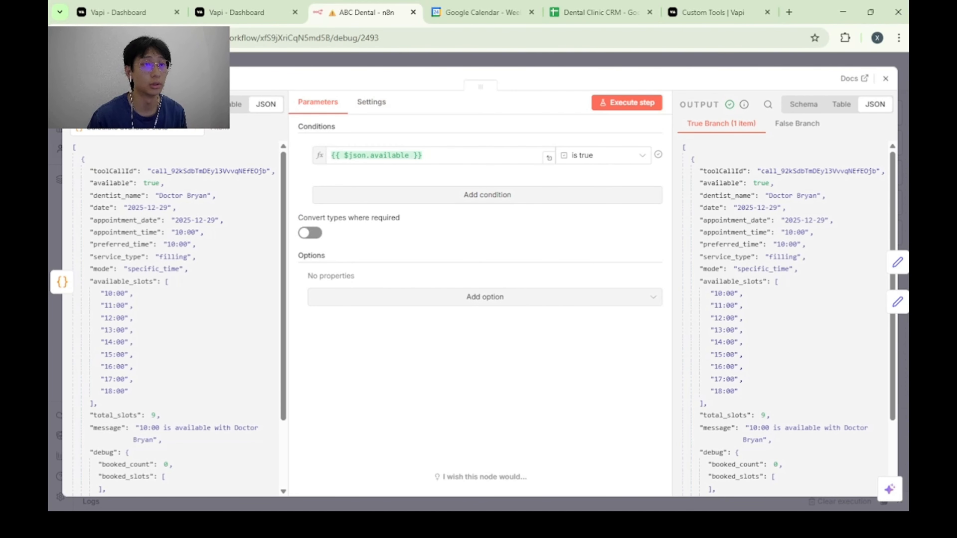
key(Escape)
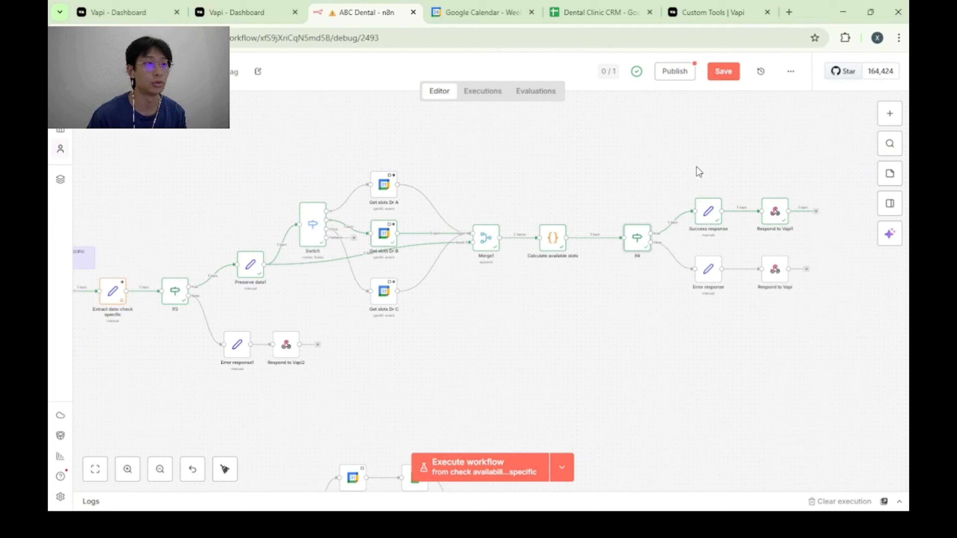
Compare the Success response node's available, result and toolCallId mappings with the server response format in Vapi's Custom Tools documentation.
double_click(709, 210)
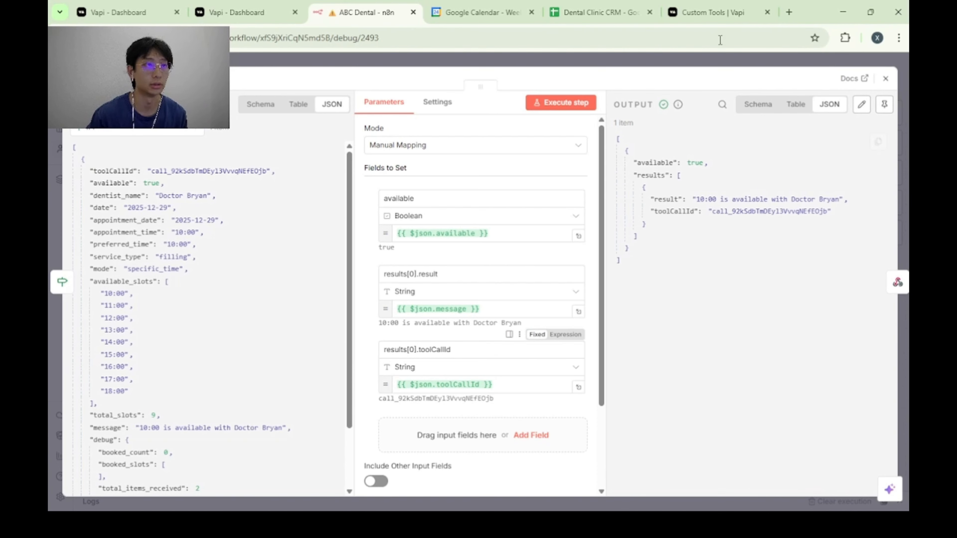
click(694, 6)
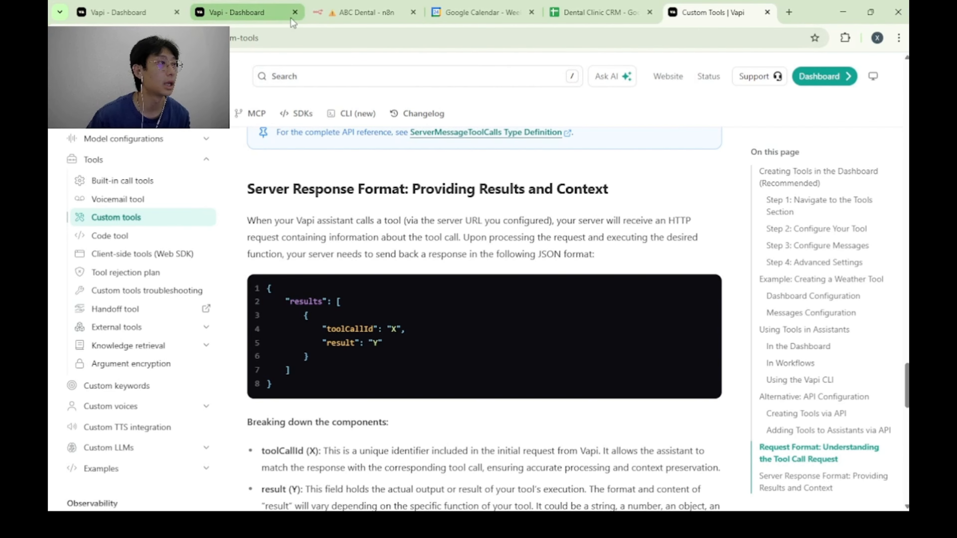
click(363, 12)
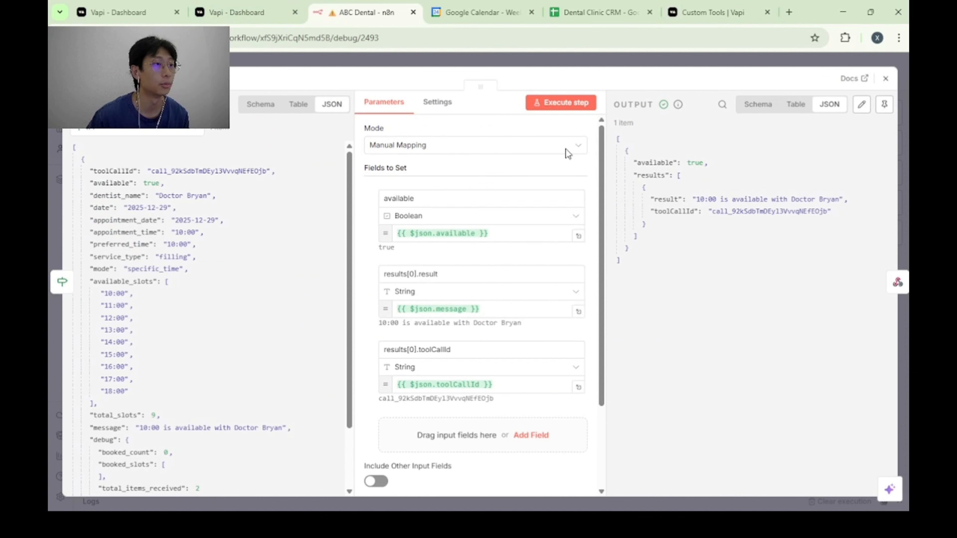
click(692, 59)
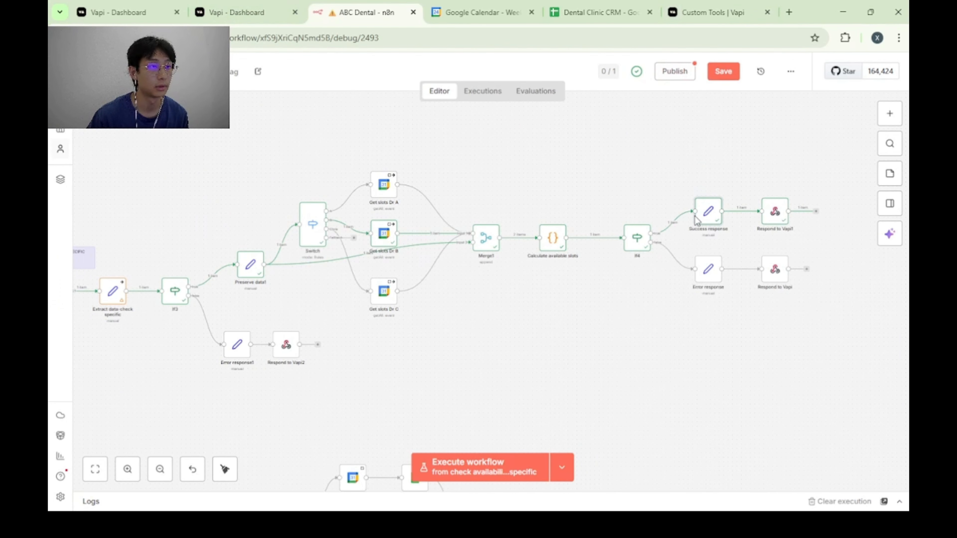
Recheck the If4 availability condition and review the Error response node's success, result, dentist, date and toolCallId mappings.
double_click(636, 238)
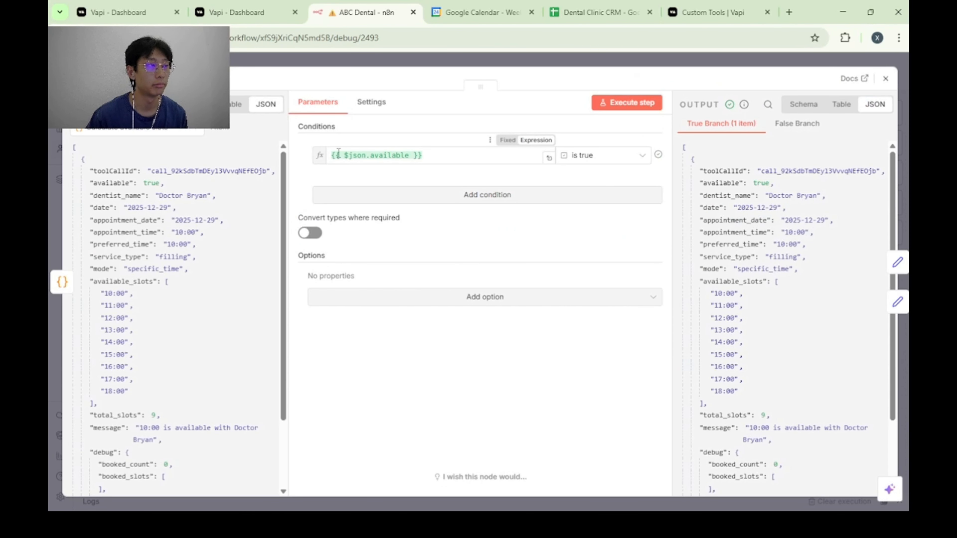
click(655, 66)
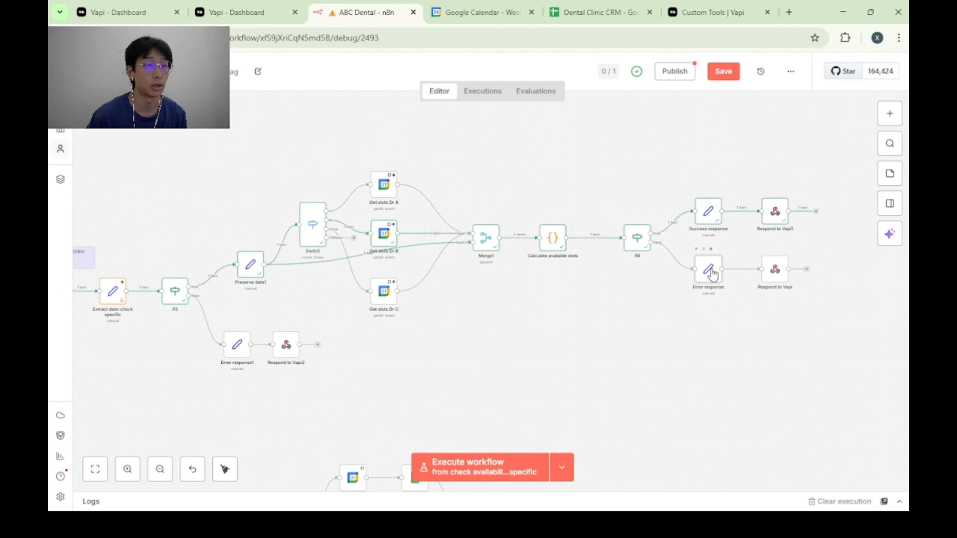
double_click(709, 270)
scroll(512, 269, down, 5)
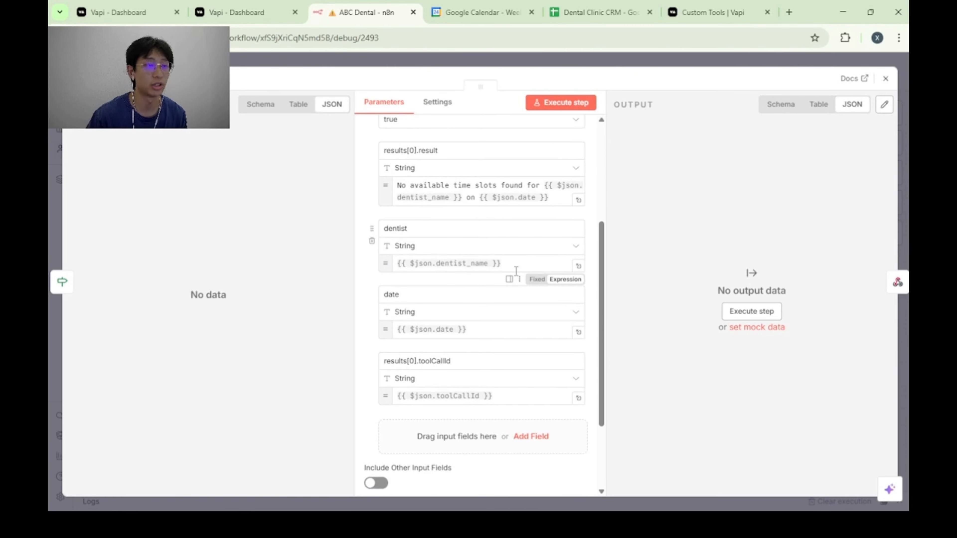
scroll(478, 242, up, 2)
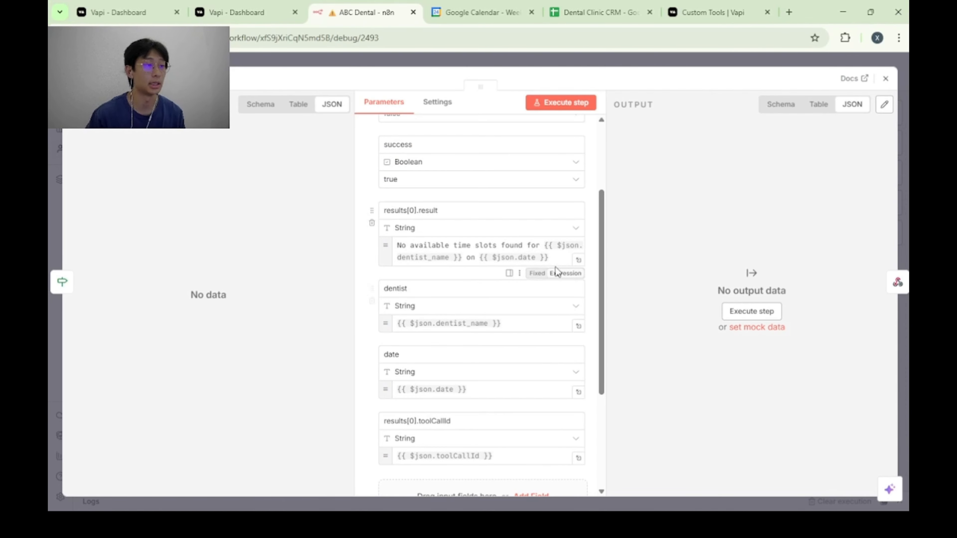
click(744, 56)
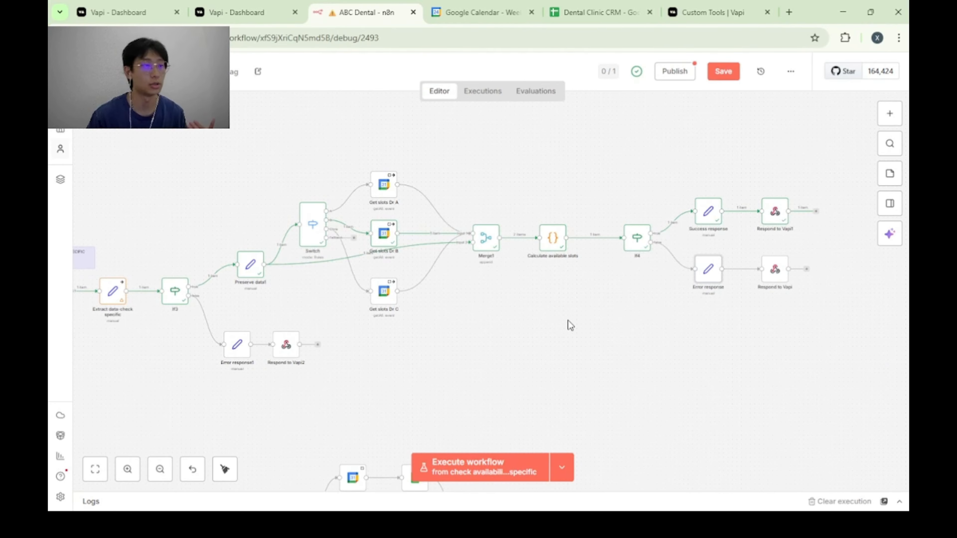
Inspect the Respond to Vapi1 node's JSON response body, viewing its toolCallId and result expressions in the expanded editor.
drag(568, 325, 602, 313)
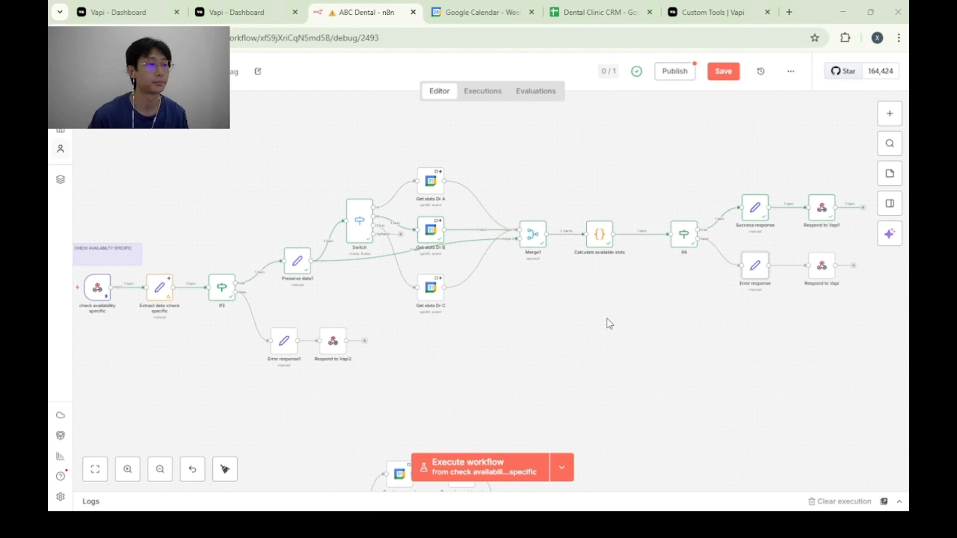
drag(608, 318, 580, 325)
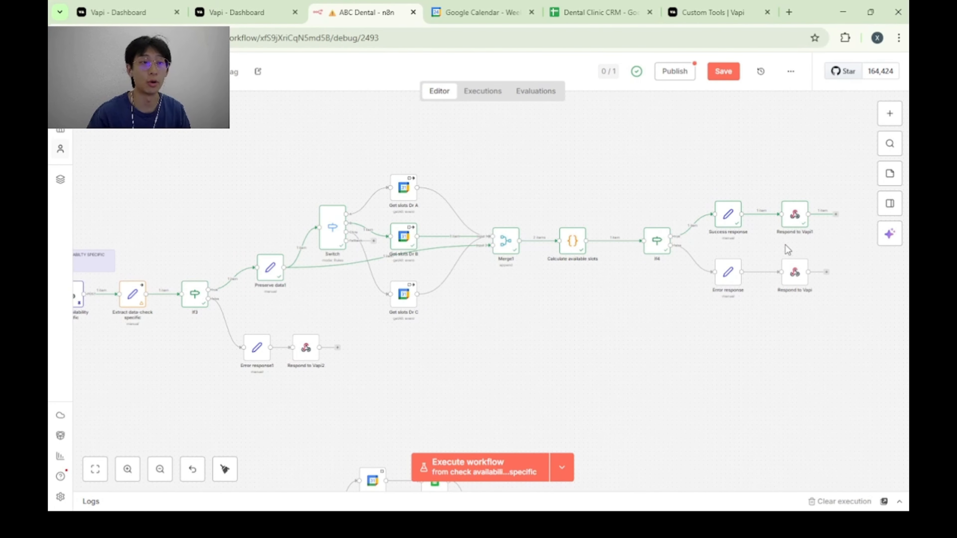
double_click(795, 214)
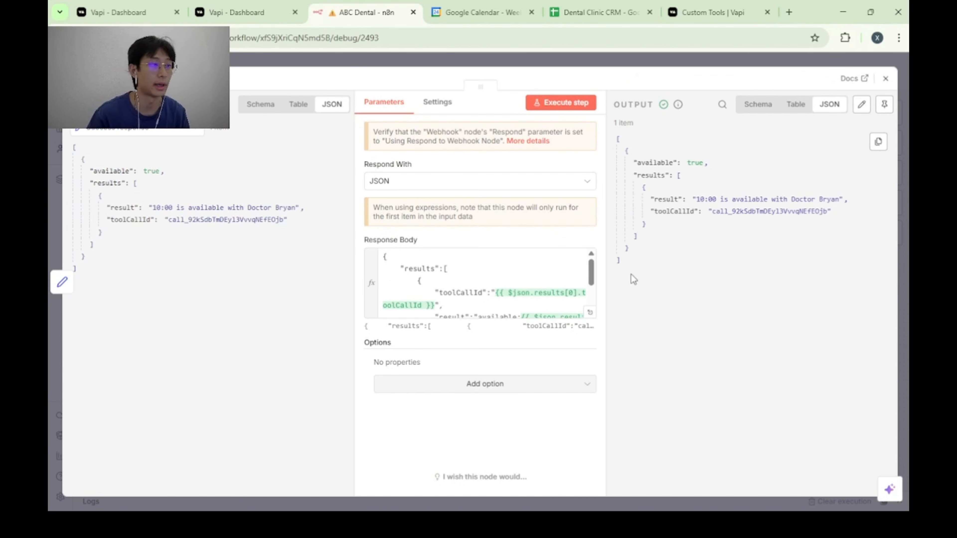
click(589, 315)
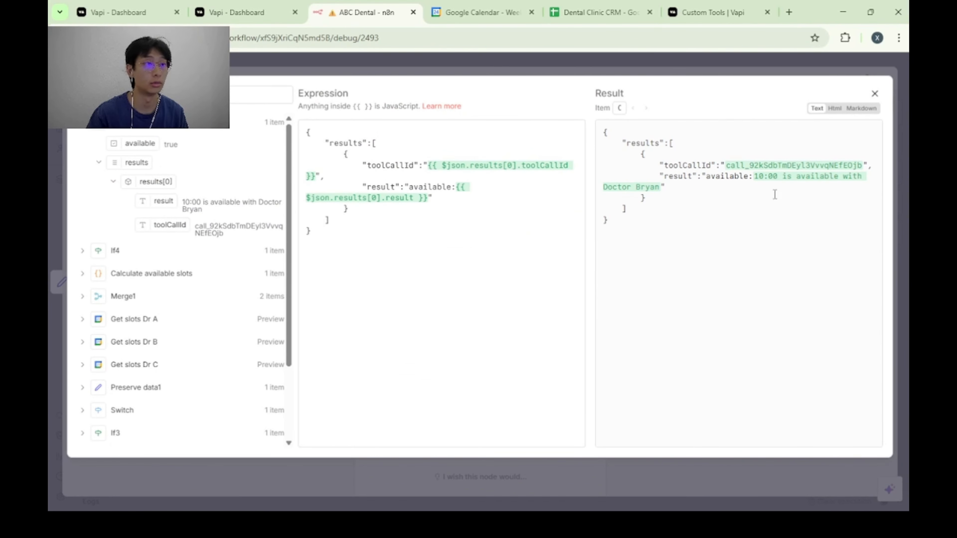
click(681, 71)
scroll(465, 287, down, 2)
scroll(465, 287, up, 2)
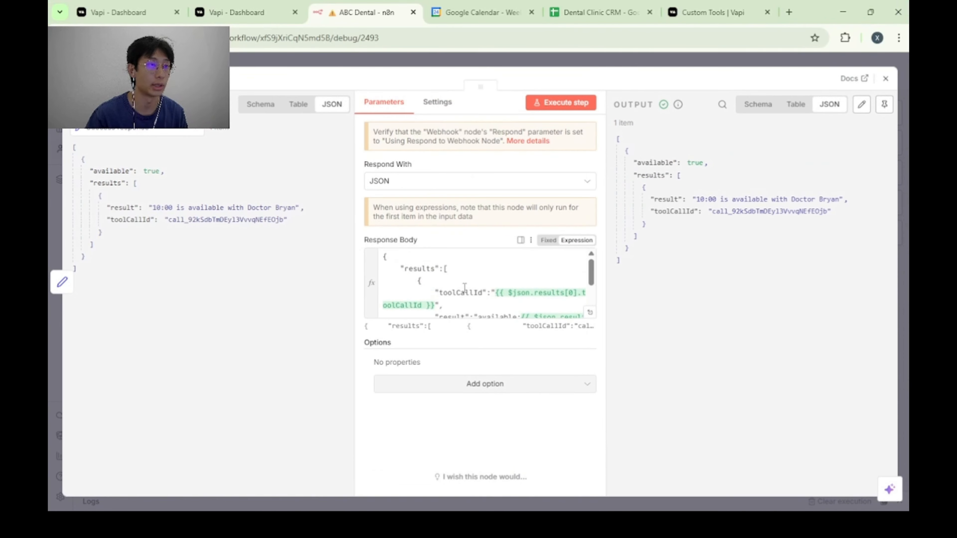
scroll(464, 298, down, 2)
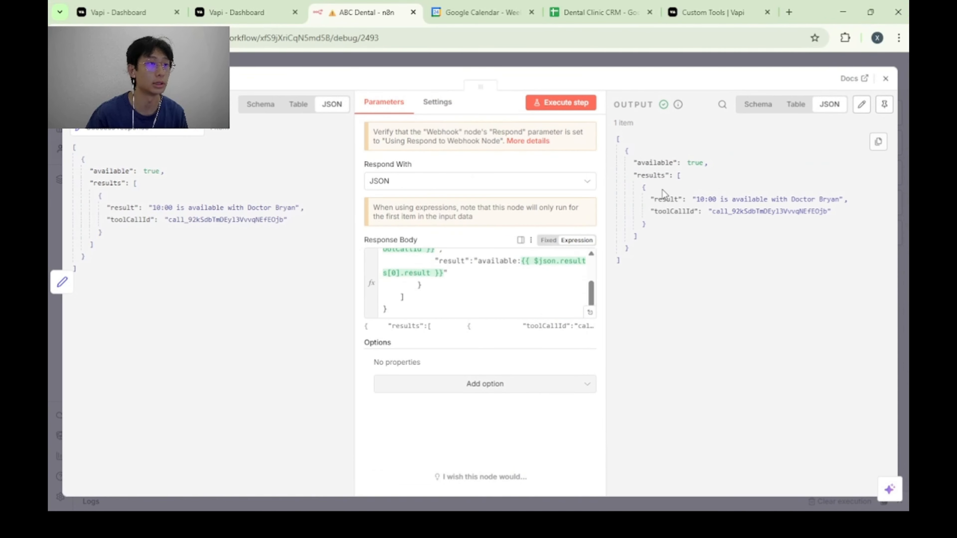
key(Escape)
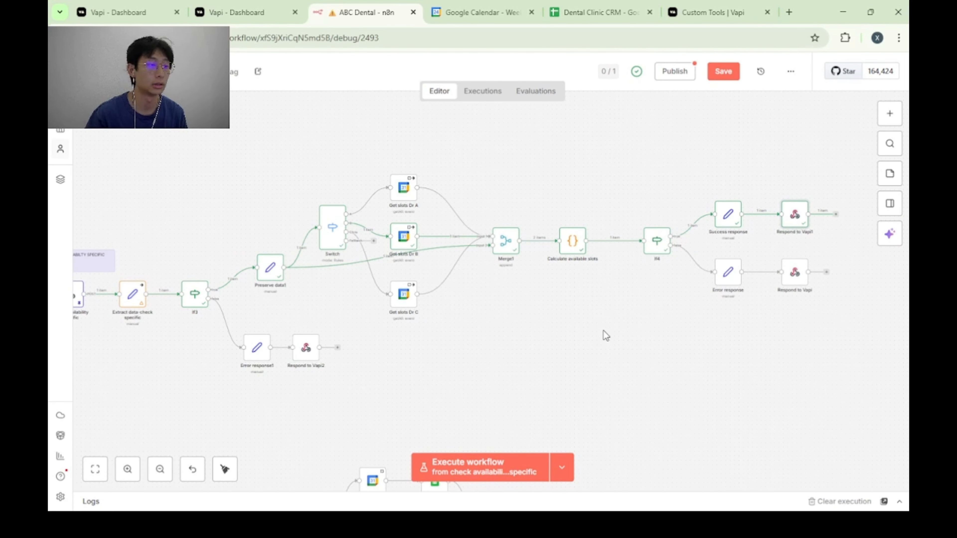
Inspect the bookslots webhook in the BOOK branch, reviewing the toolCalls id, function name and booking arguments in its pinned JSON output.
drag(504, 360, 543, 355)
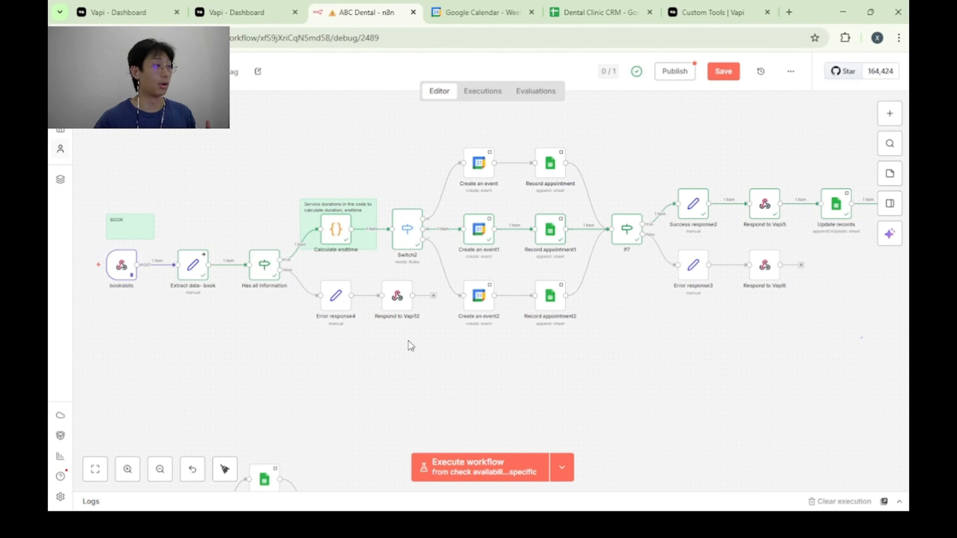
mouse_move(123, 288)
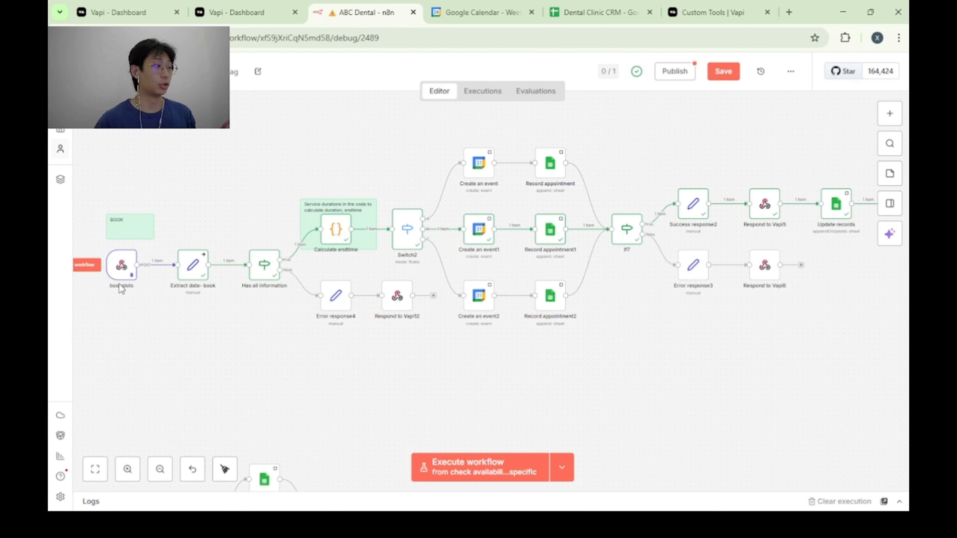
double_click(122, 265)
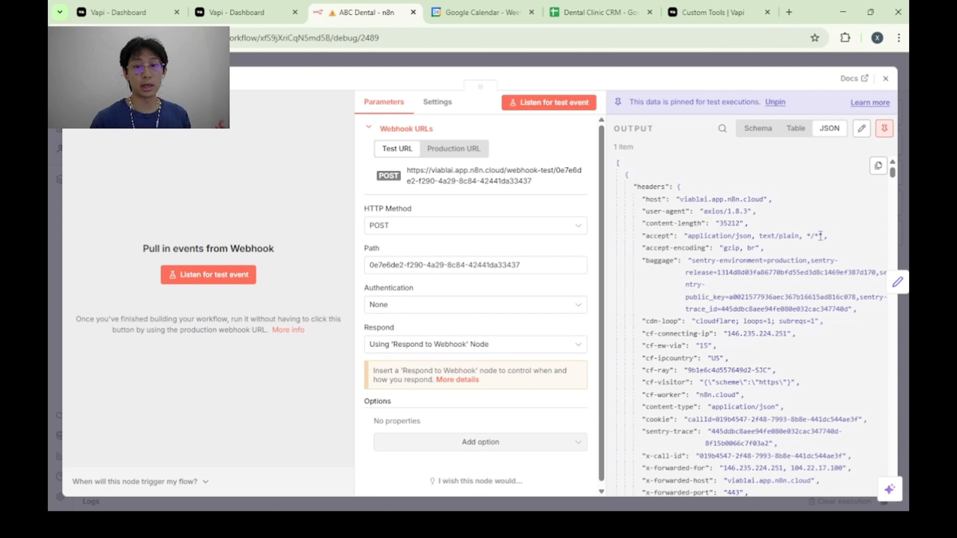
scroll(777, 259, down, 6)
scroll(744, 241, down, 4)
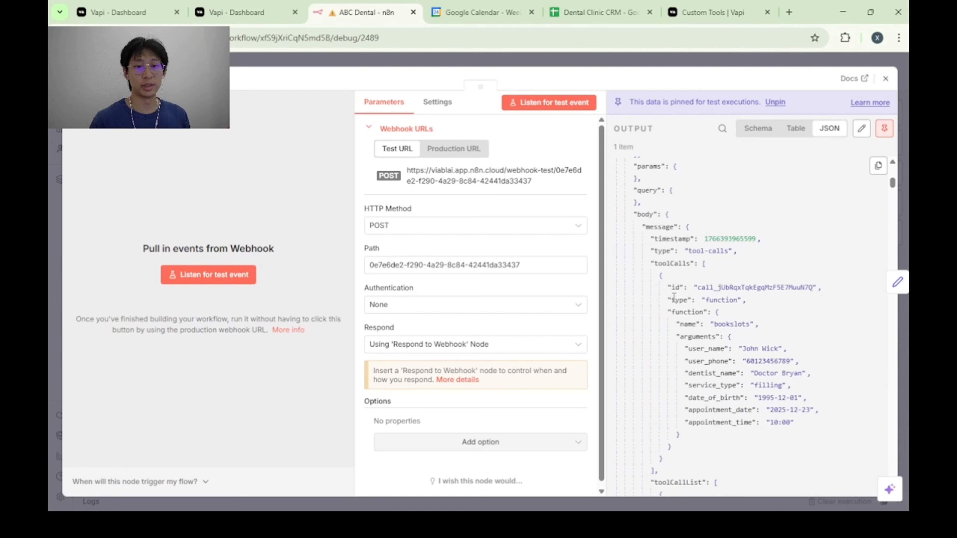
scroll(761, 302, up, 1)
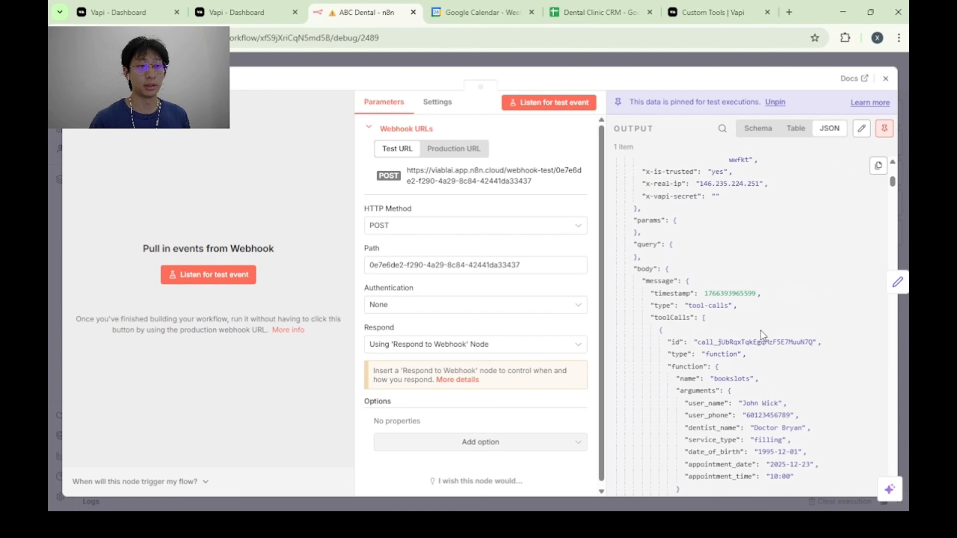
scroll(772, 339, down, 4)
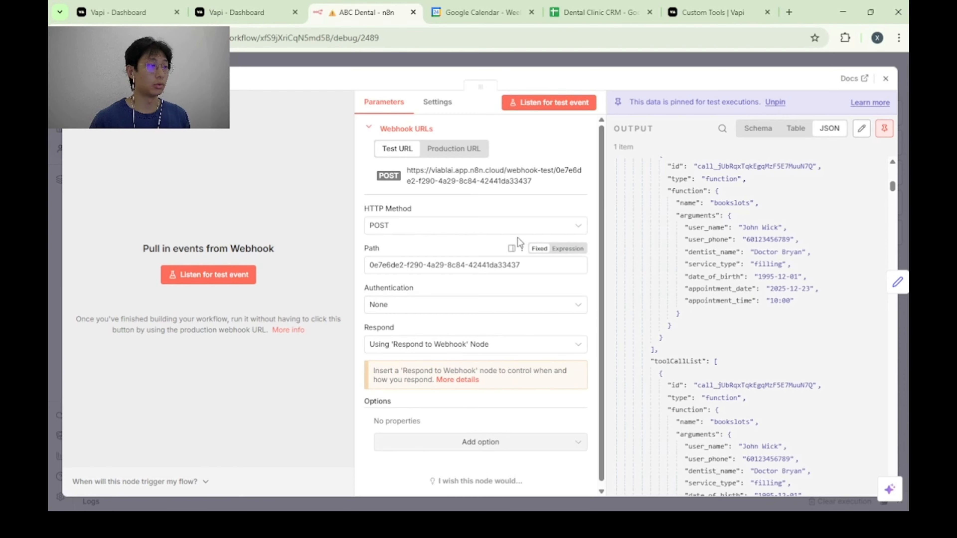
key(Escape)
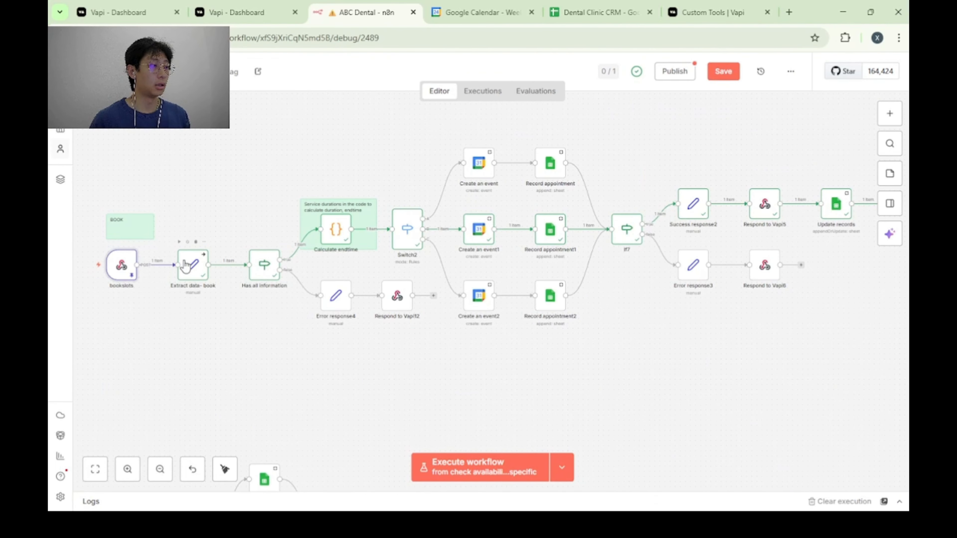
Compare the Extract data- book node's field mappings with the incoming webhook JSON and its extracted booking output.
double_click(202, 268)
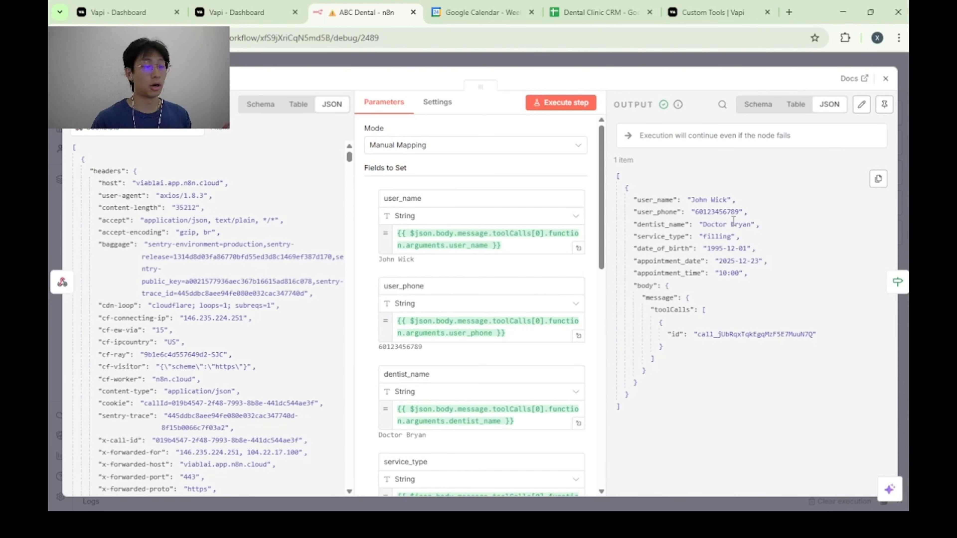
scroll(289, 255, down, 5)
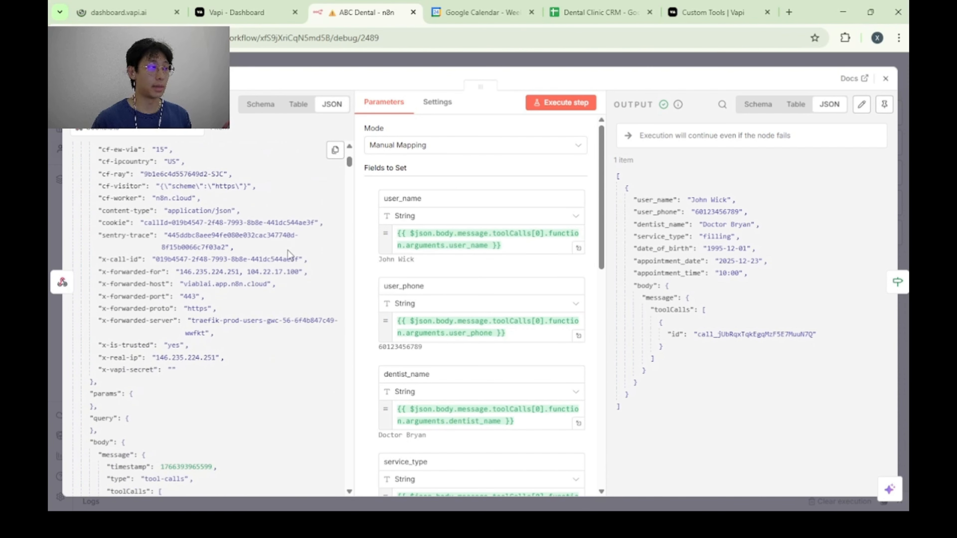
scroll(266, 272, up, 5)
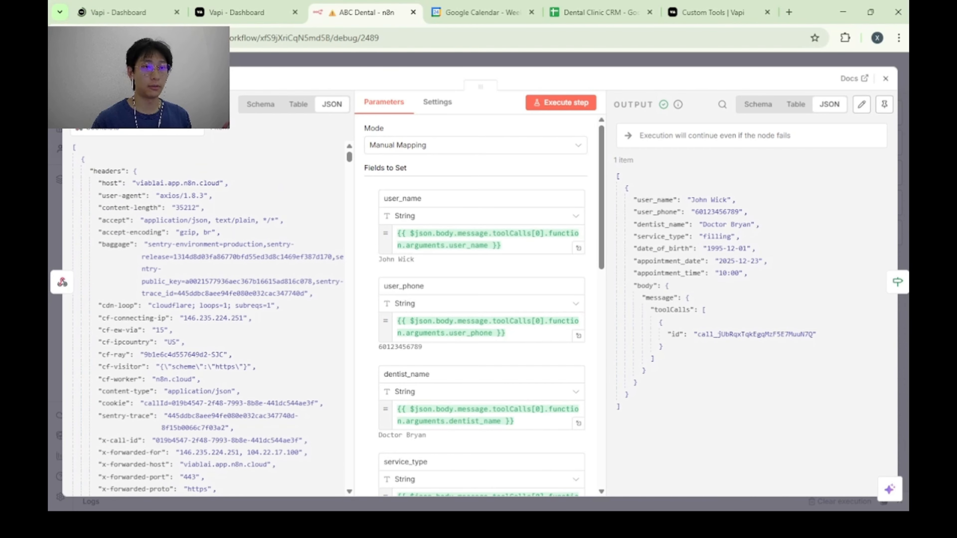
click(906, 214)
Review the Has all information node's "is not empty" conditions for the booking fields and its true branch output.
drag(532, 349, 519, 329)
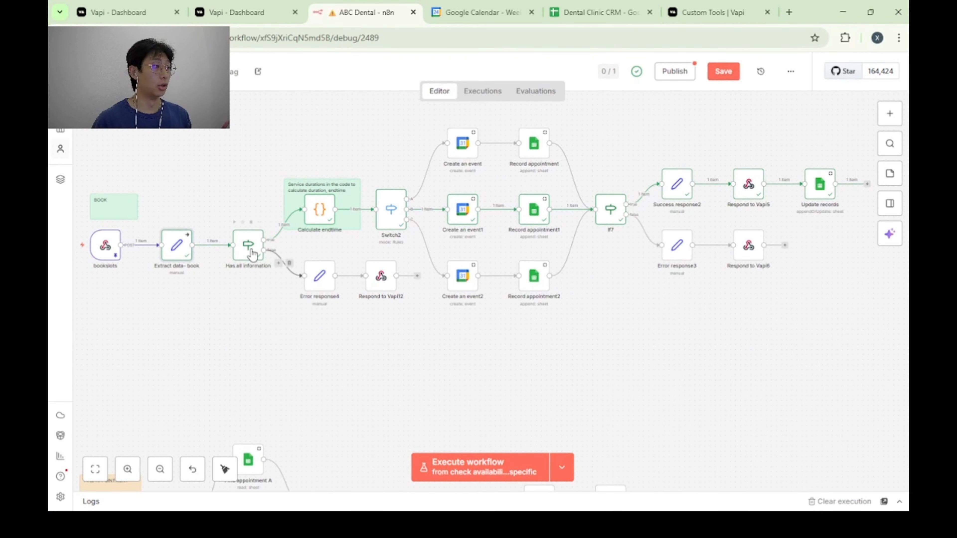
double_click(248, 245)
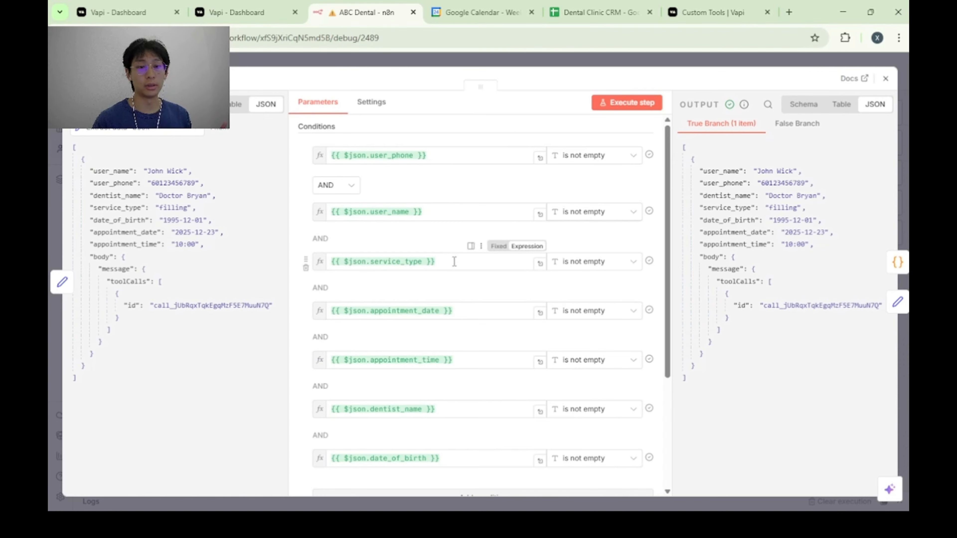
scroll(463, 226, down, 5)
scroll(471, 196, up, 5)
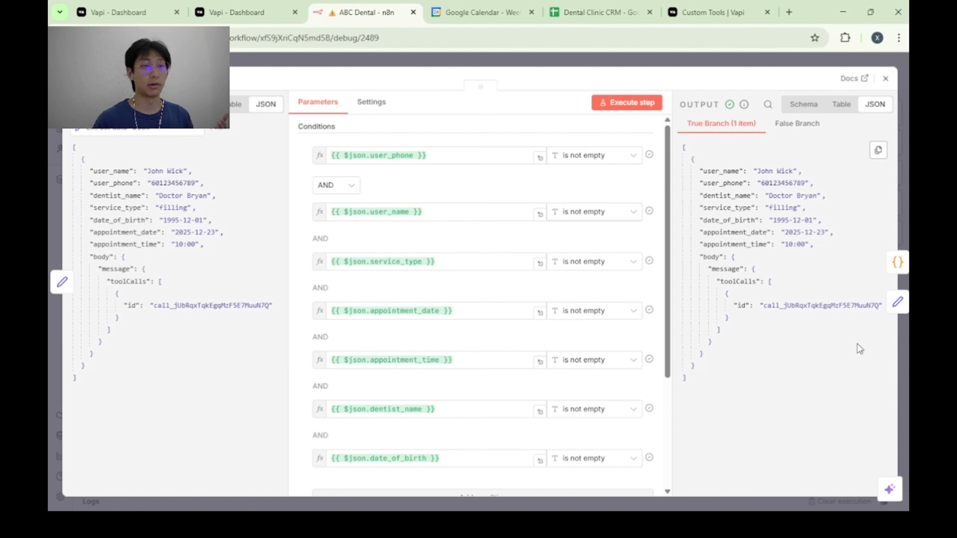
key(Escape)
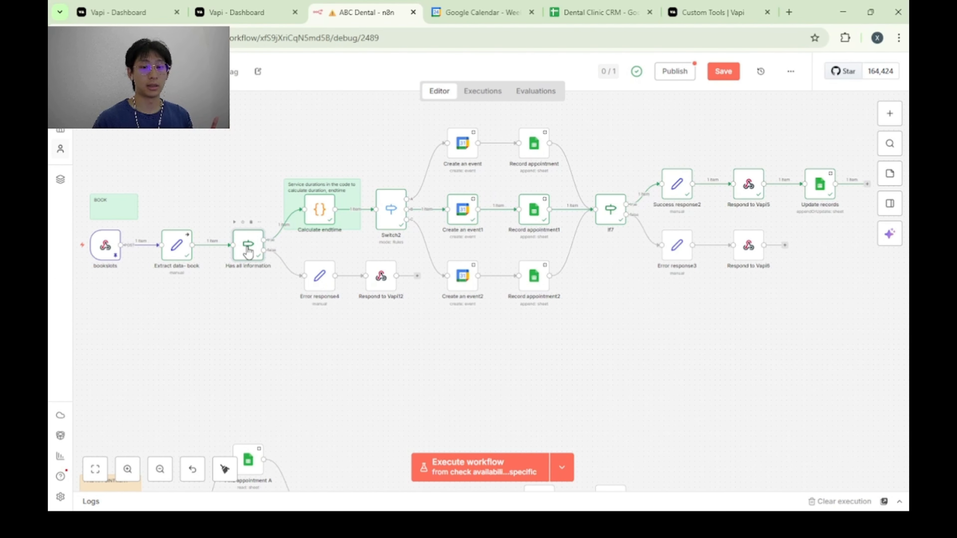
Examine the Calculate endtime node's JavaScript, focusing on the serviceDurations mapping in minutes and the default fallback duration.
double_click(320, 211)
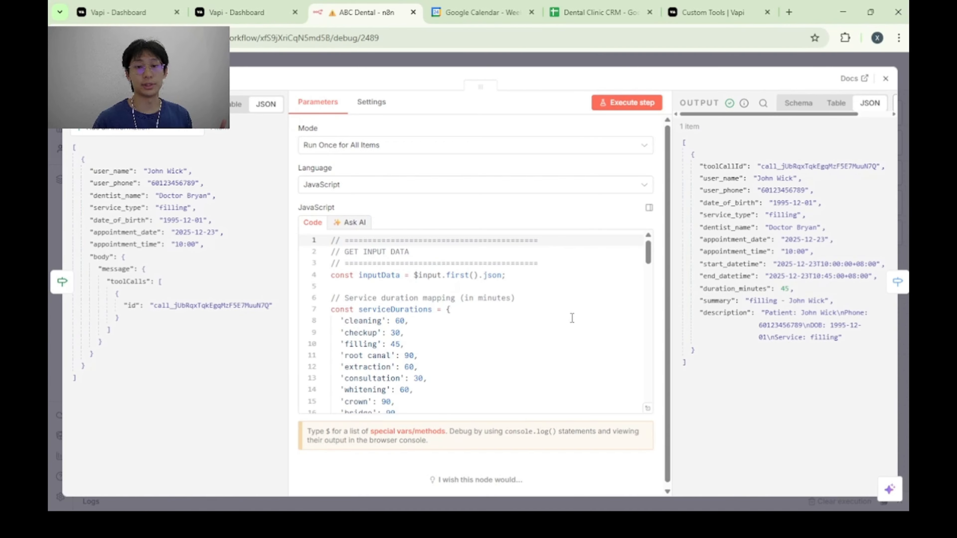
click(495, 309)
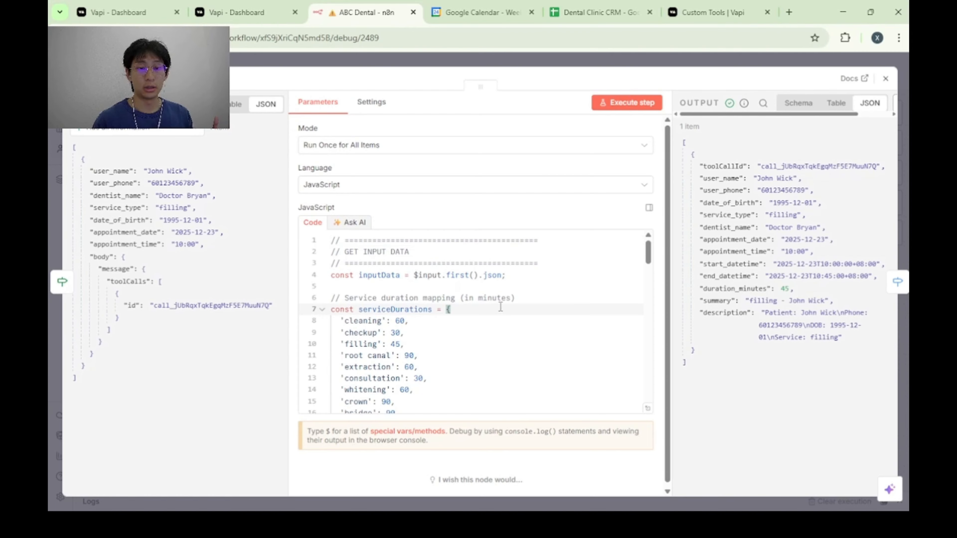
scroll(500, 308, down, 2)
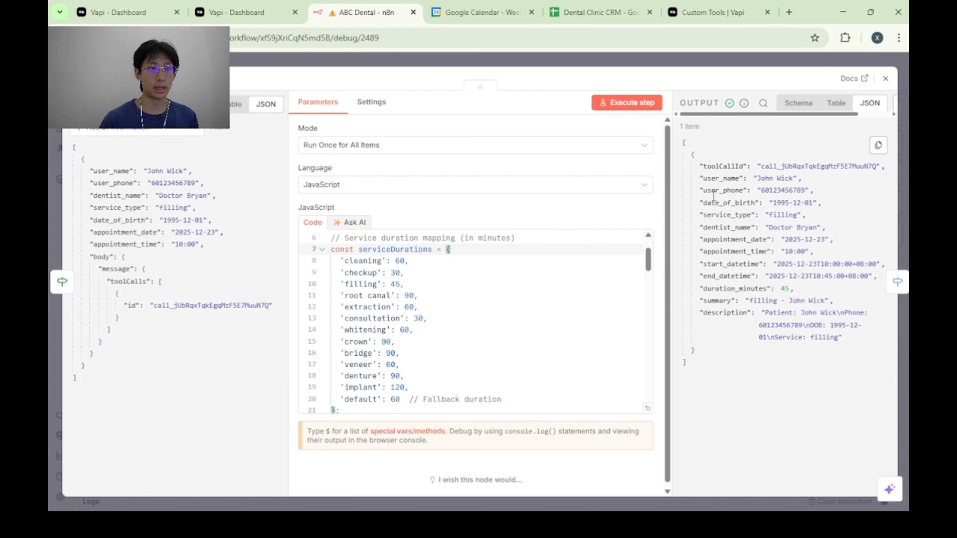
click(903, 215)
Review the Switch2 node's routing rules that match dentist_name to outputs A, B and C.
double_click(391, 212)
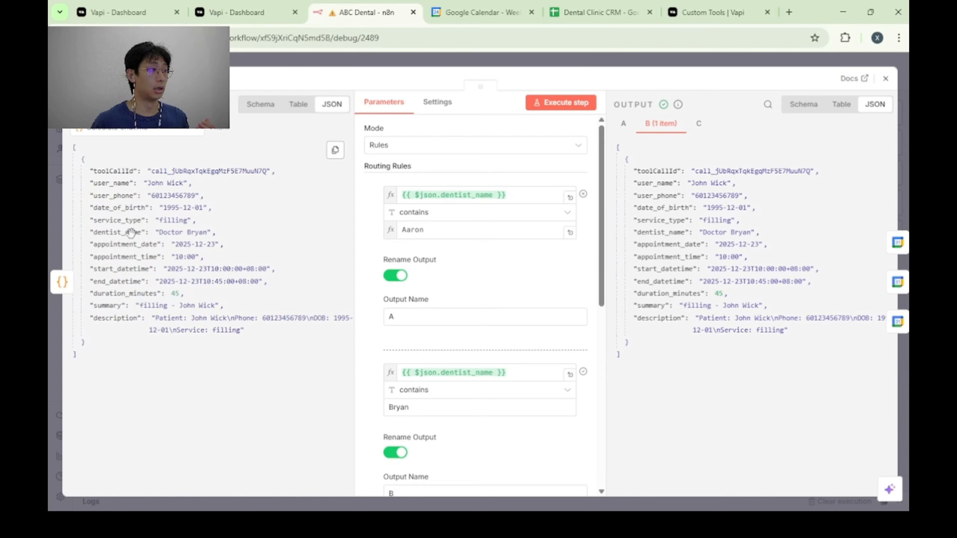
scroll(501, 292, down, 2)
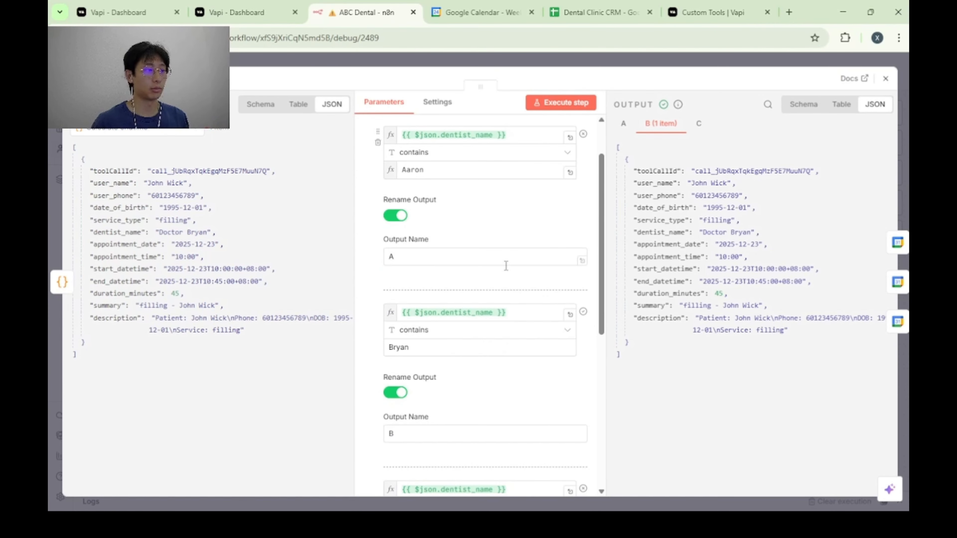
scroll(493, 242, up, 2)
scroll(464, 320, down, 6)
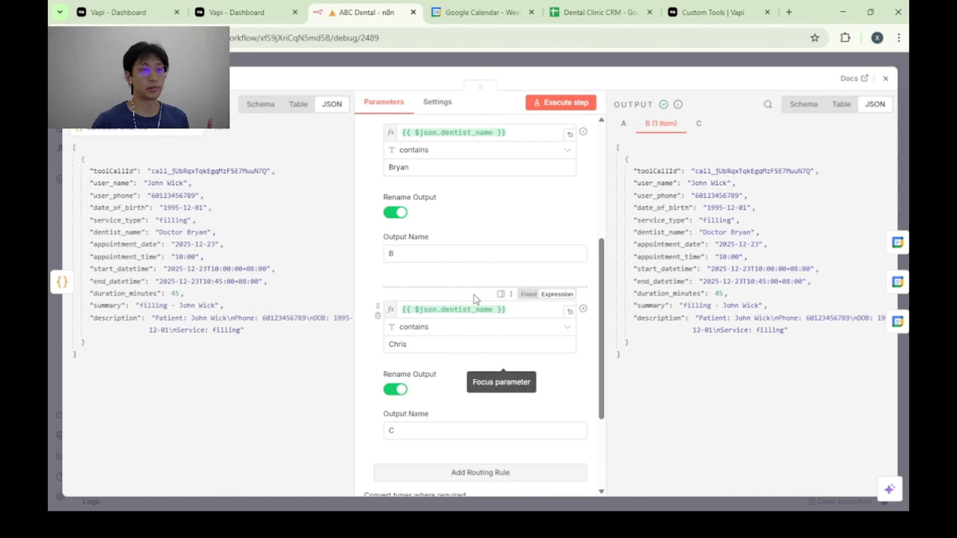
scroll(473, 294, up, 2)
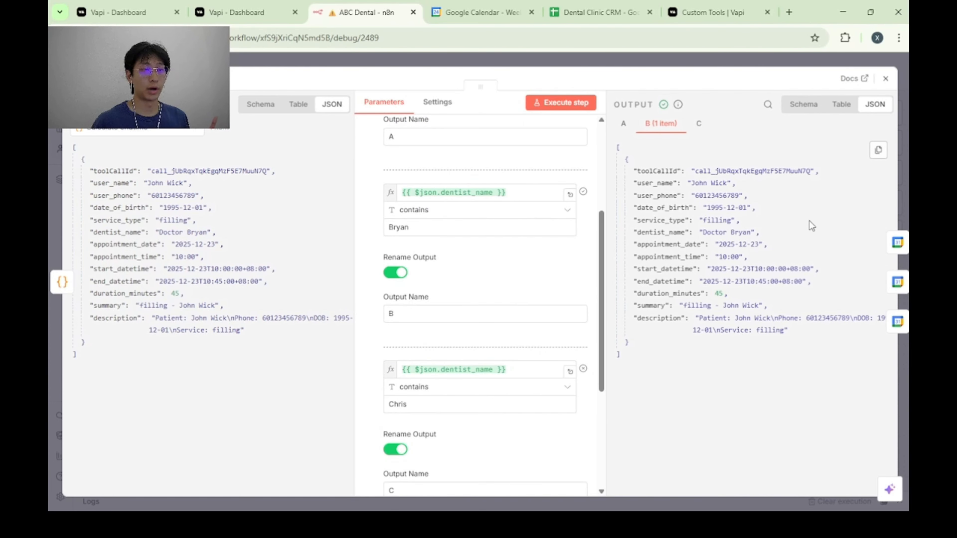
key(Escape)
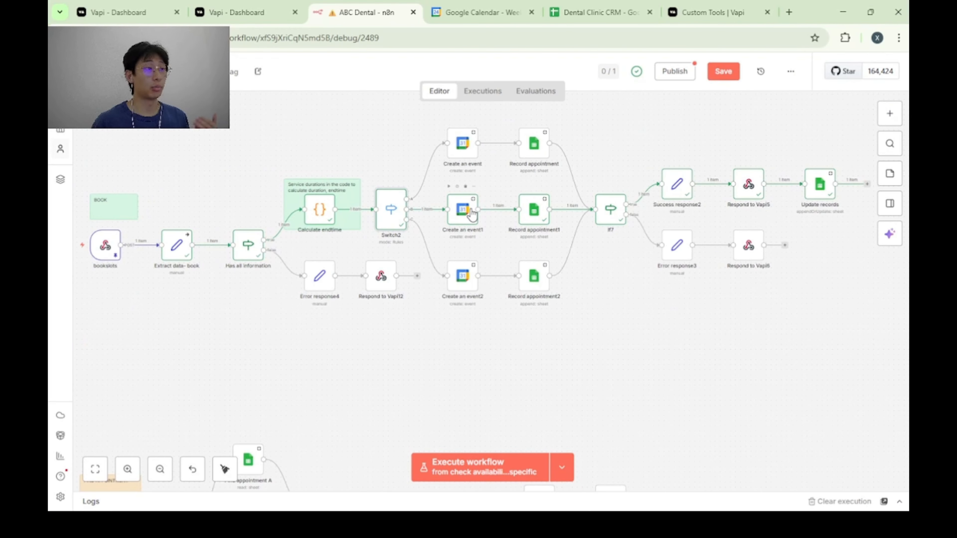
Inspect the Create an event1 node's Dr B Calendar selection, start and end expressions, and its description, Show Me As and summary fields.
click(460, 211)
double_click(460, 215)
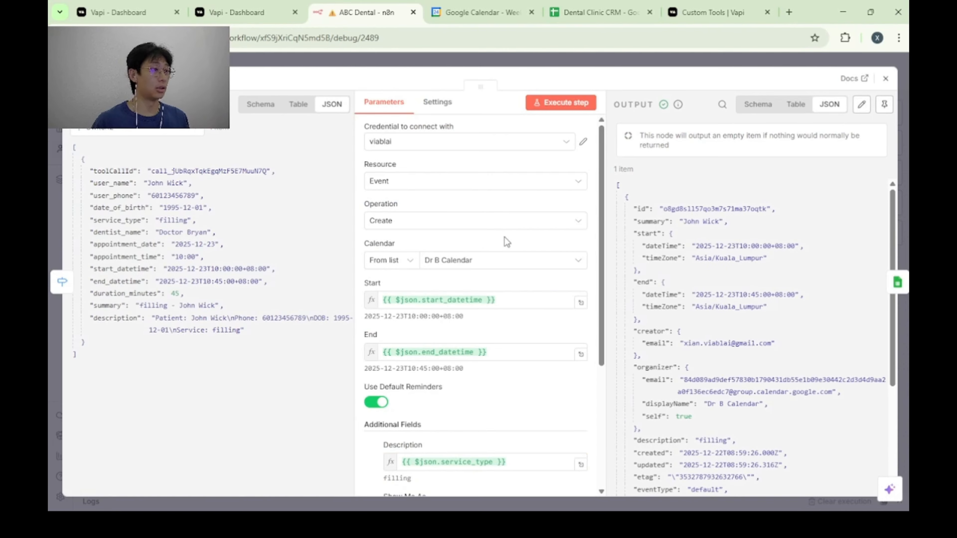
scroll(503, 237, down, 2)
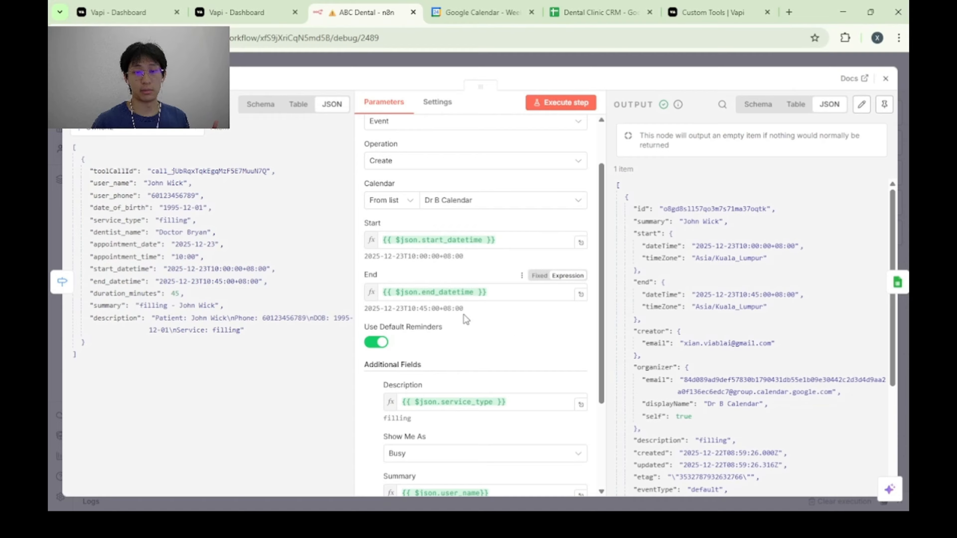
scroll(487, 328, up, 2)
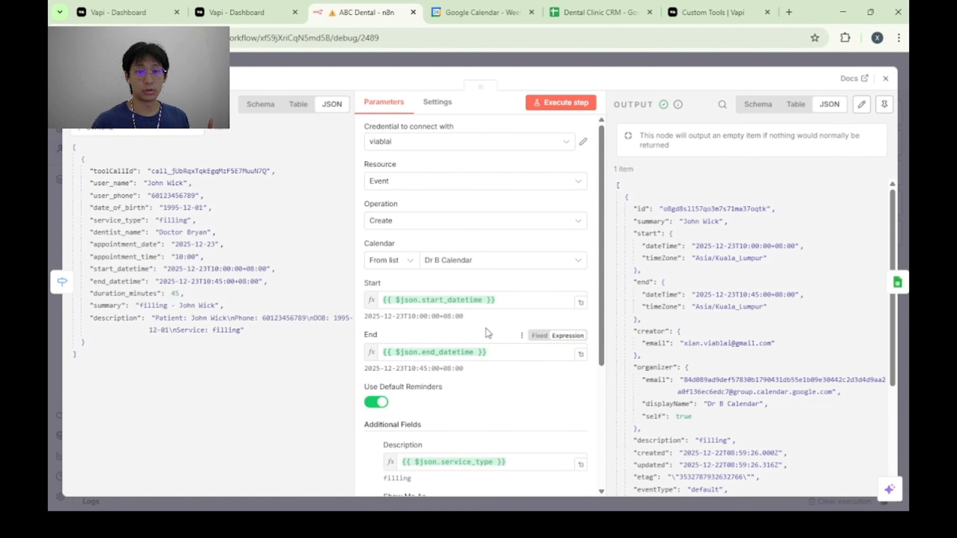
scroll(486, 329, down, 2)
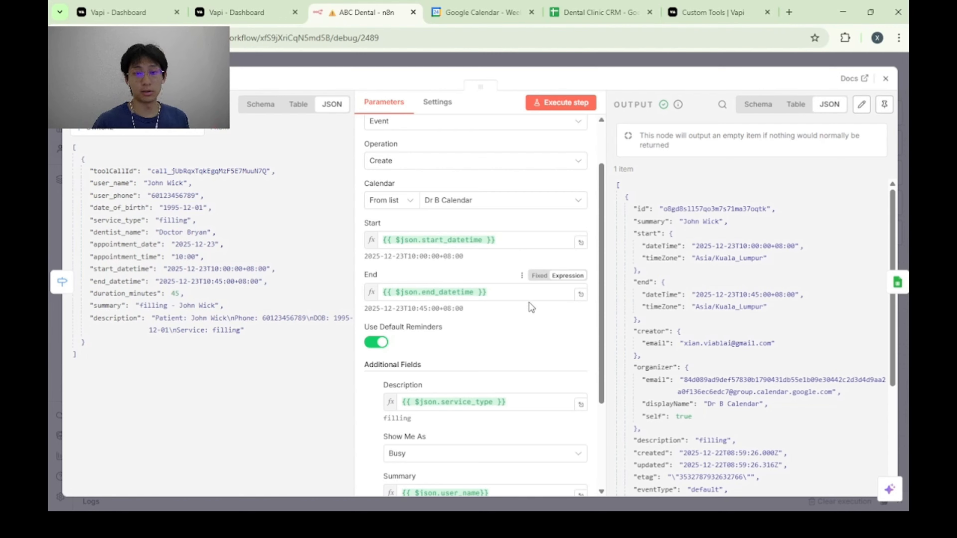
scroll(532, 308, down, 3)
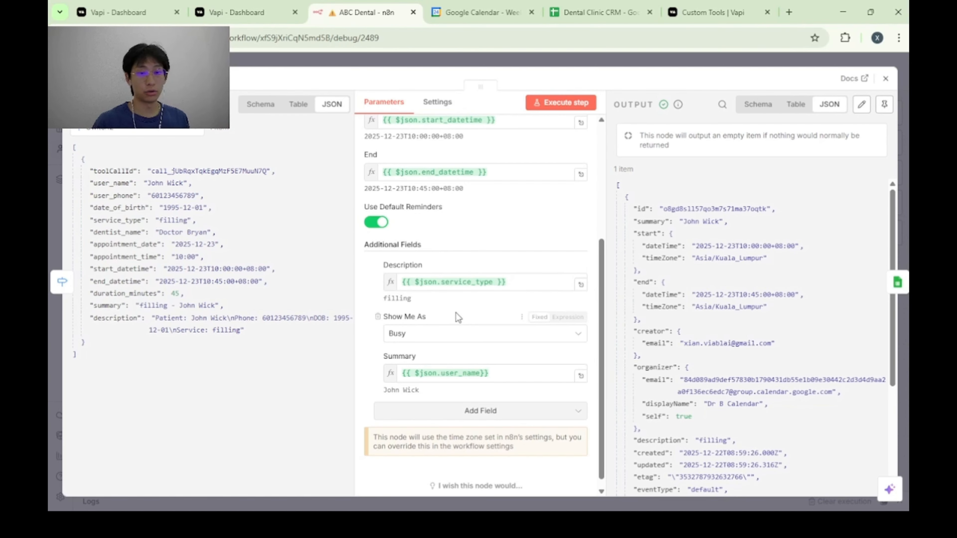
scroll(457, 318, up, 3)
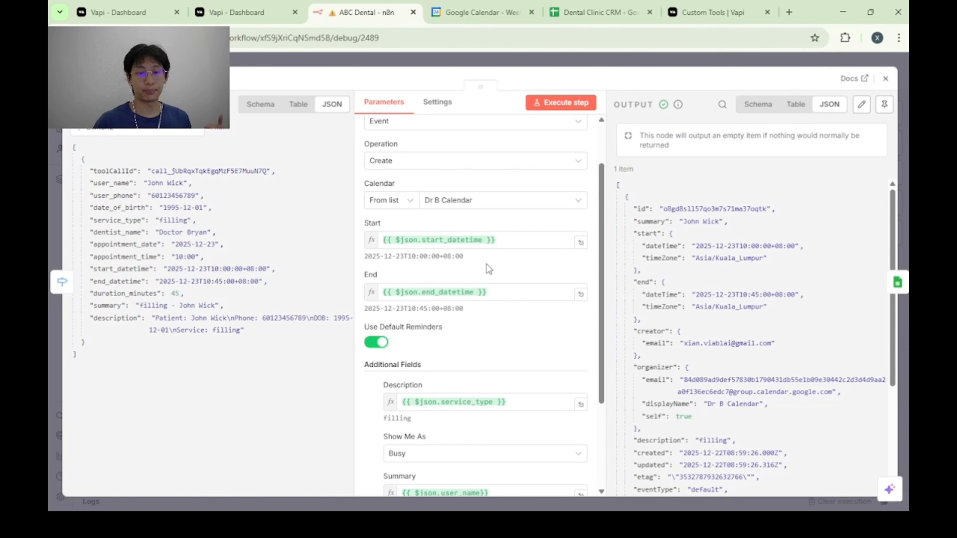
key(Escape)
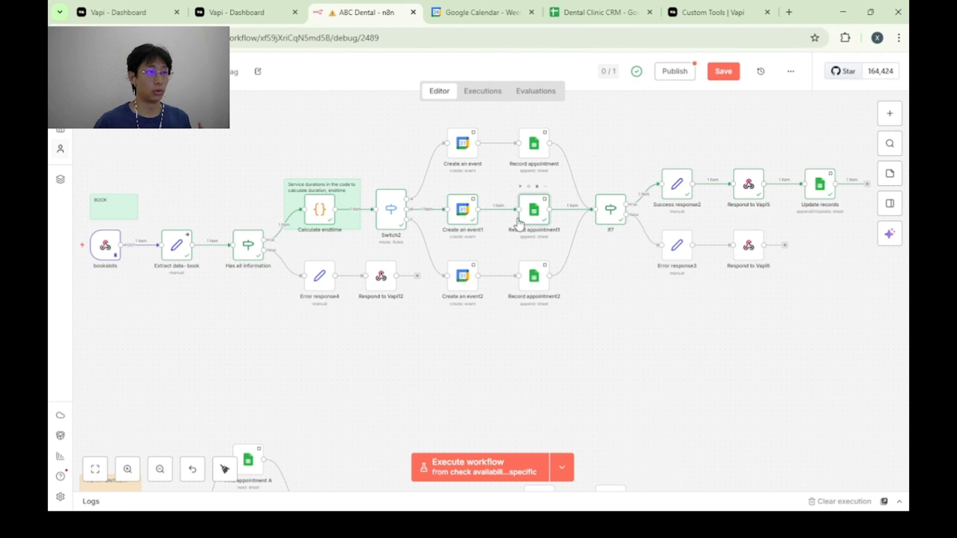
Examine the Record appointment1 node's Append Row operation, Dr B sheet selection and the column expressions from Name through Dentist.
double_click(531, 214)
scroll(513, 245, down, 3)
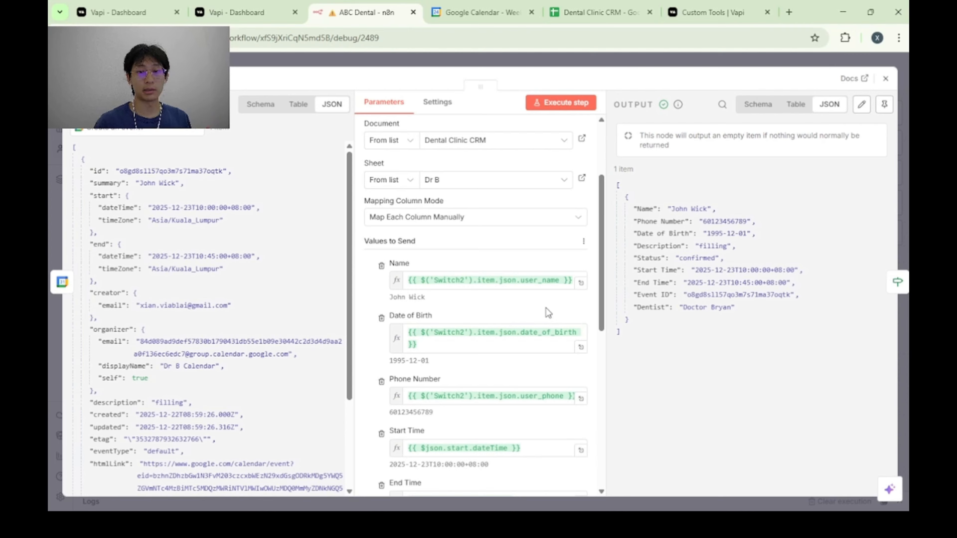
scroll(550, 307, down, 2)
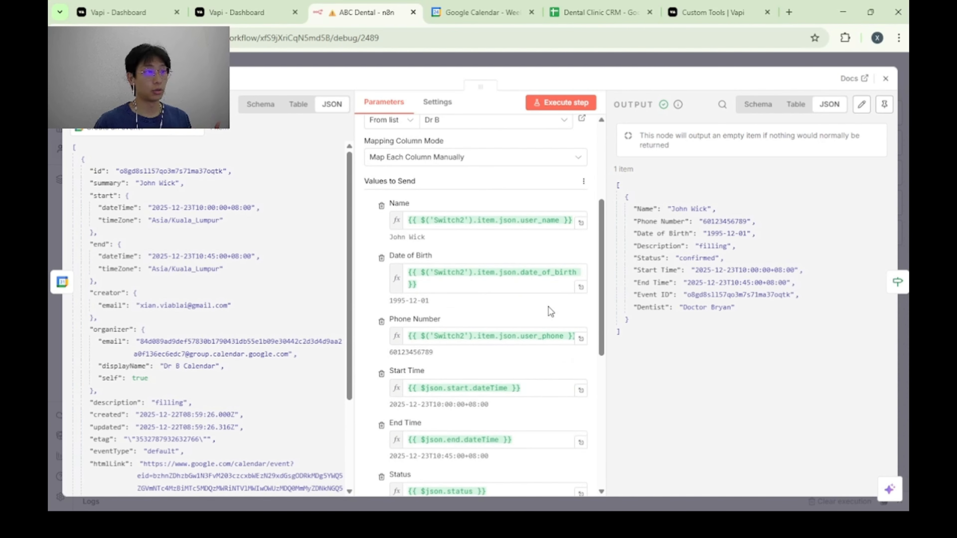
scroll(548, 307, up, 4)
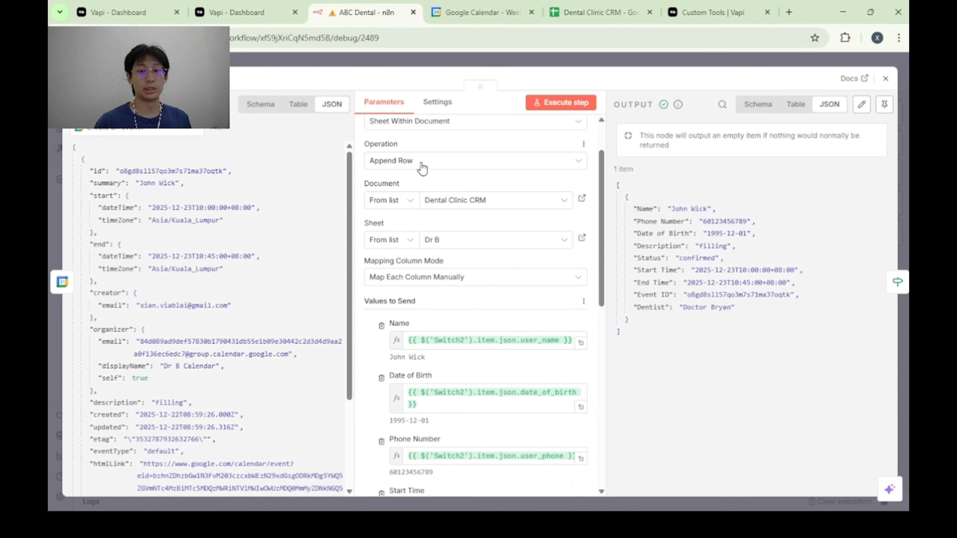
scroll(492, 288, down, 3)
scroll(490, 284, down, 3)
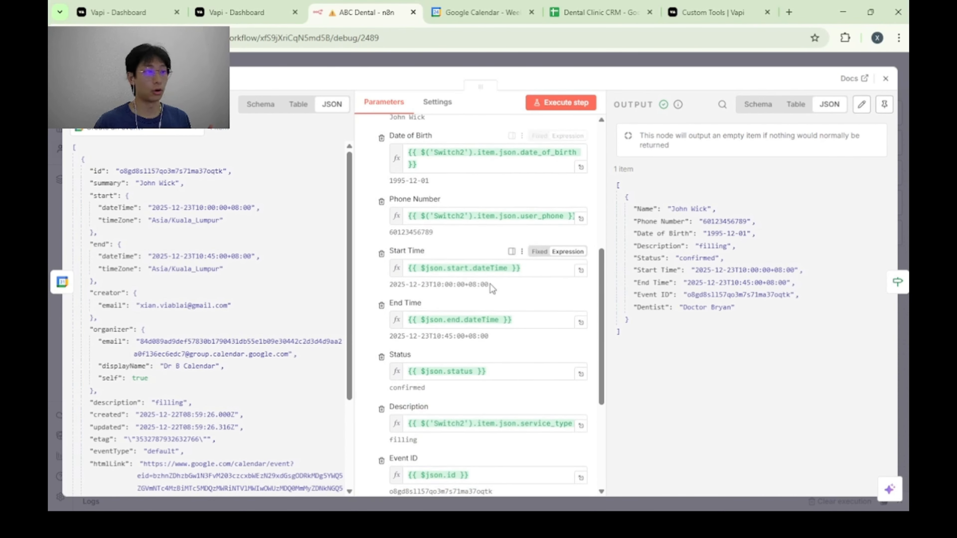
scroll(490, 284, up, 2)
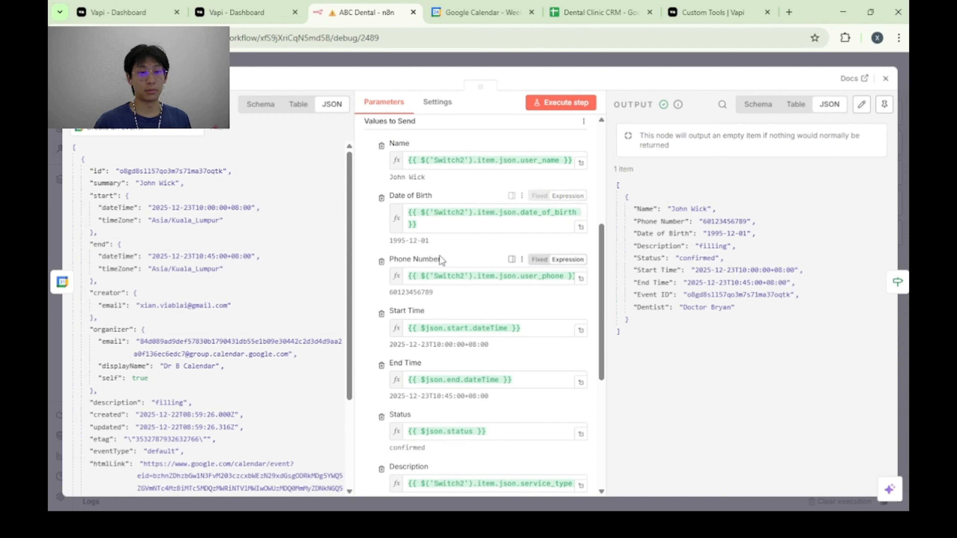
scroll(439, 256, down, 2)
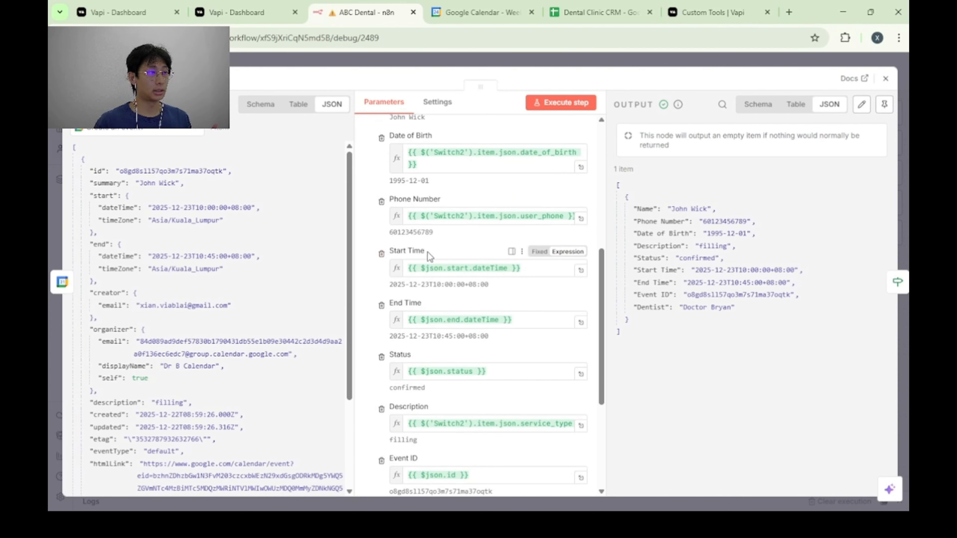
scroll(467, 306, down, 1)
scroll(460, 320, up, 1)
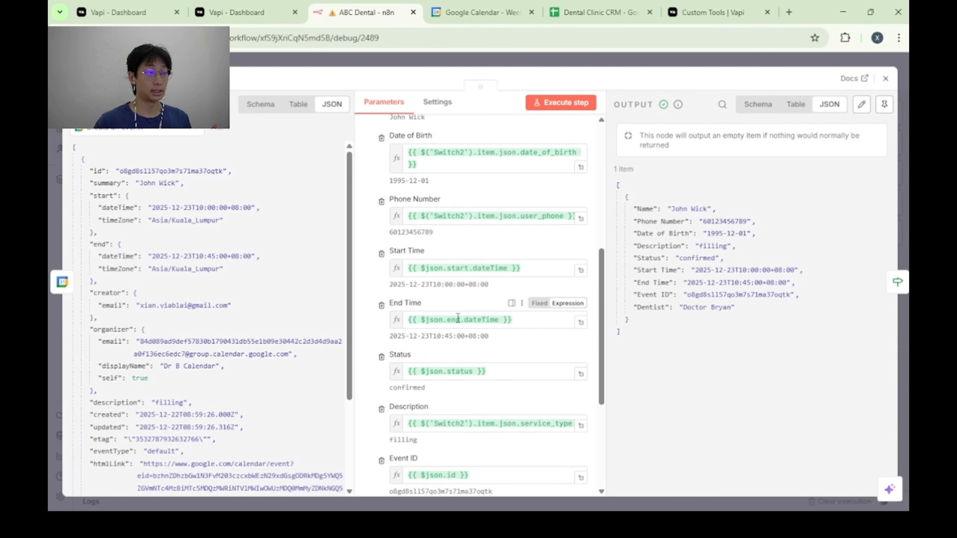
scroll(416, 353, down, 3)
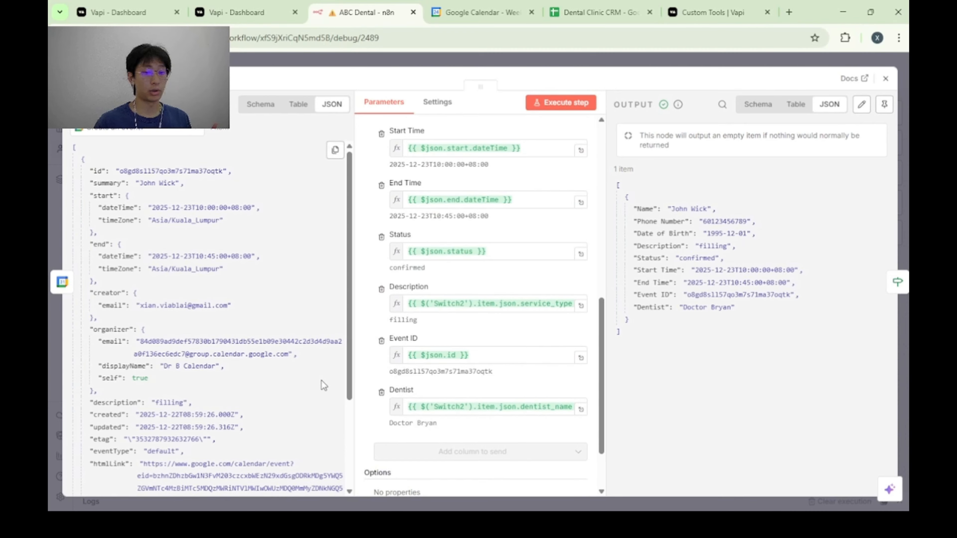
scroll(477, 368, down, 2)
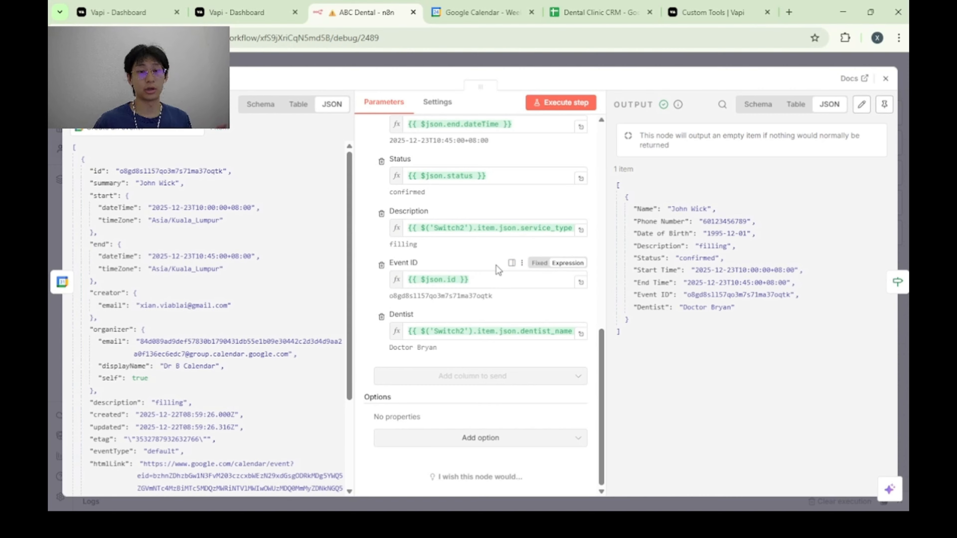
click(886, 79)
Review the If7 node's Event ID "is not empty" condition and the Success response2 node's success, result and toolCallId fields.
double_click(476, 242)
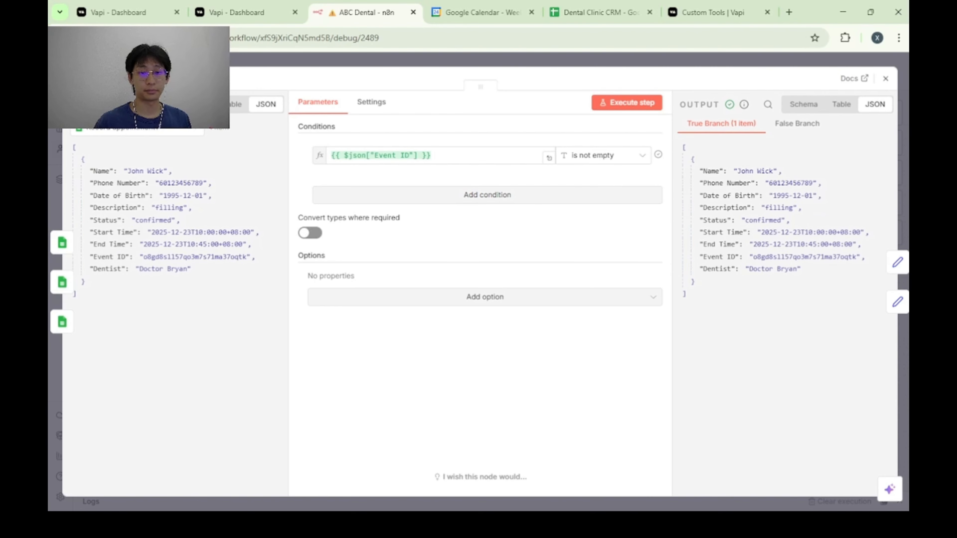
click(886, 79)
drag(735, 208, 673, 211)
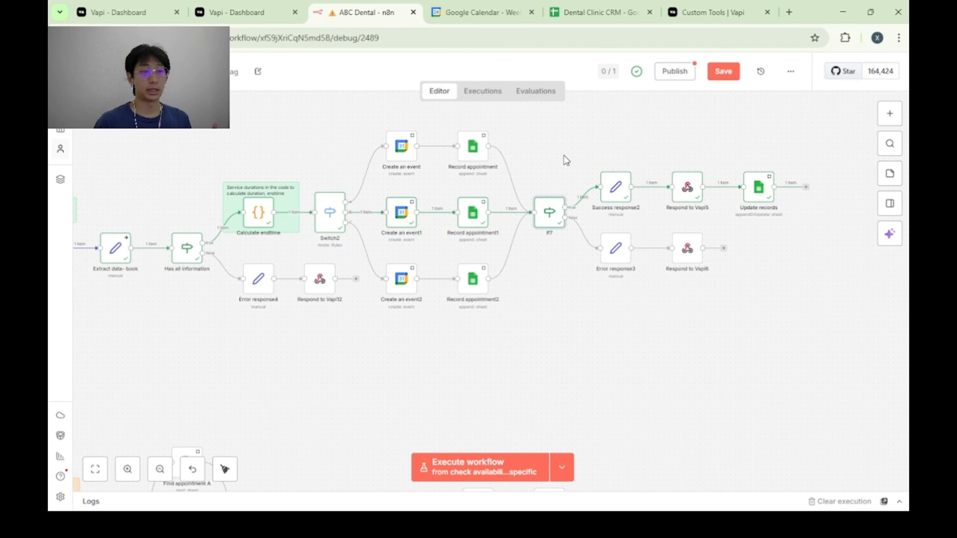
double_click(620, 194)
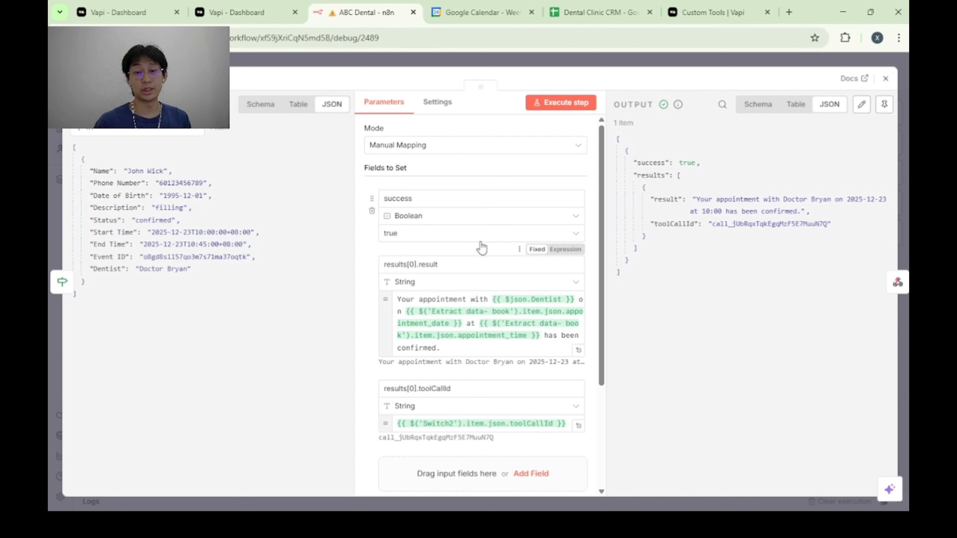
scroll(482, 247, down, 2)
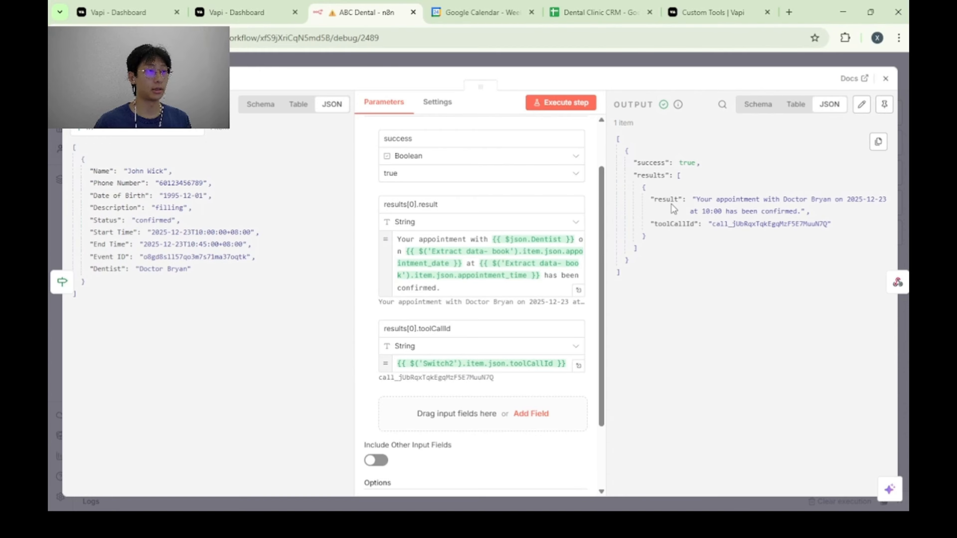
key(Escape)
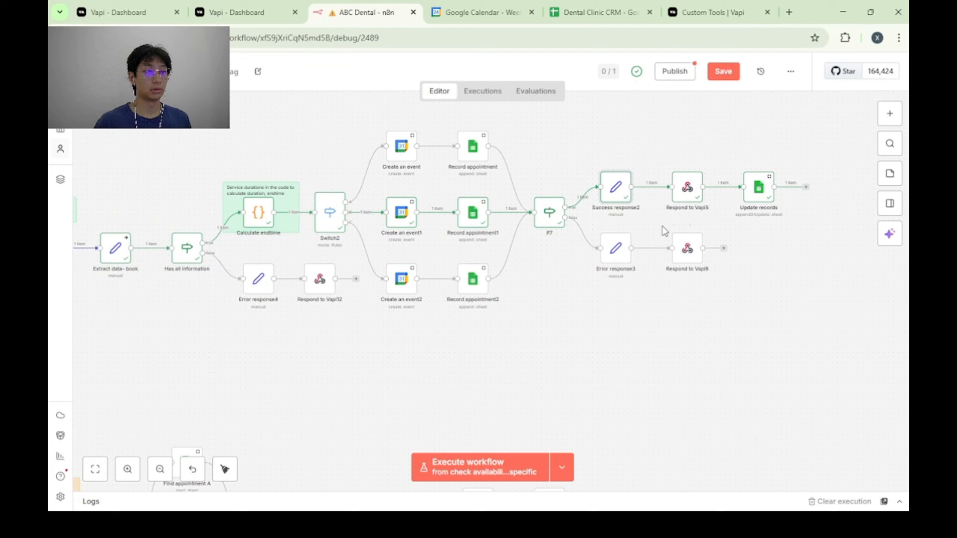
Inspect the Respond to Vapi5 node's JSON response body with its toolCallId and result expressions.
double_click(689, 189)
scroll(479, 262, down, 3)
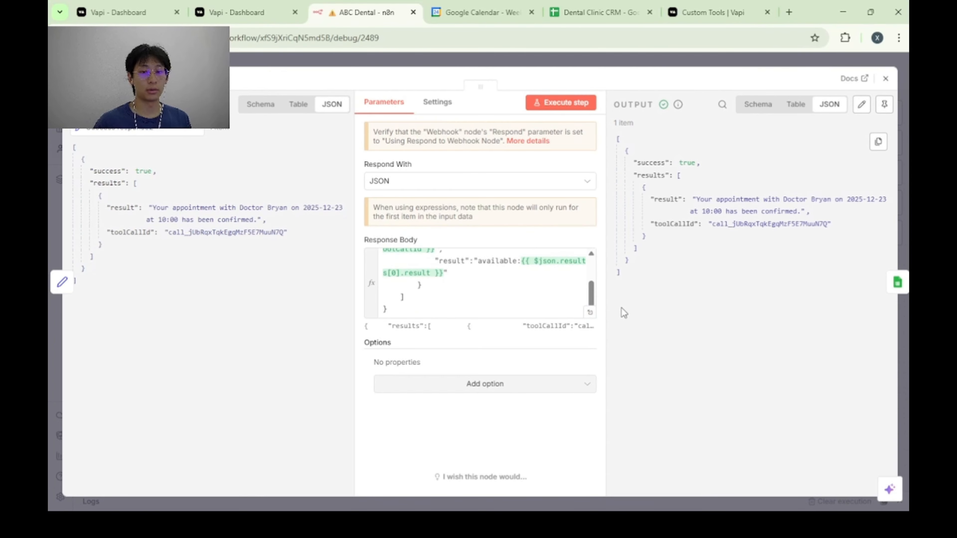
scroll(519, 297, up, 2)
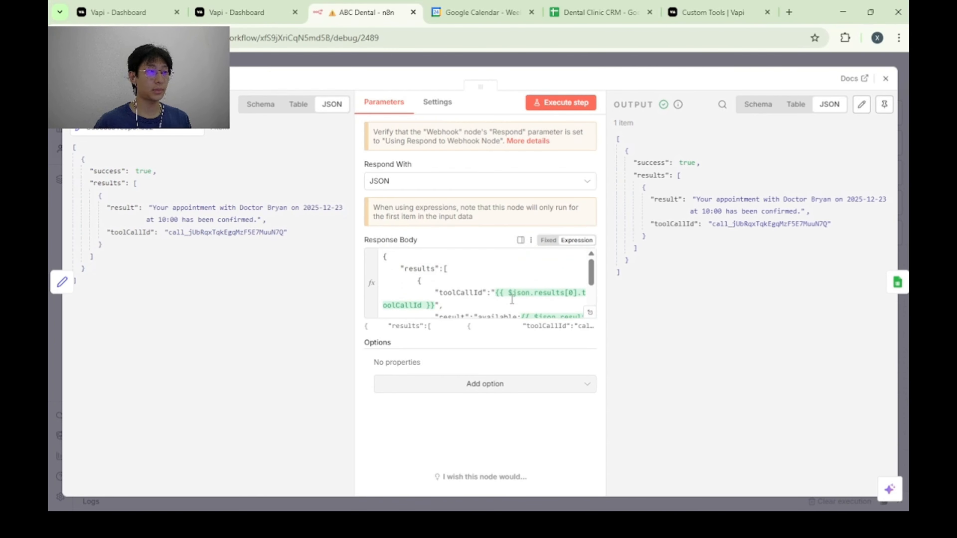
scroll(519, 298, down, 2)
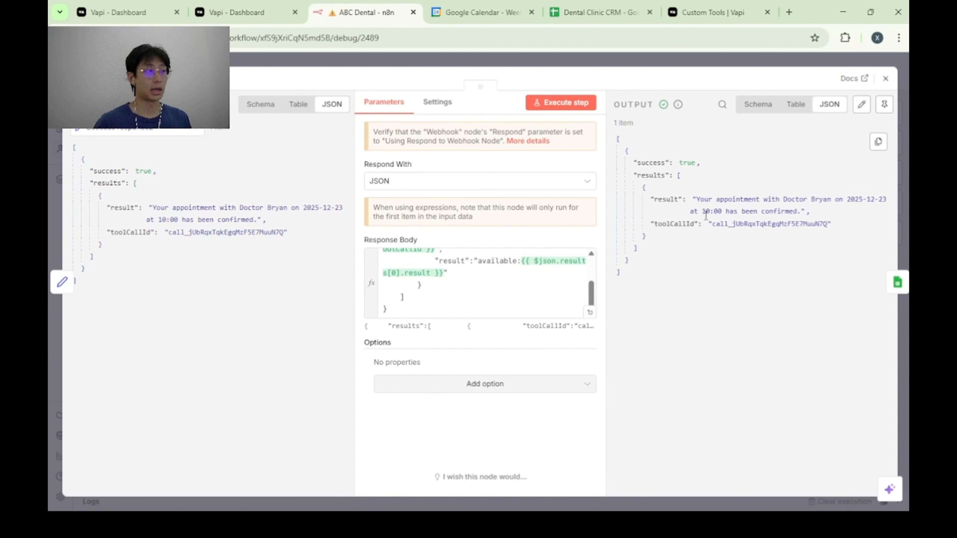
key(Escape)
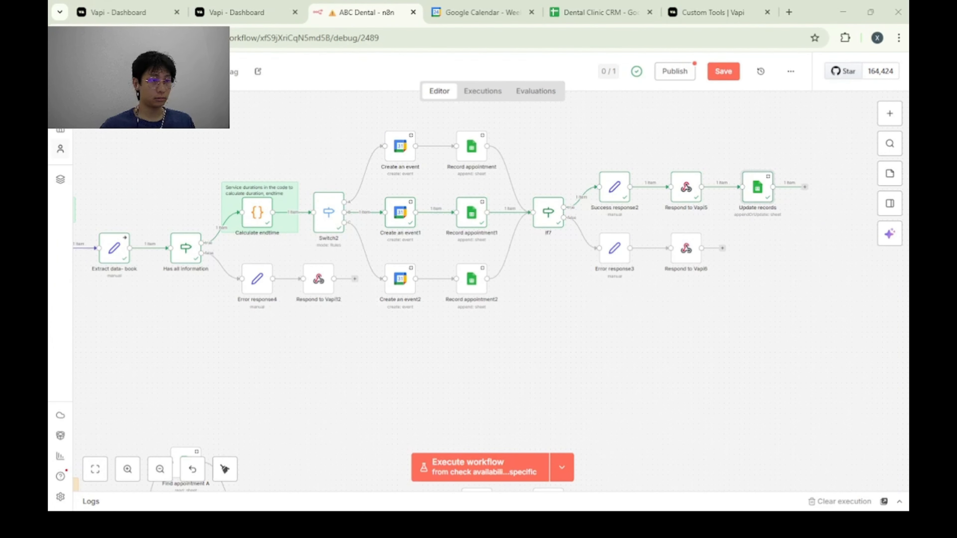
Review the Update records node's Patients sheet, Name match column and values to send, and switch to the Dental Clinic CRM spreadsheet.
double_click(756, 190)
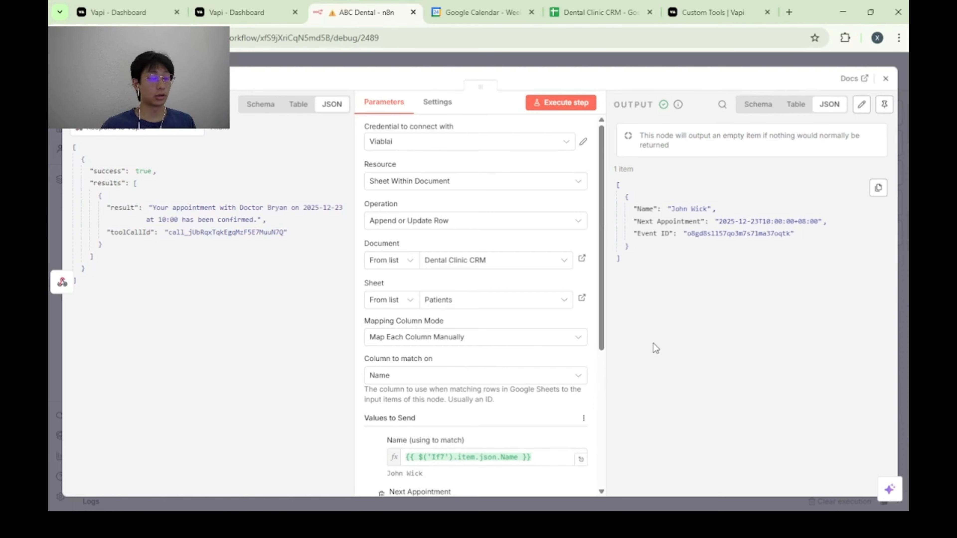
scroll(495, 328, down, 5)
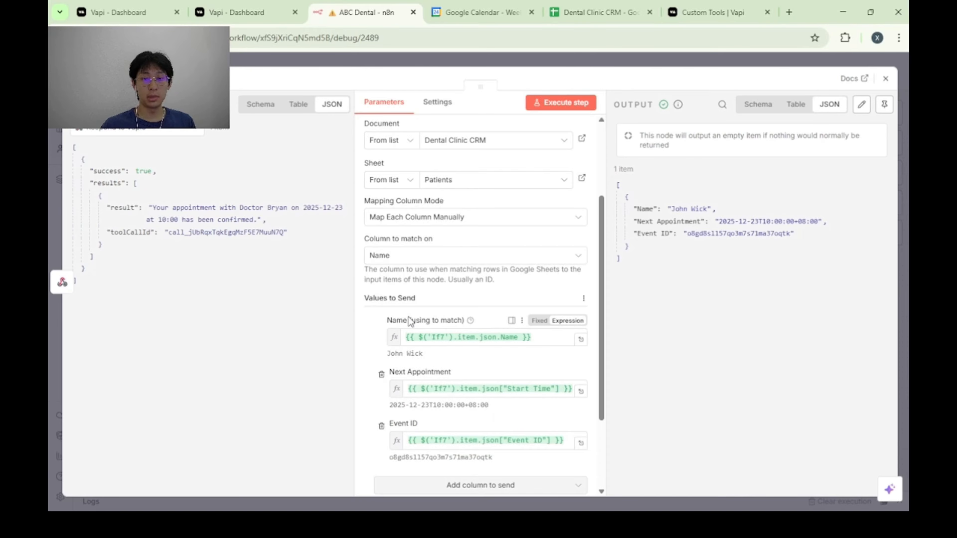
scroll(412, 321, down, 4)
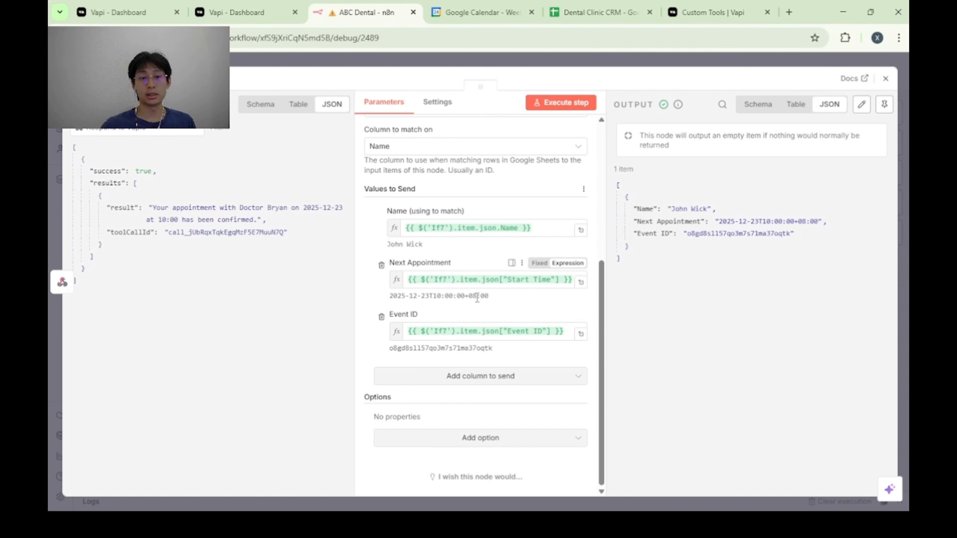
click(590, 7)
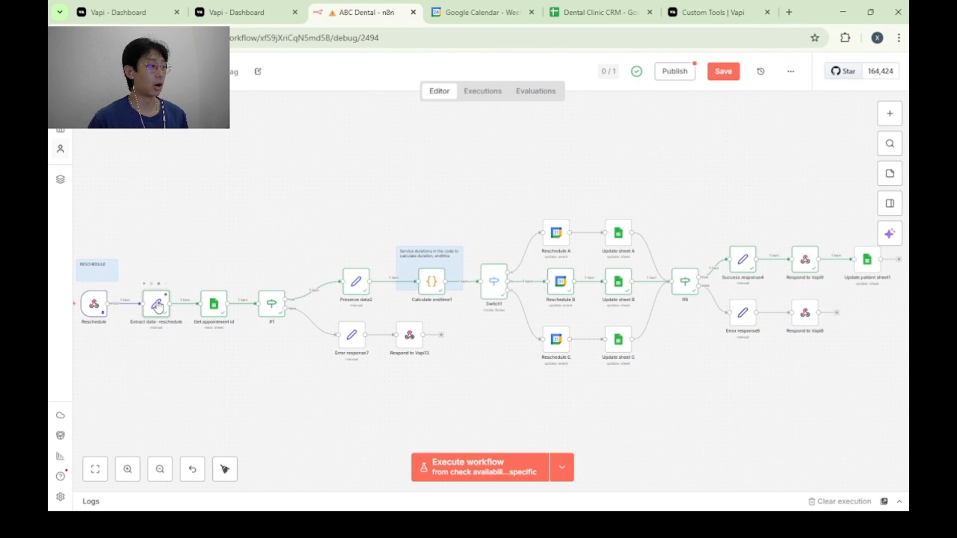
Examine the Extract data- reschedule node's field mappings, from new_preferred_date and new_preferred_time to service_type and the tool call id.
double_click(156, 303)
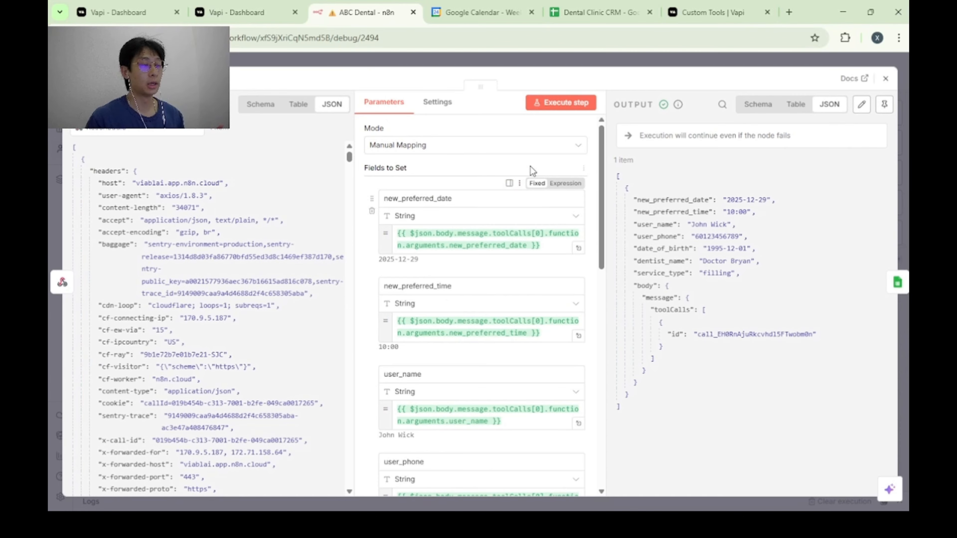
scroll(463, 172, down, 5)
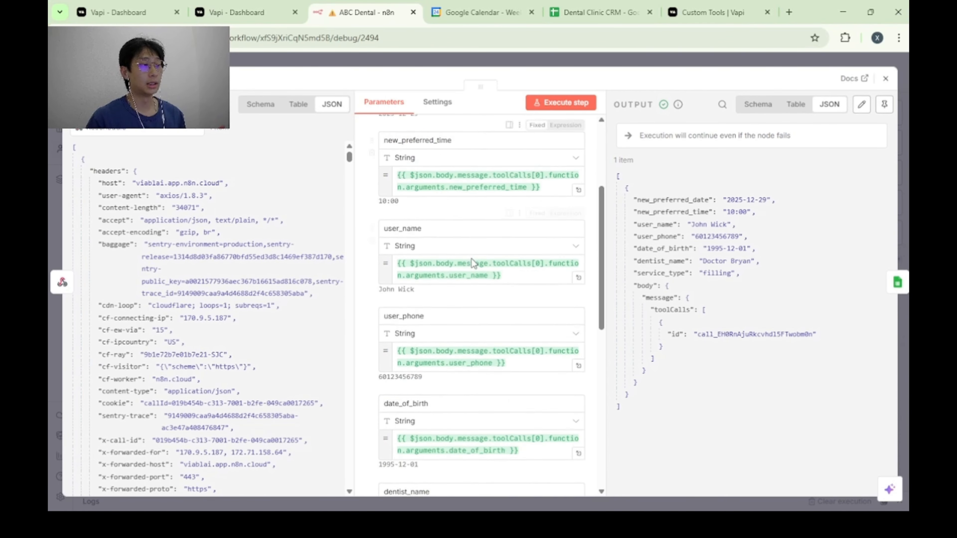
scroll(464, 227, down, 4)
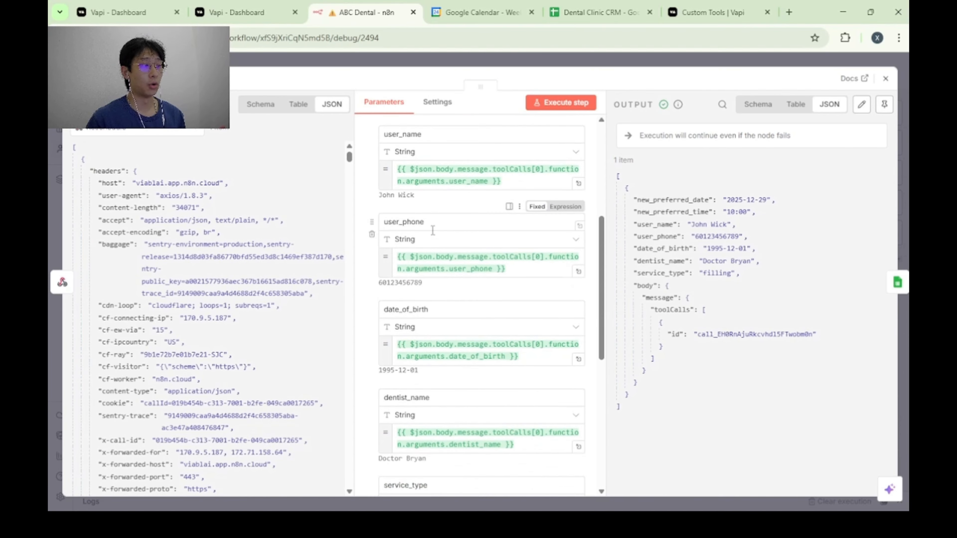
scroll(474, 295, down, 1)
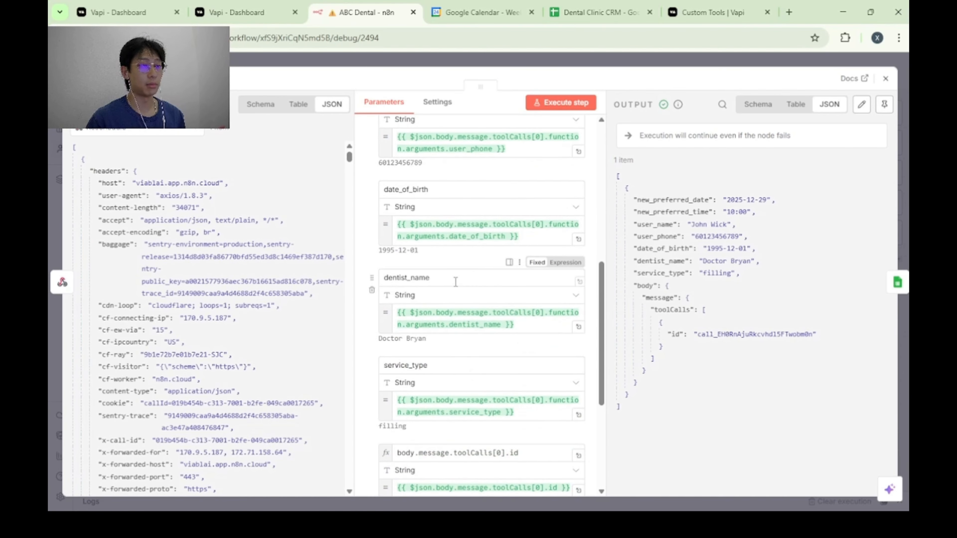
scroll(455, 279, down, 2)
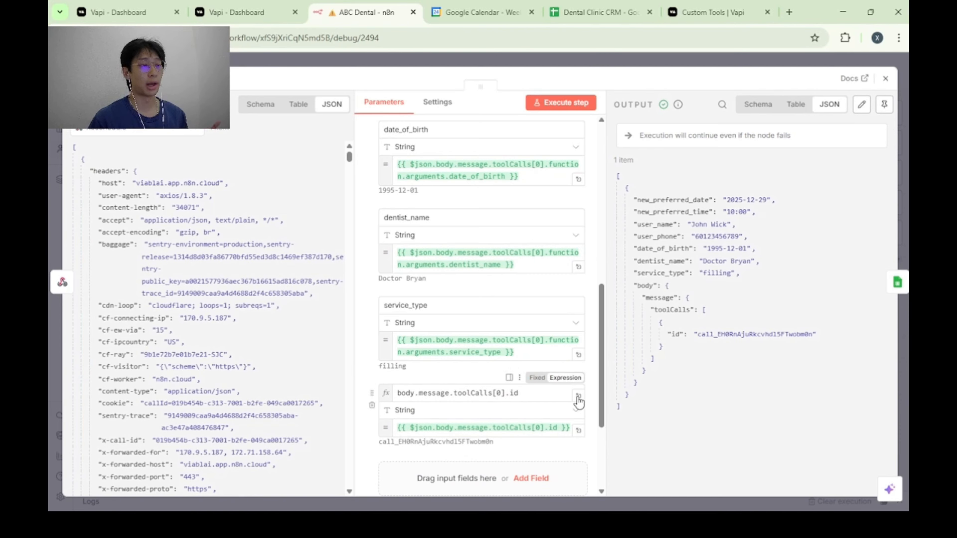
scroll(581, 377, down, 2)
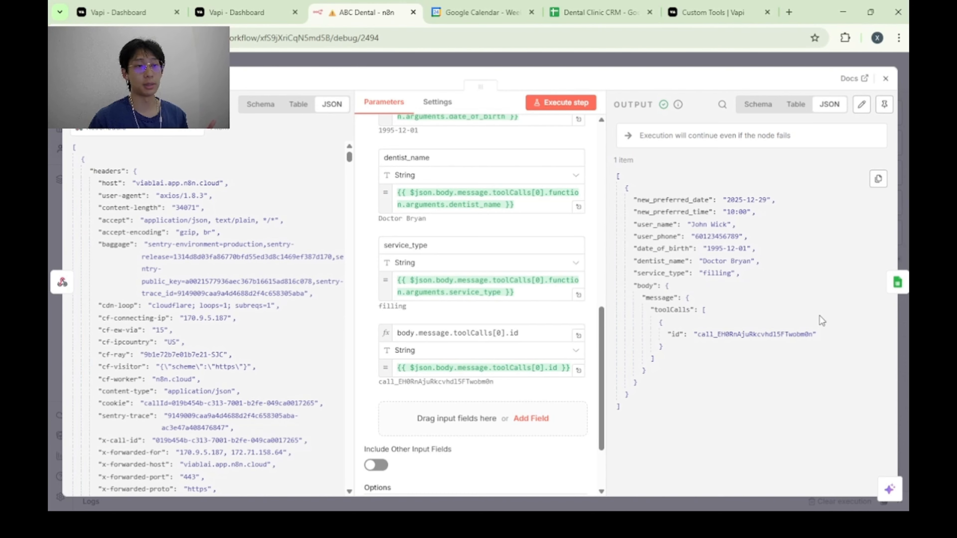
click(902, 309)
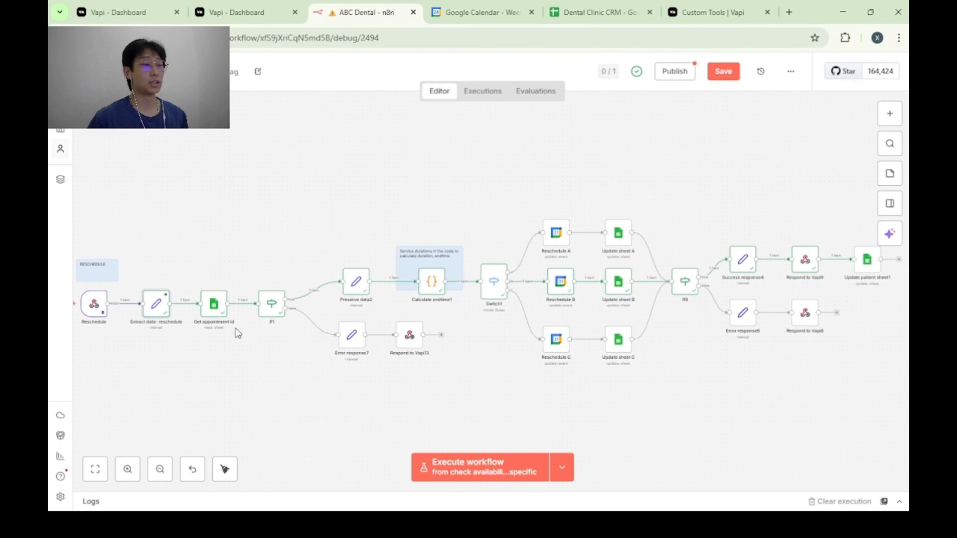
Review the Get appointment id node's Patients sheet lookup and its Name, Date of Birth and Phone Number filters.
double_click(214, 303)
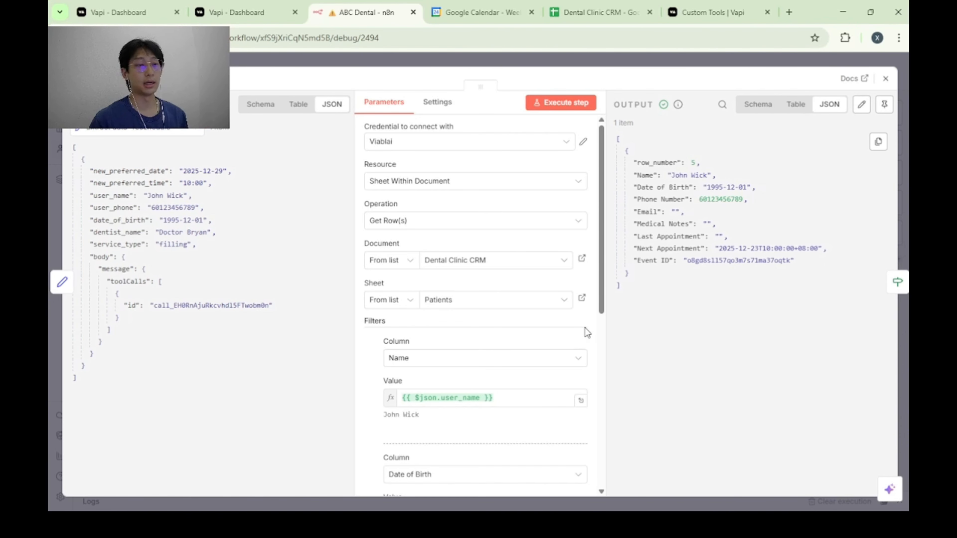
scroll(456, 334, down, 6)
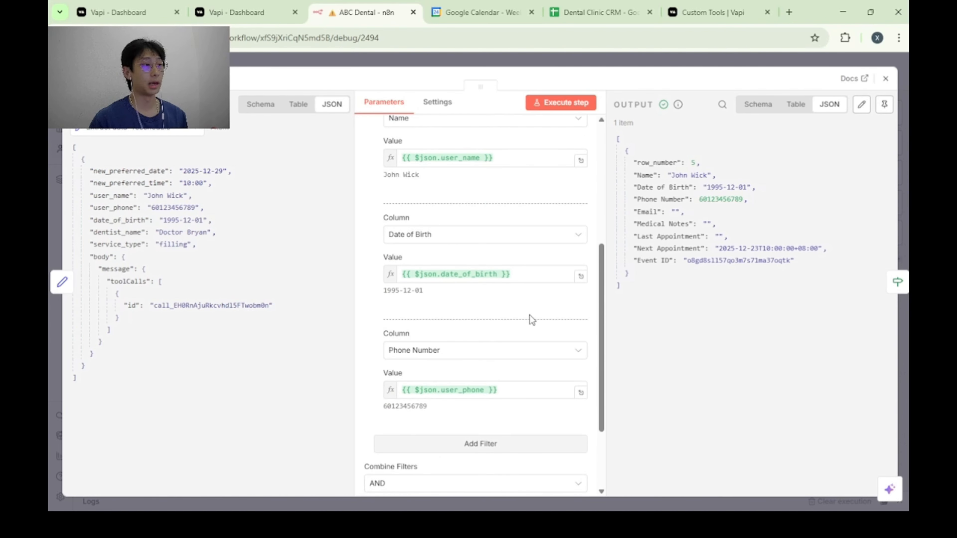
scroll(531, 320, up, 3)
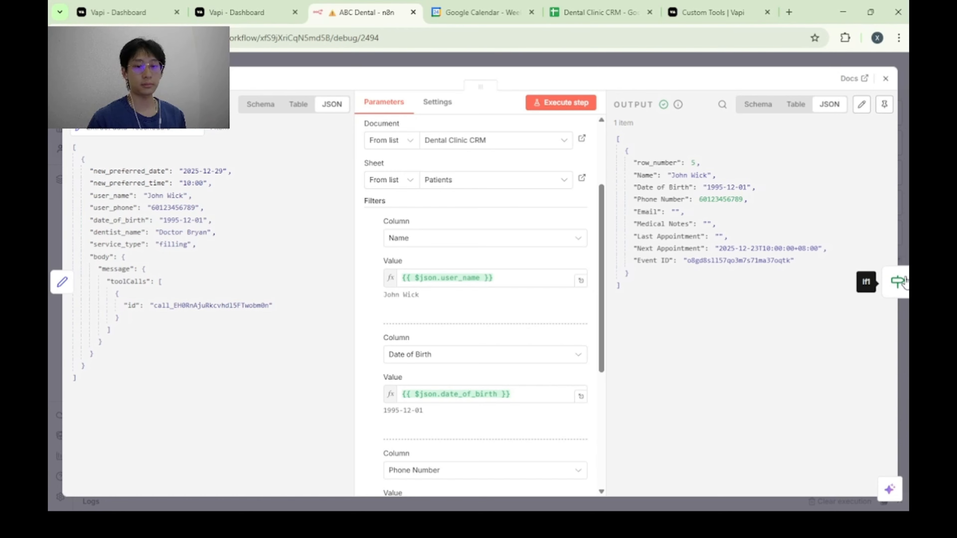
Check the If1 node's "is not empty" conditions for the new preferred date and time, dentist name and Event ID.
click(899, 282)
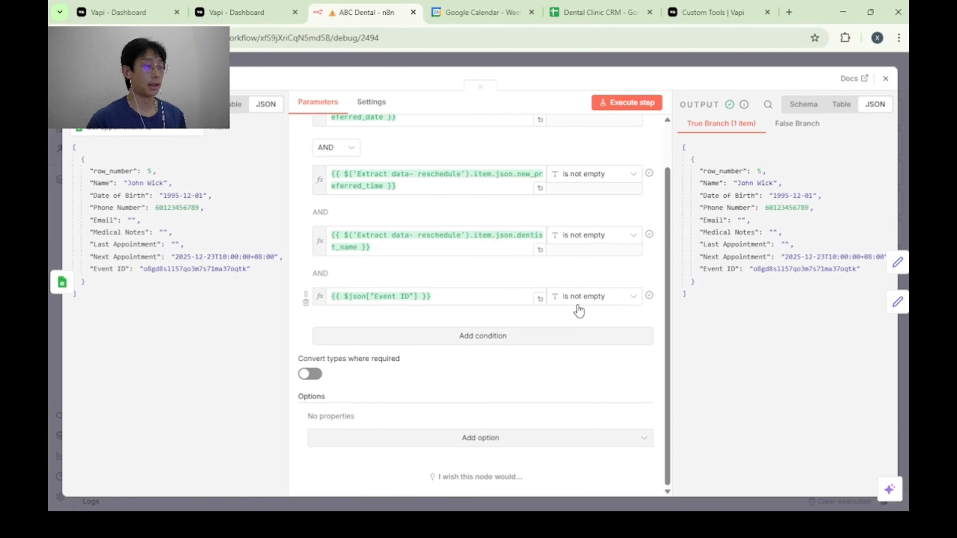
scroll(567, 318, up, 2)
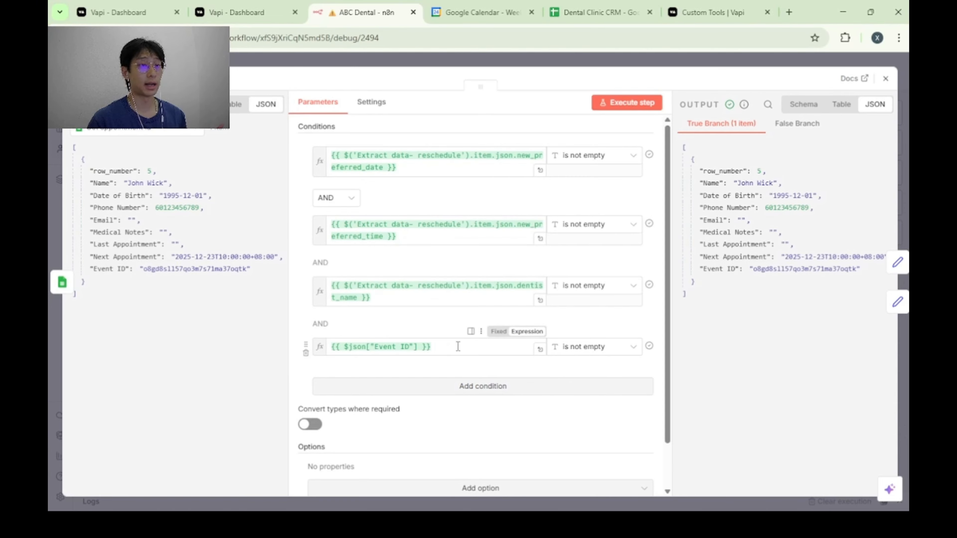
key(Escape)
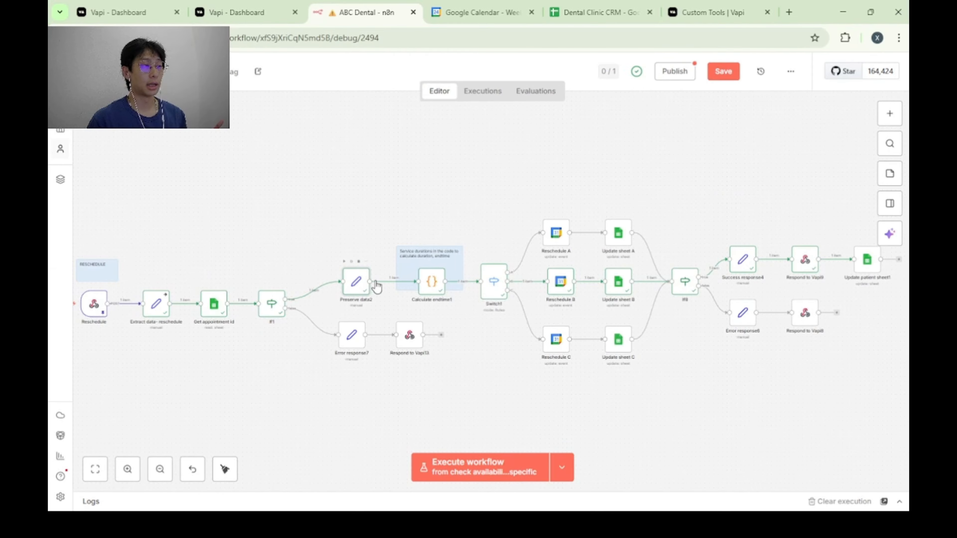
Review the Preserve data2 node's field mappings and the Calculate endtime1 node's service duration code.
double_click(358, 284)
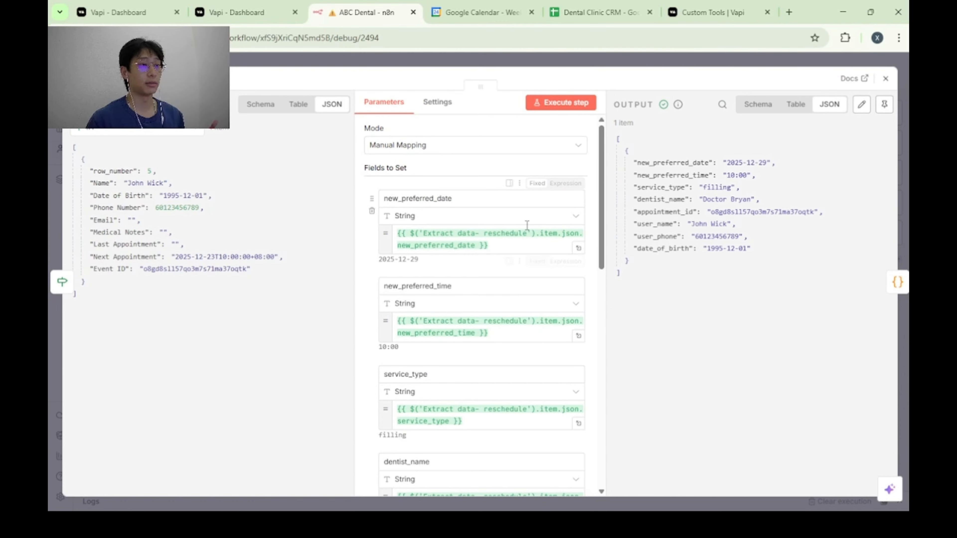
scroll(535, 234, down, 2)
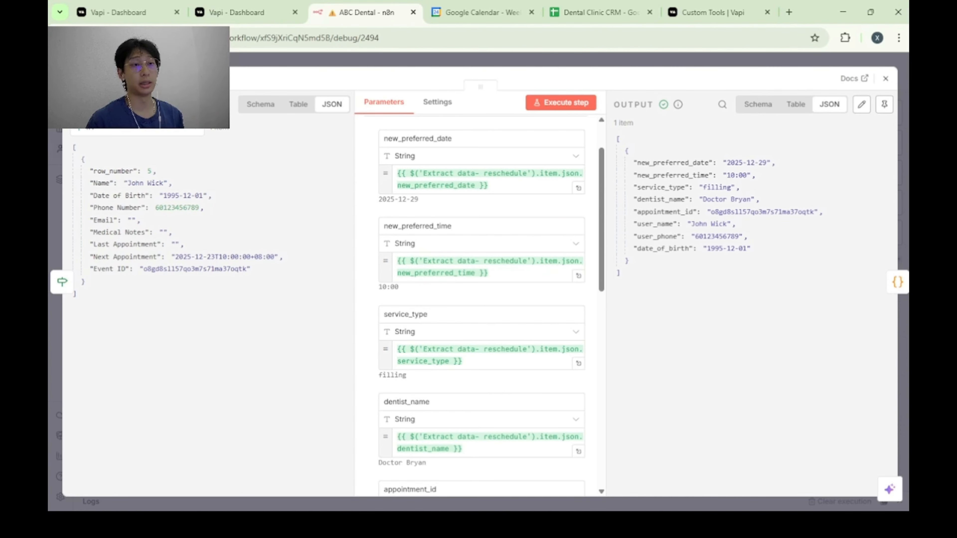
click(899, 282)
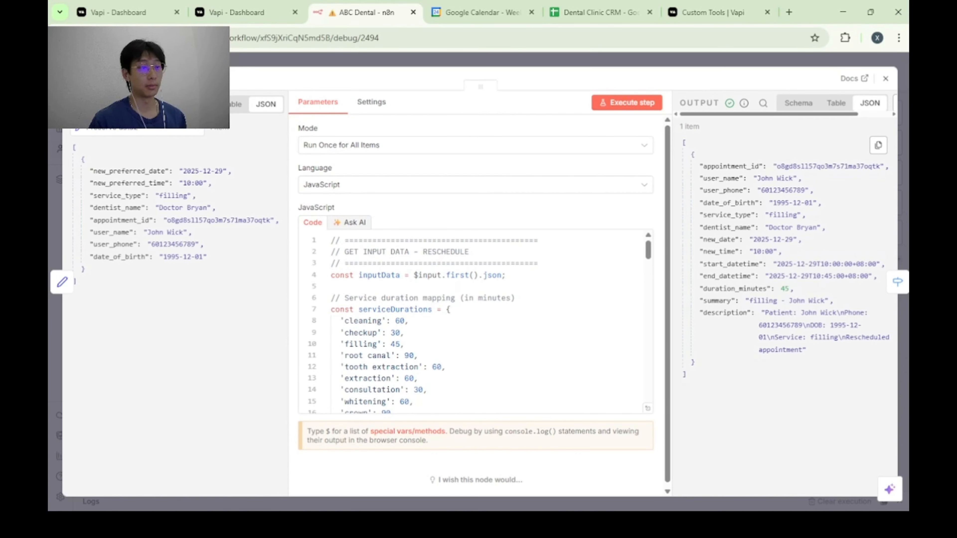
Check the Switch1 node's routing rules that send each dentist_name match to outputs A, B and C.
click(898, 281)
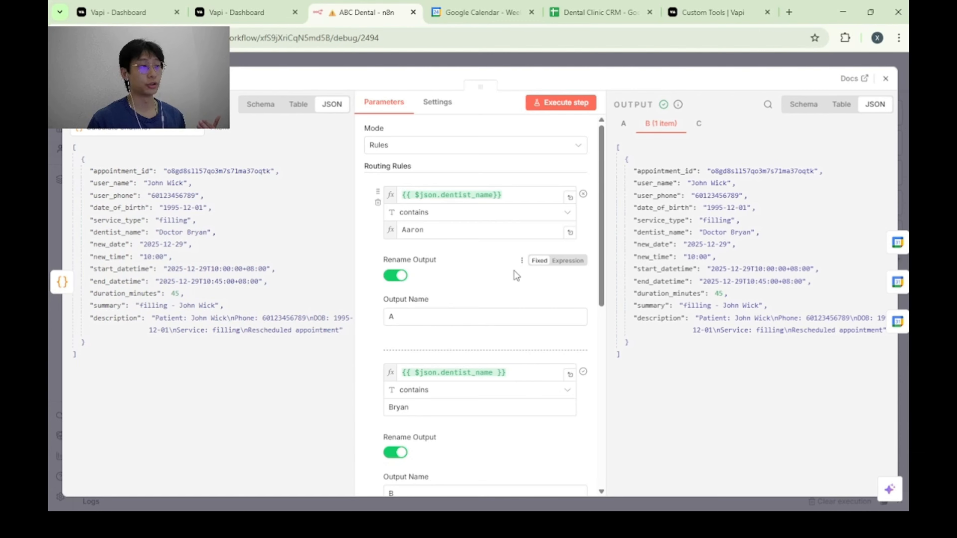
scroll(498, 269, down, 1)
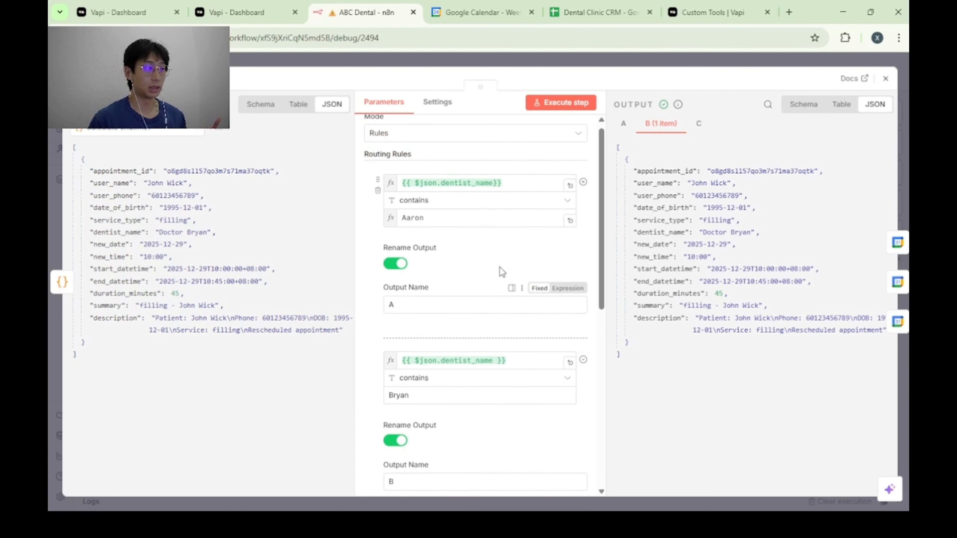
scroll(475, 279, down, 3)
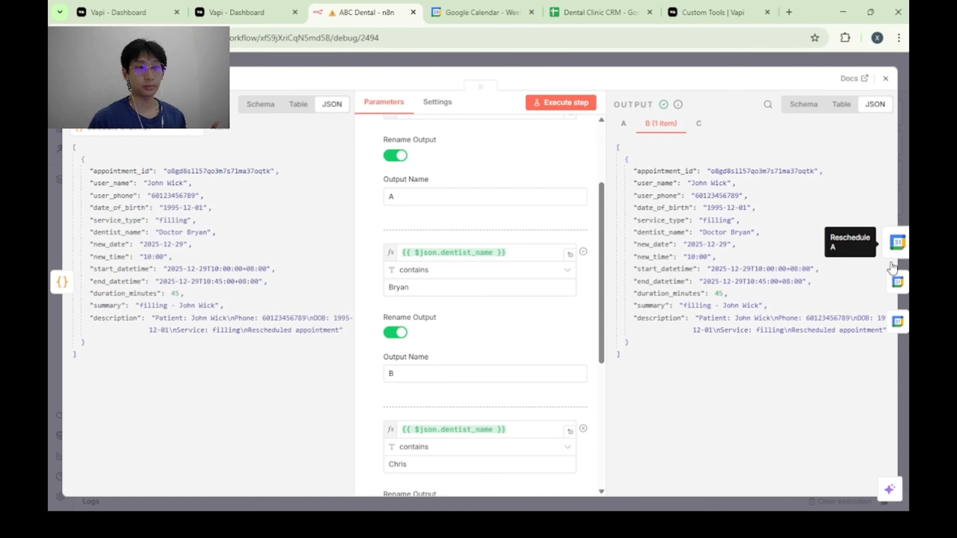
Examine the Reschedule B node's Update operation on Dr B Calendar, including its Event ID, End and Start expressions.
click(897, 286)
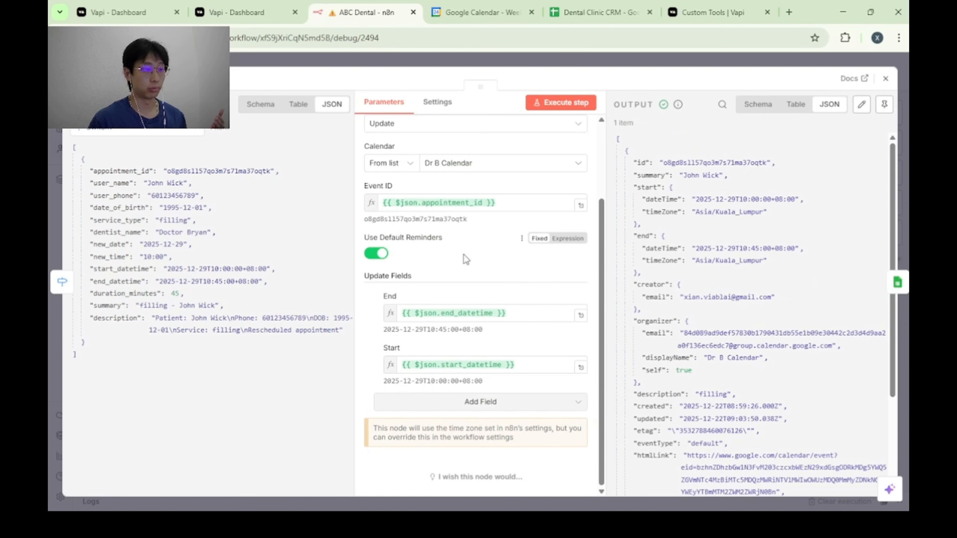
scroll(513, 276, up, 3)
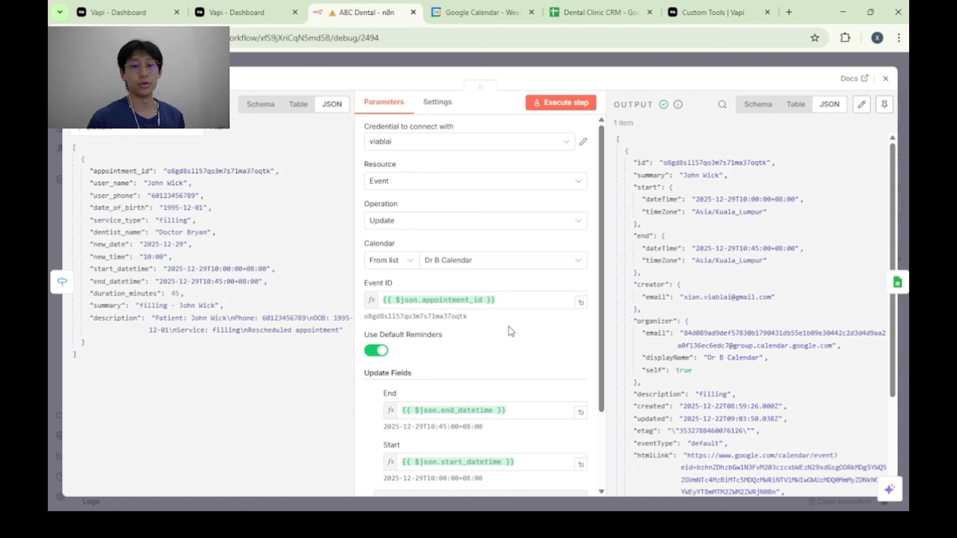
mouse_move(526, 343)
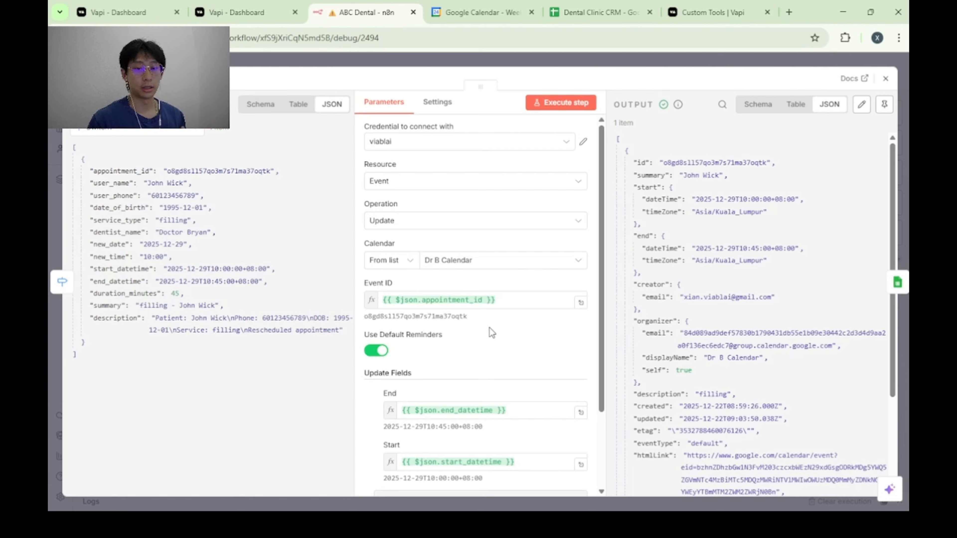
scroll(489, 328, down, 2)
scroll(437, 275, up, 2)
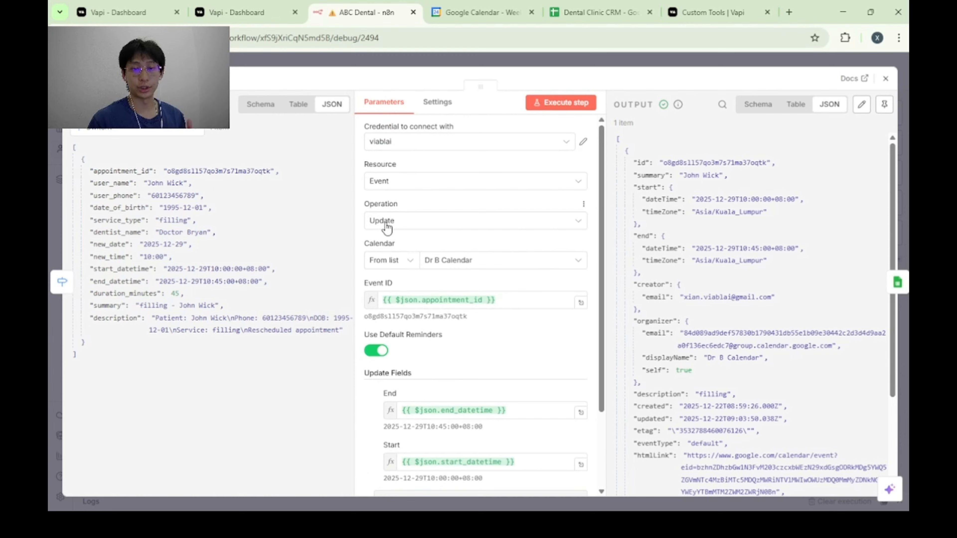
scroll(493, 347, down, 2)
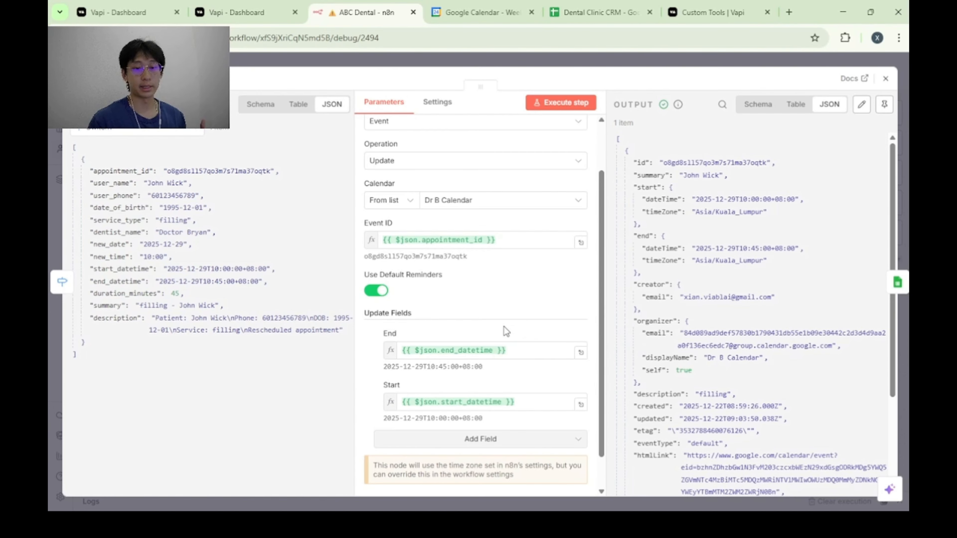
scroll(505, 348, up, 1)
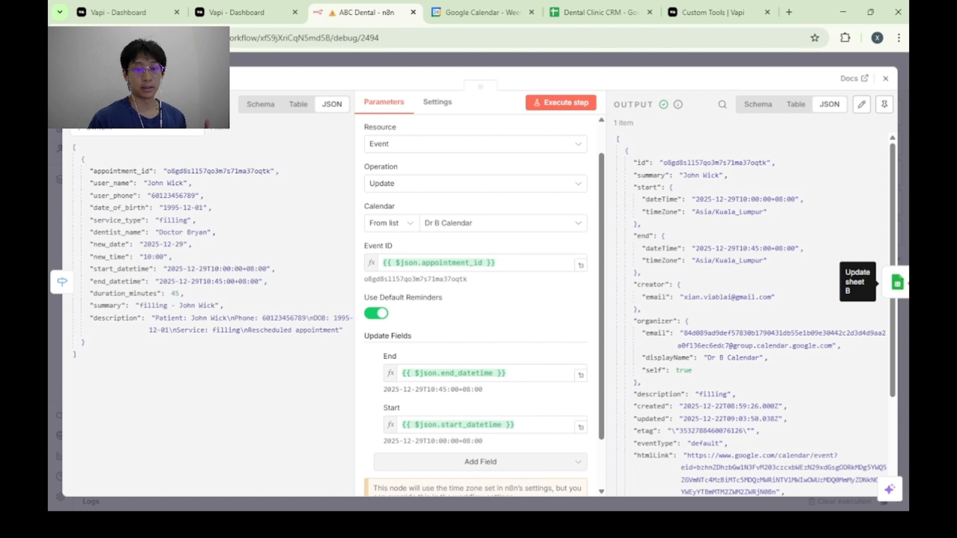
Review the Update sheet B node's Dr B sheet, Name match column and the Start Time, End Time and Description values.
click(897, 282)
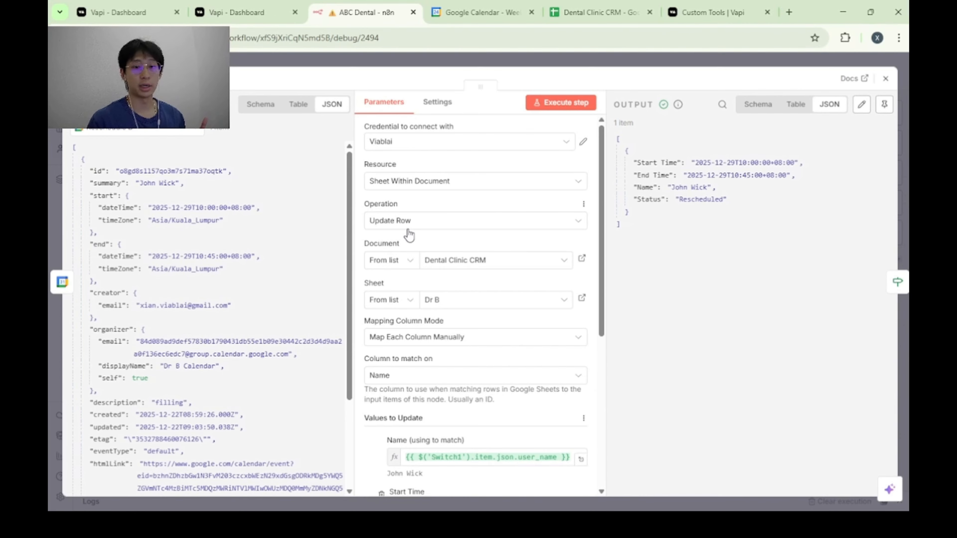
scroll(498, 231, down, 3)
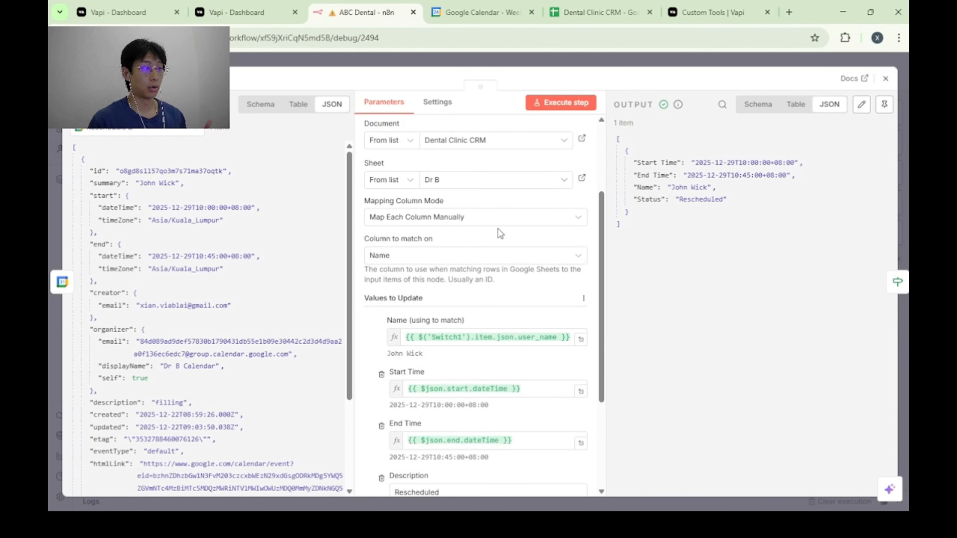
scroll(498, 229, down, 2)
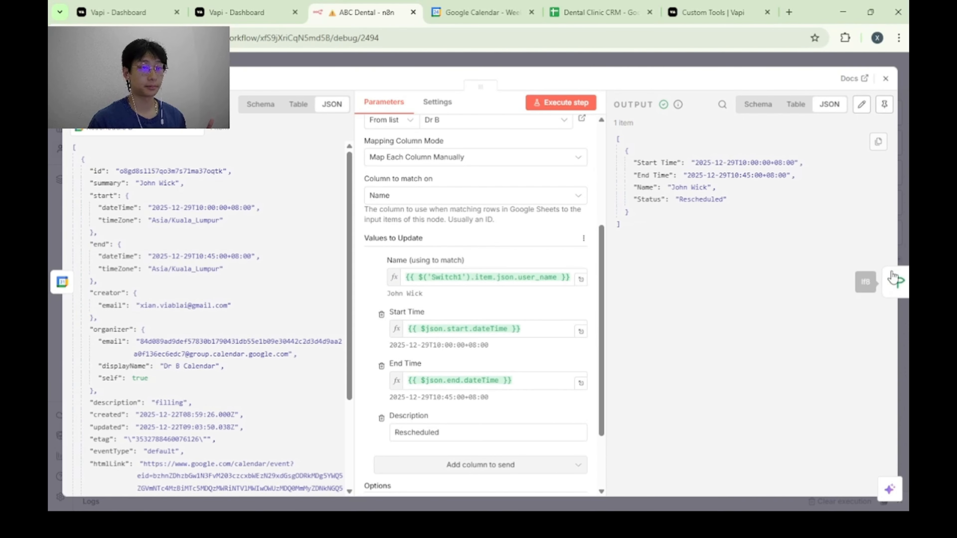
Check the condition of the If node after the sheet updates, comparing Status with Rescheduled.
click(896, 283)
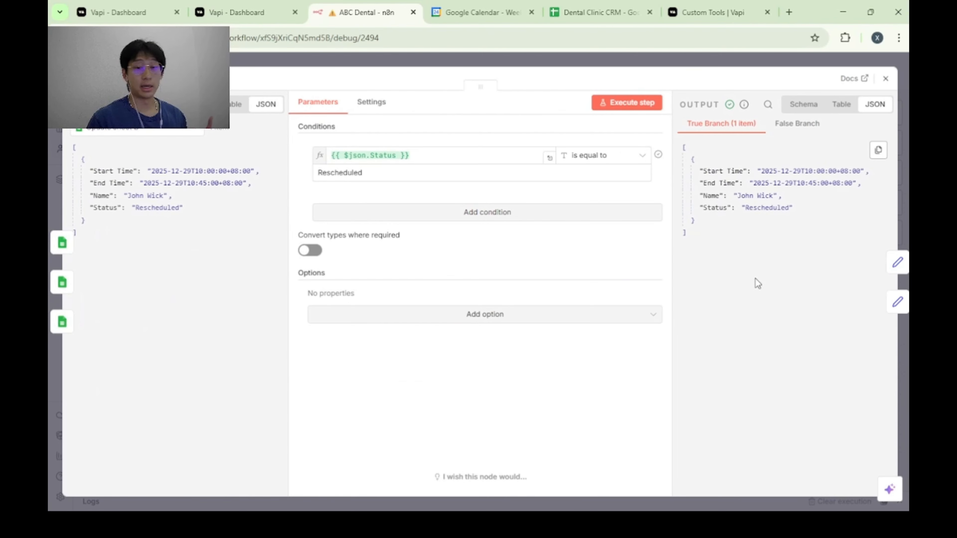
click(904, 244)
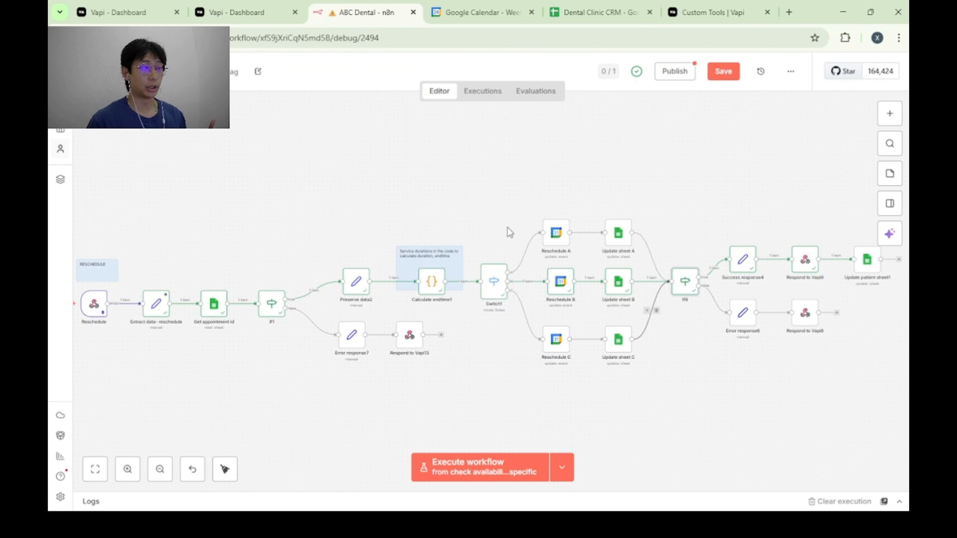
double_click(682, 282)
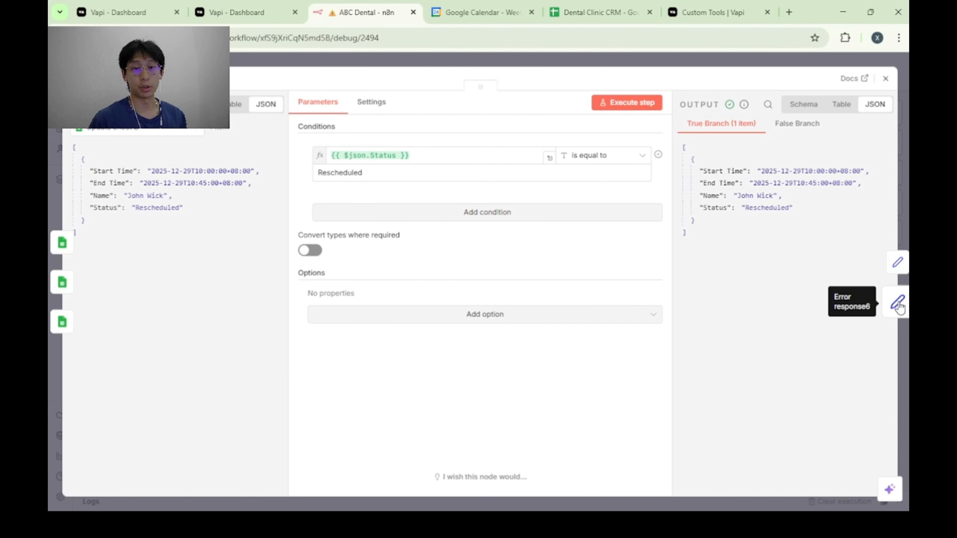
Review the reschedule success response's success flag, result message and toolCallId fields, and move on to the Vapi response node.
click(898, 262)
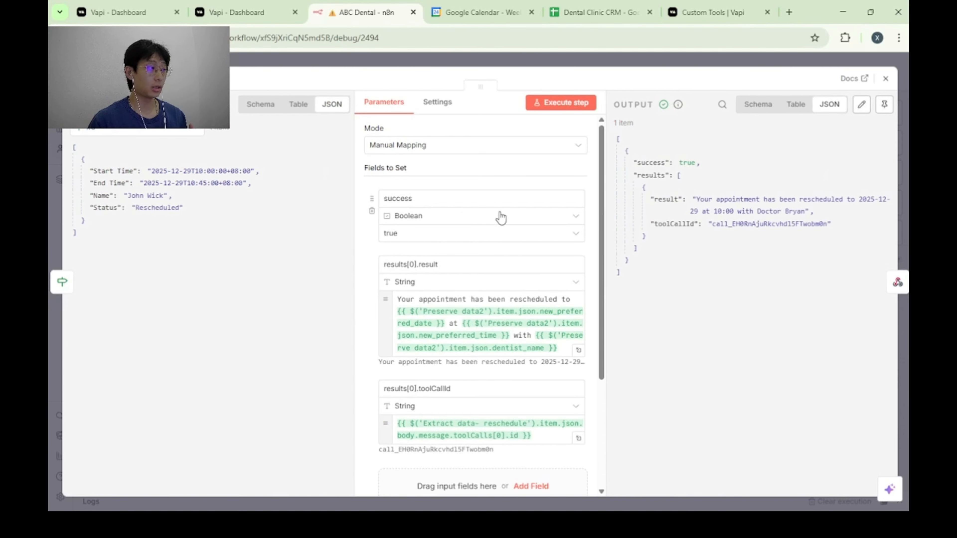
scroll(531, 235, down, 2)
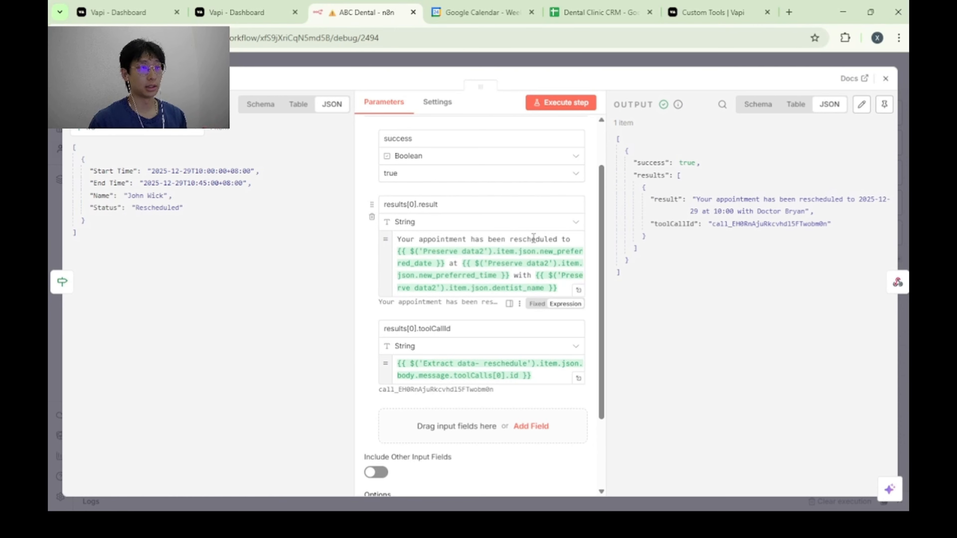
scroll(534, 239, down, 1)
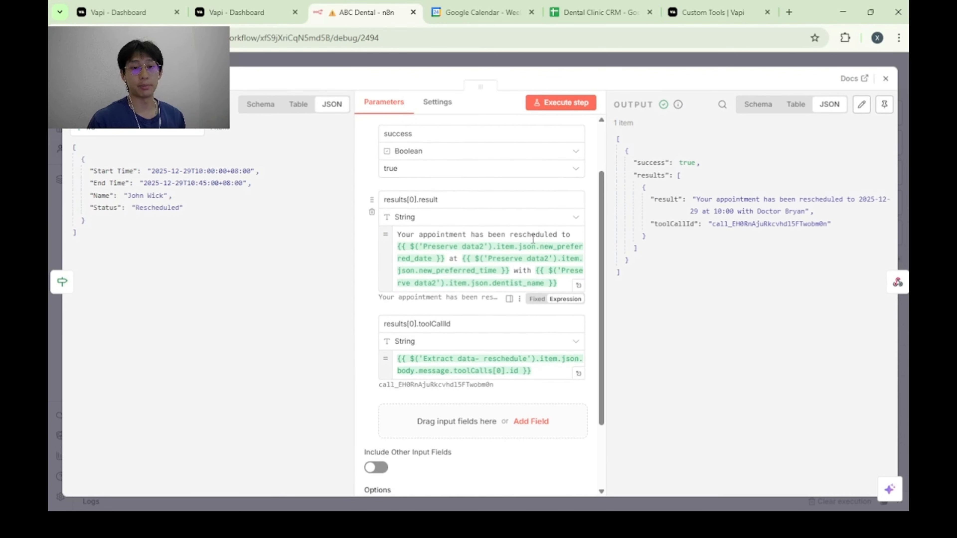
scroll(533, 239, down, 3)
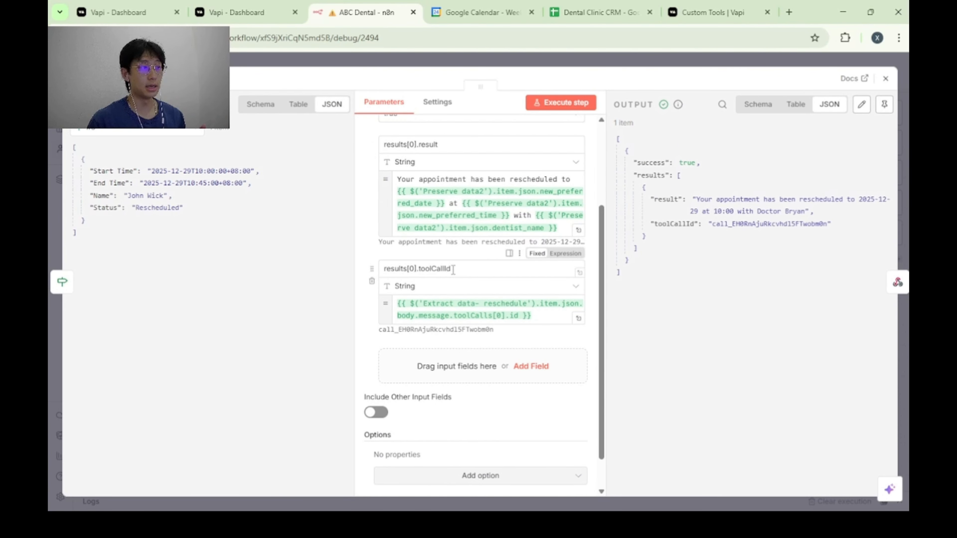
scroll(454, 269, up, 3)
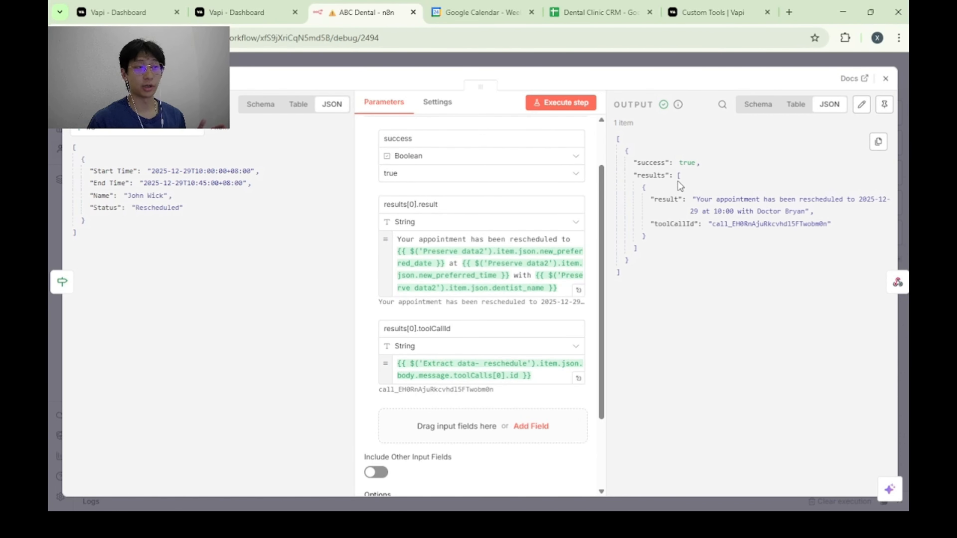
click(898, 282)
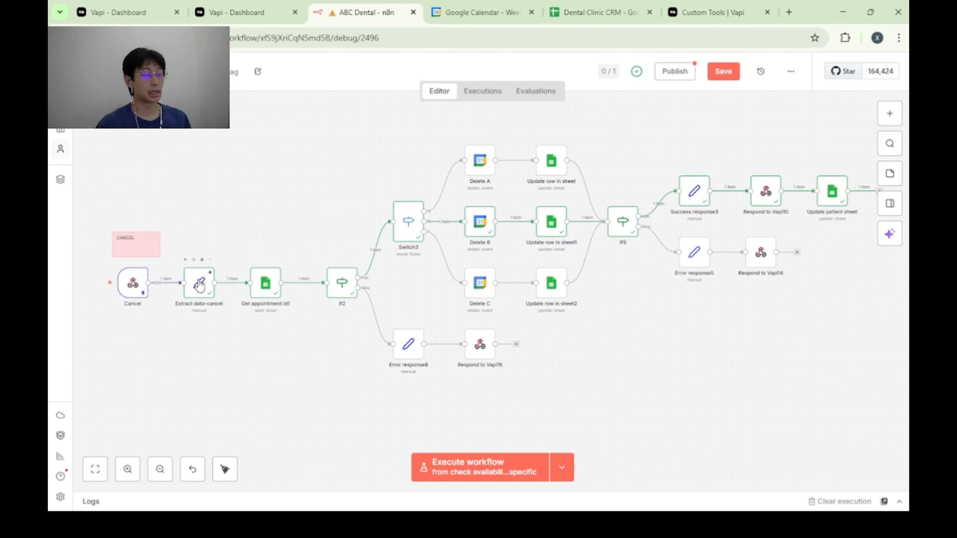
Review the Get appointment id1 node's Date of Birth and Phone Number filters in the cancel branch.
double_click(266, 283)
scroll(508, 264, down, 5)
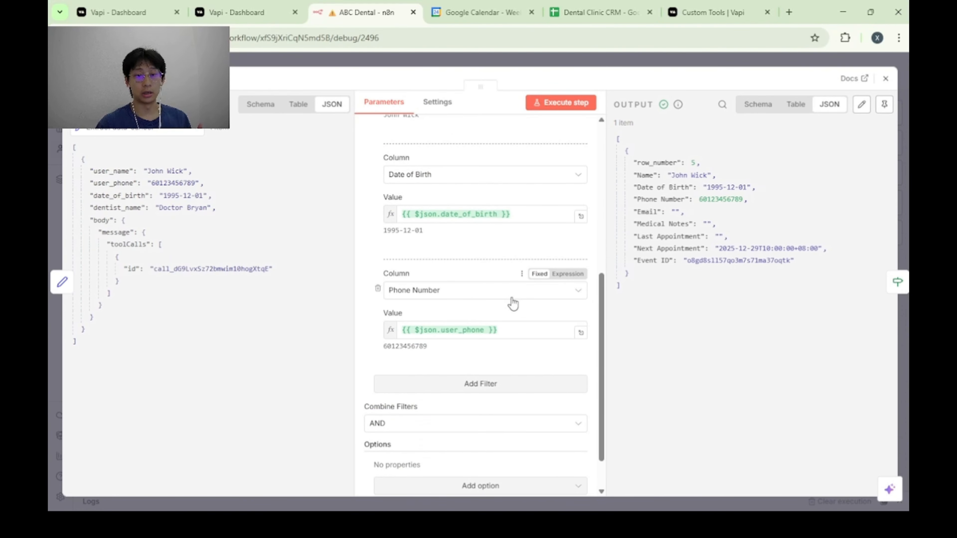
scroll(567, 284, down, 2)
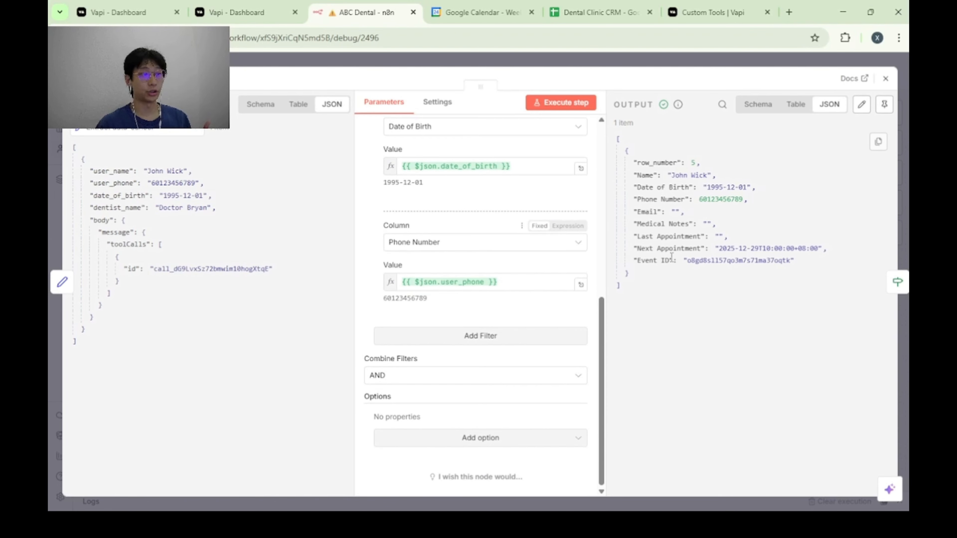
click(904, 317)
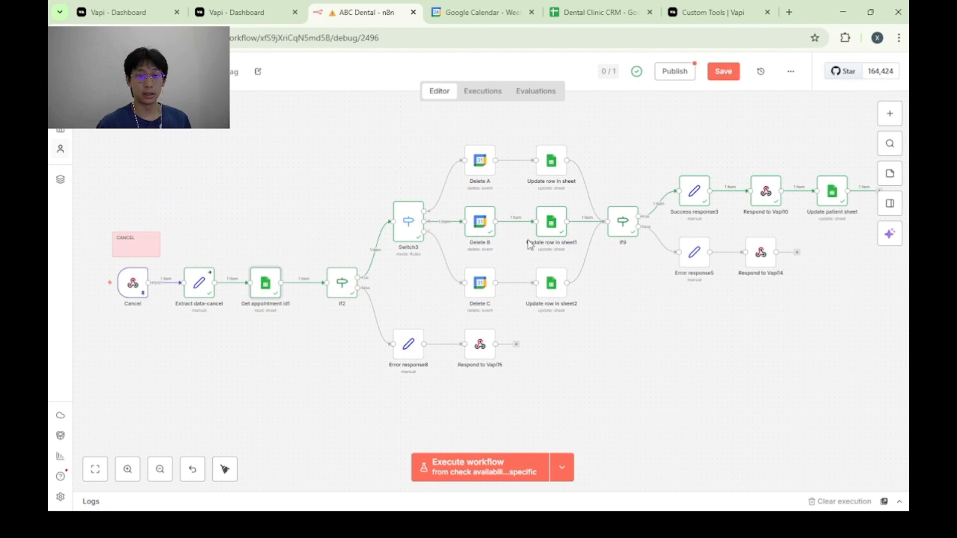
Examine the Delete B node's calendar event deletion settings and the Update row in sheet1 node's Event ID match and Cancelled status.
double_click(478, 232)
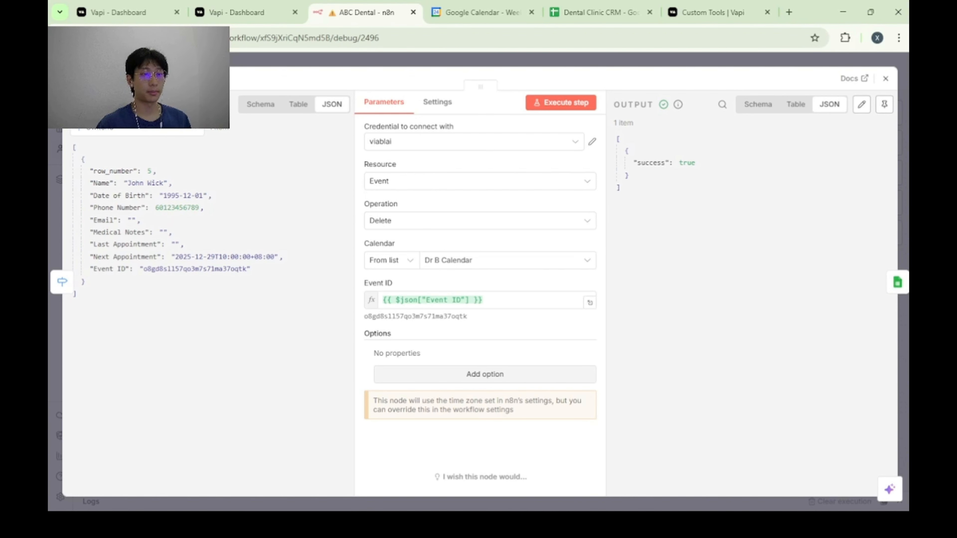
click(885, 79)
double_click(554, 226)
scroll(475, 302, down, 5)
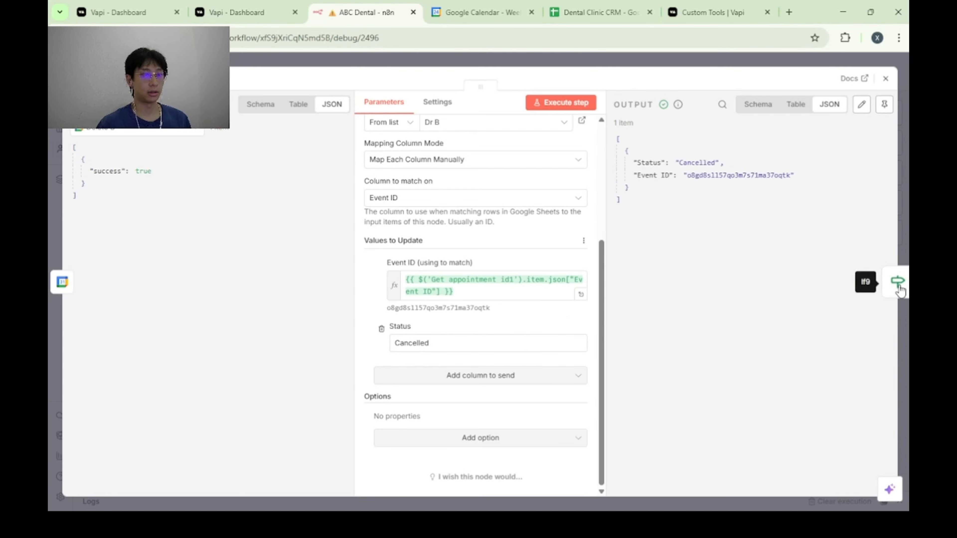
click(908, 328)
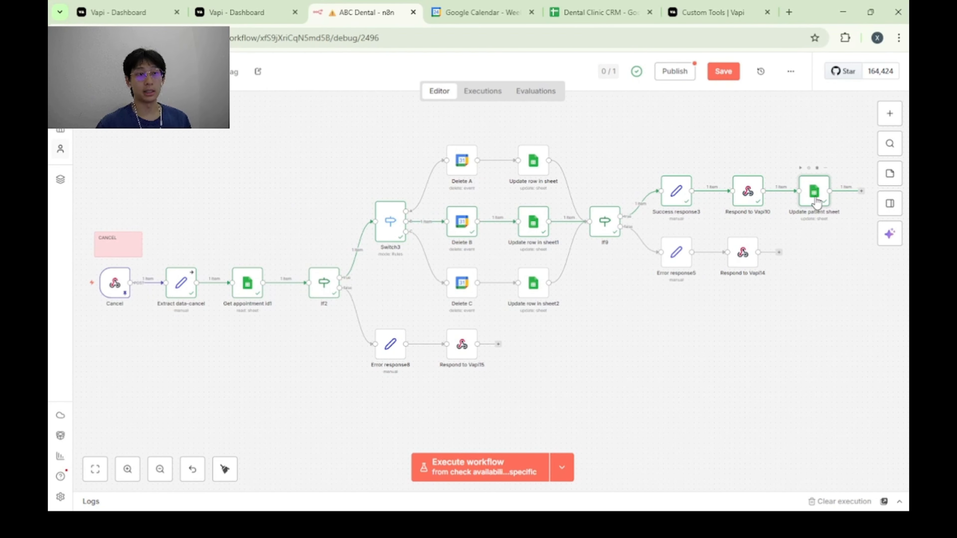
Review the Update patient sheet node's Patients sheet, Name match column, and Next Appointment and Event ID values.
double_click(818, 201)
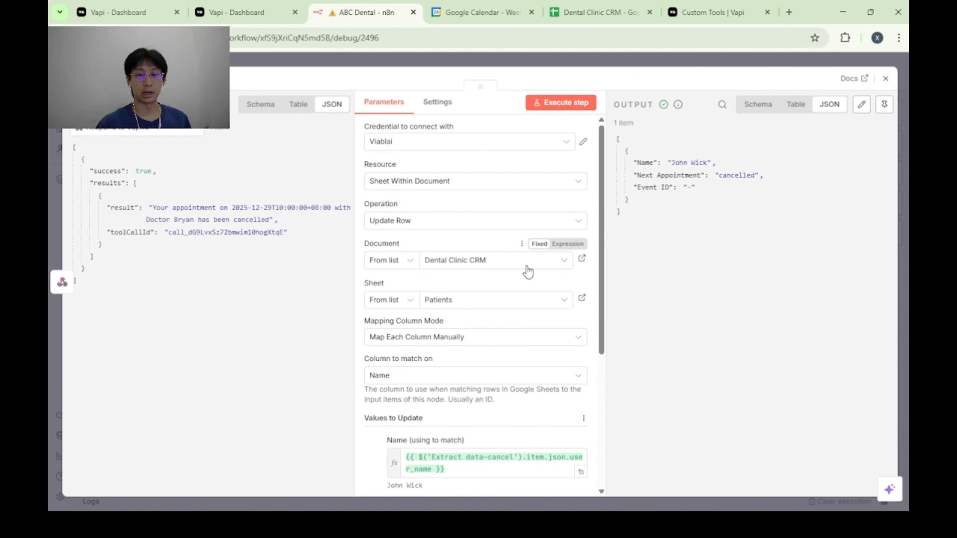
scroll(528, 271, down, 5)
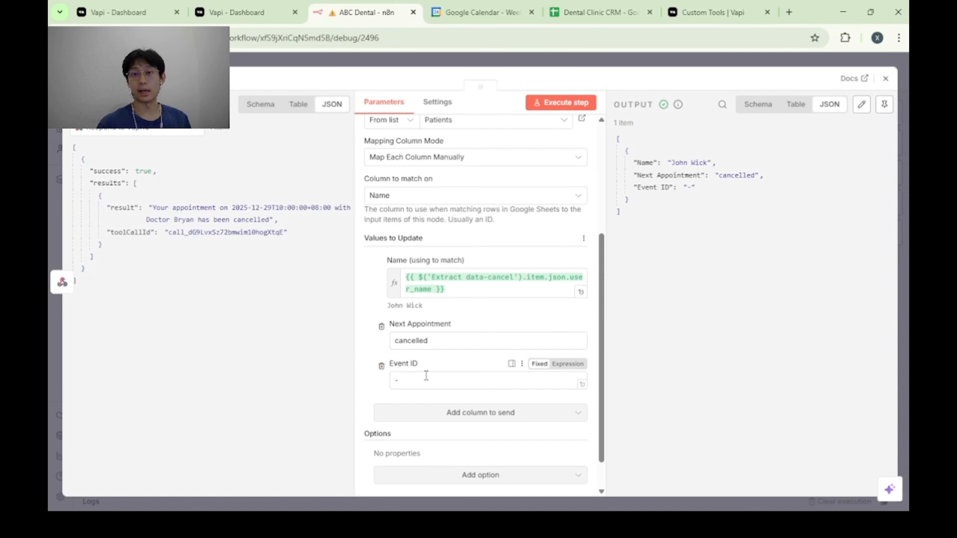
click(886, 79)
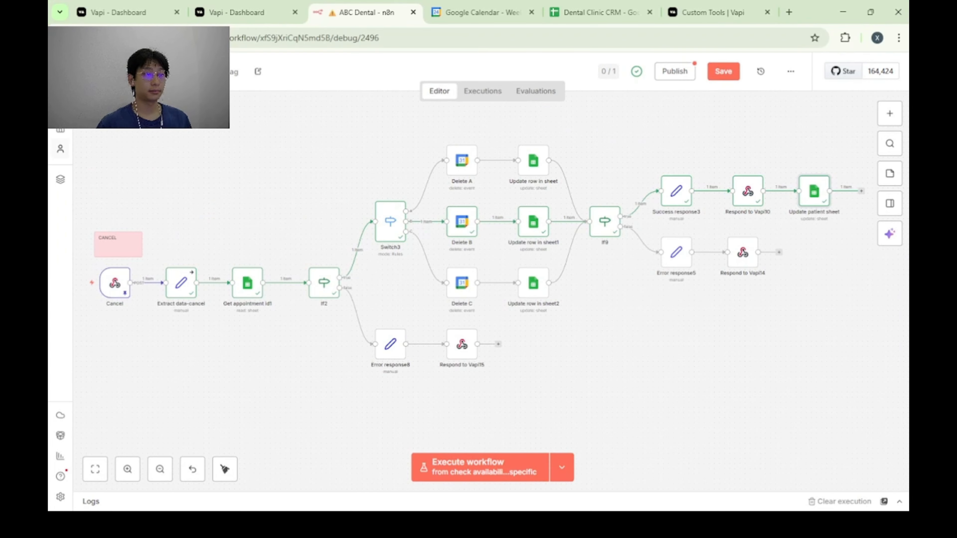
scroll(677, 359, down, 1)
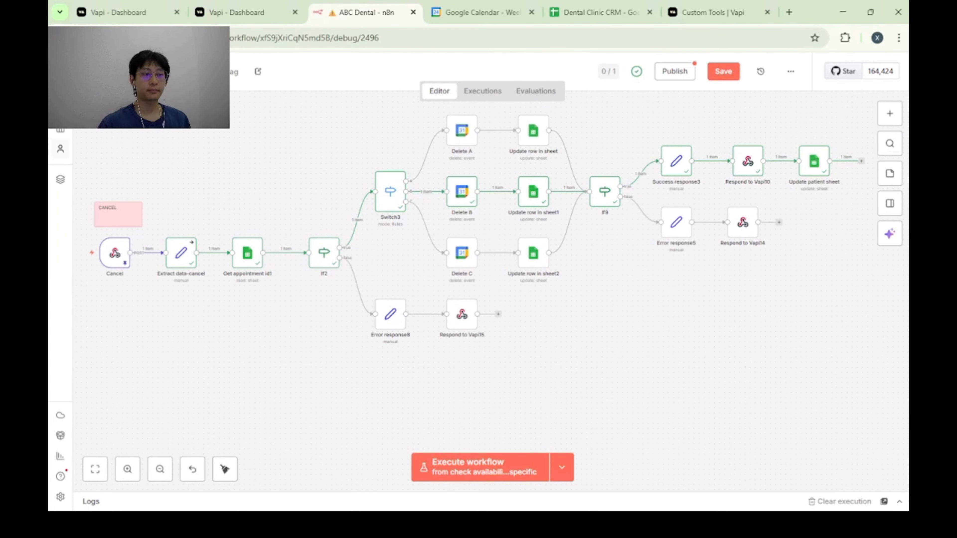